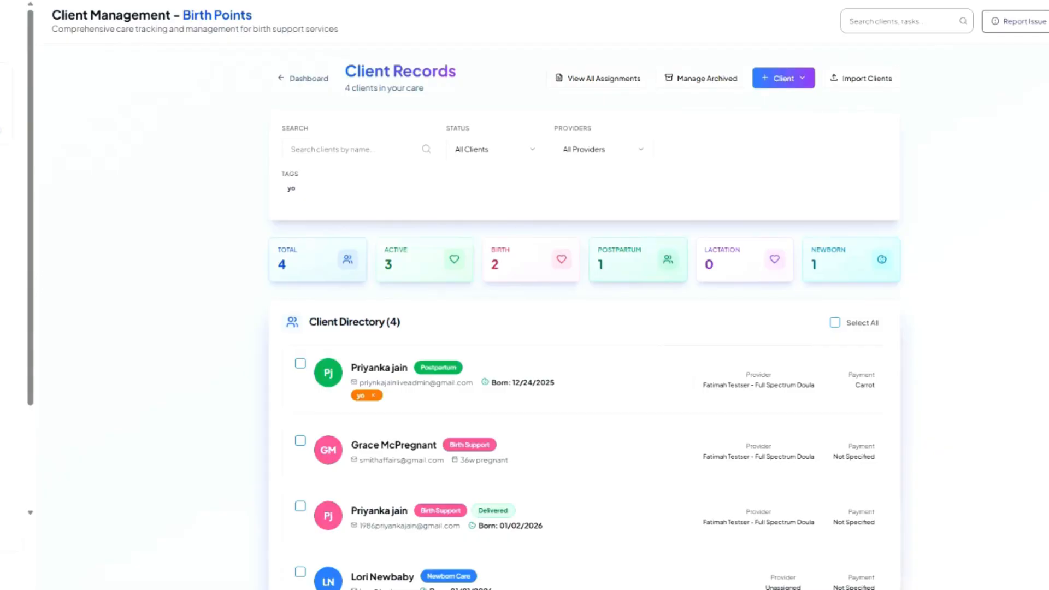
Look over the notifications and the assignments report covering all providers, closing each view again
click(1048, 21)
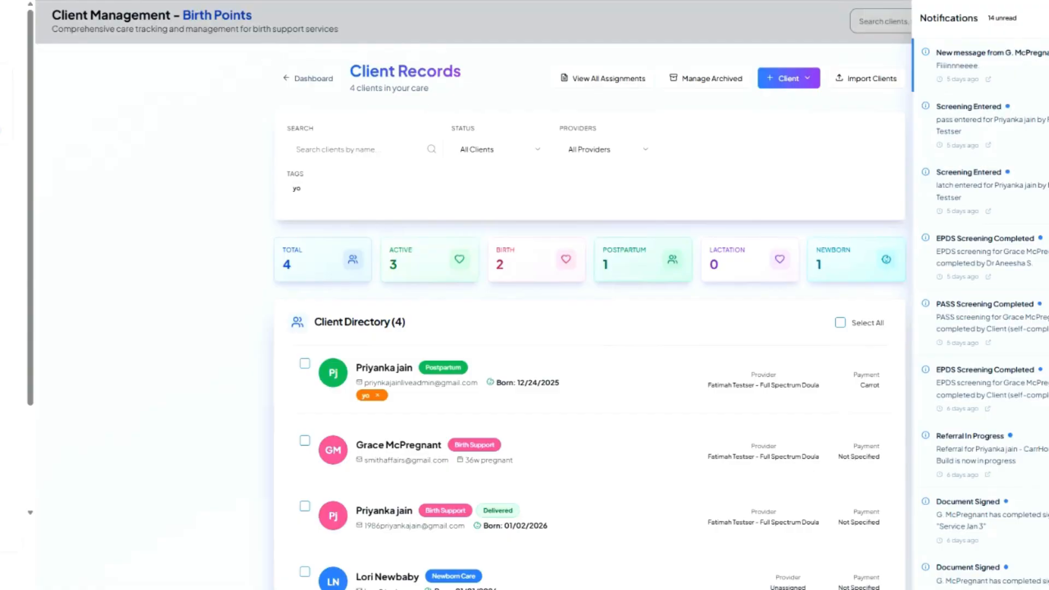
key(Escape)
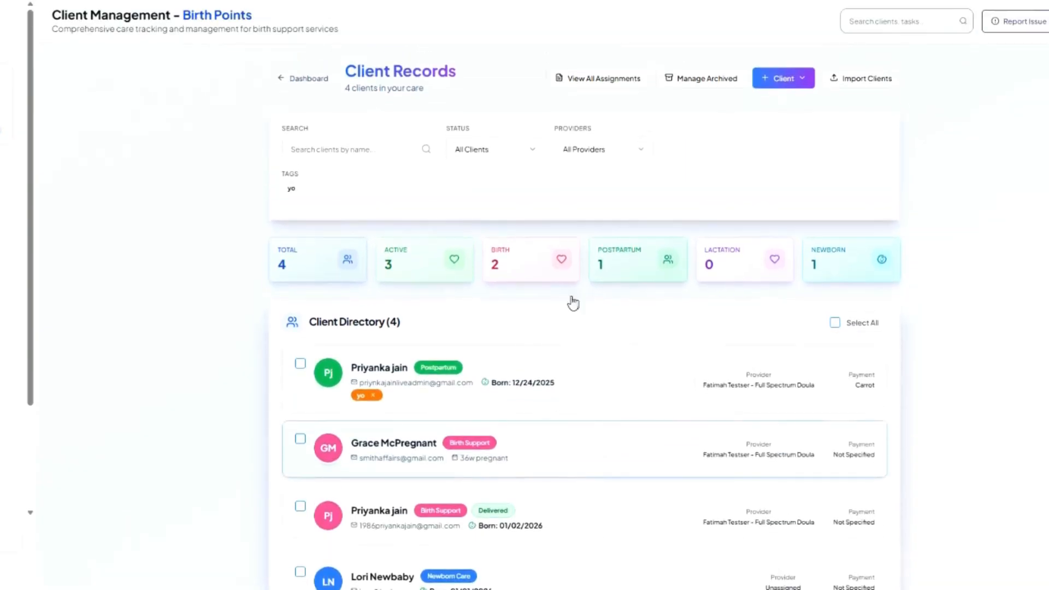
click(573, 87)
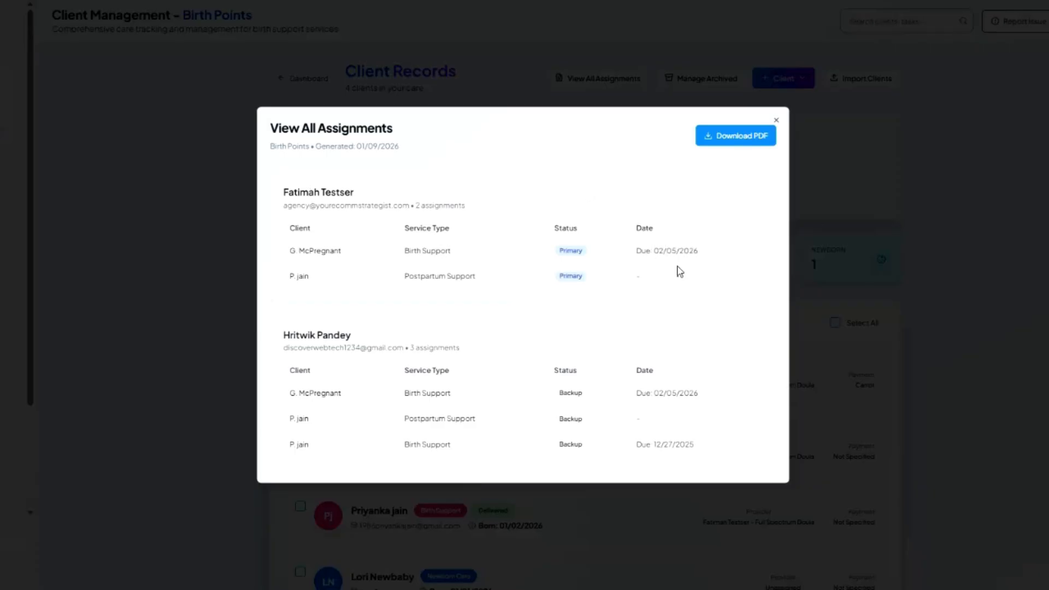
click(777, 120)
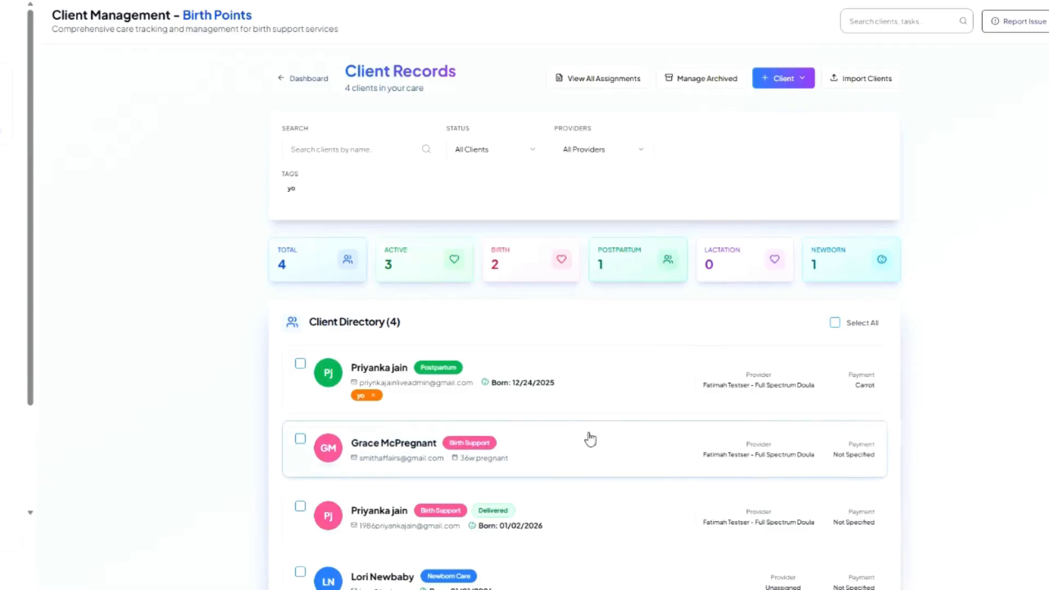
Open the archived birth support client's record from the list of archived clients
scroll(588, 435, down, 1)
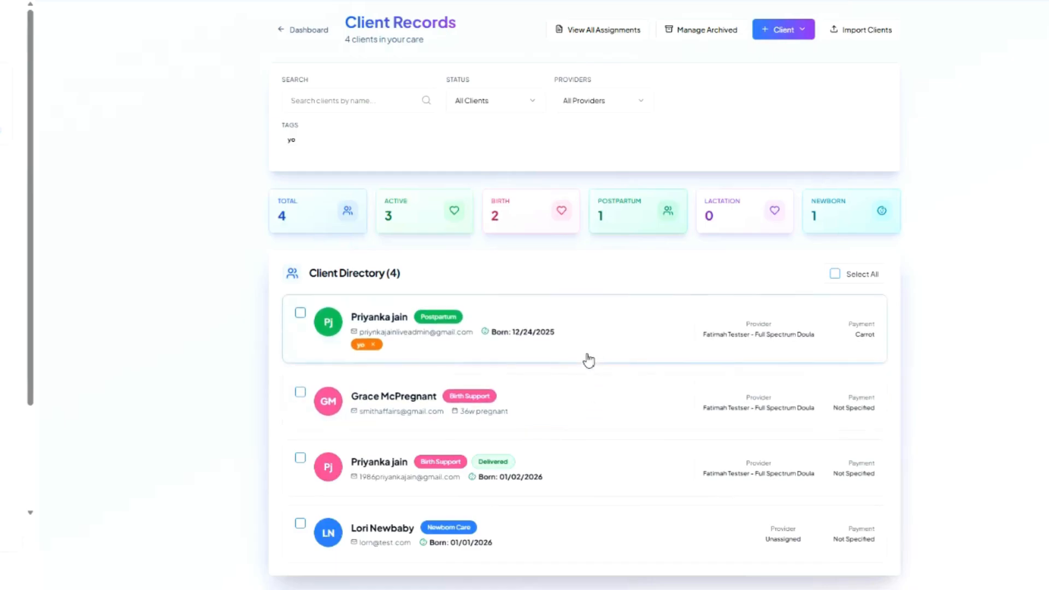
click(694, 36)
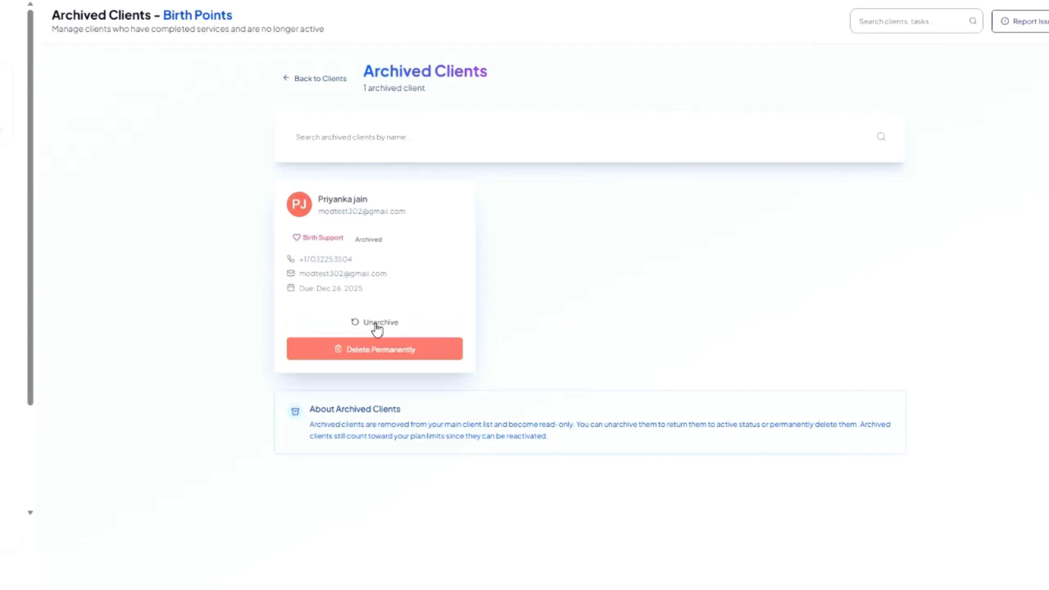
click(353, 200)
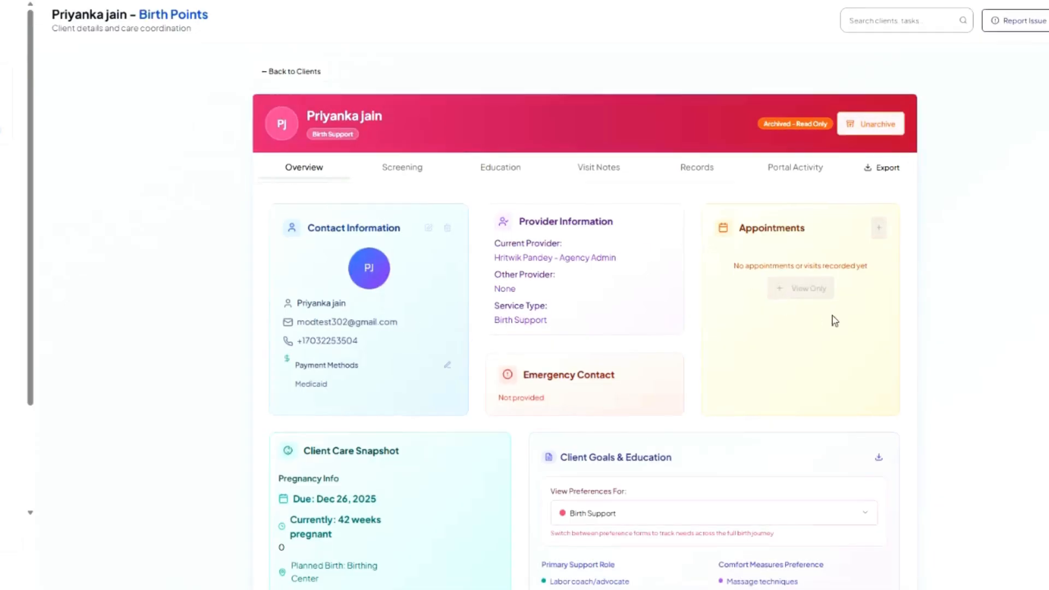
Review the archived client's overview, from contact information through care snapshot and goals to referrals and services
scroll(832, 317, down, 2)
scroll(832, 317, up, 1)
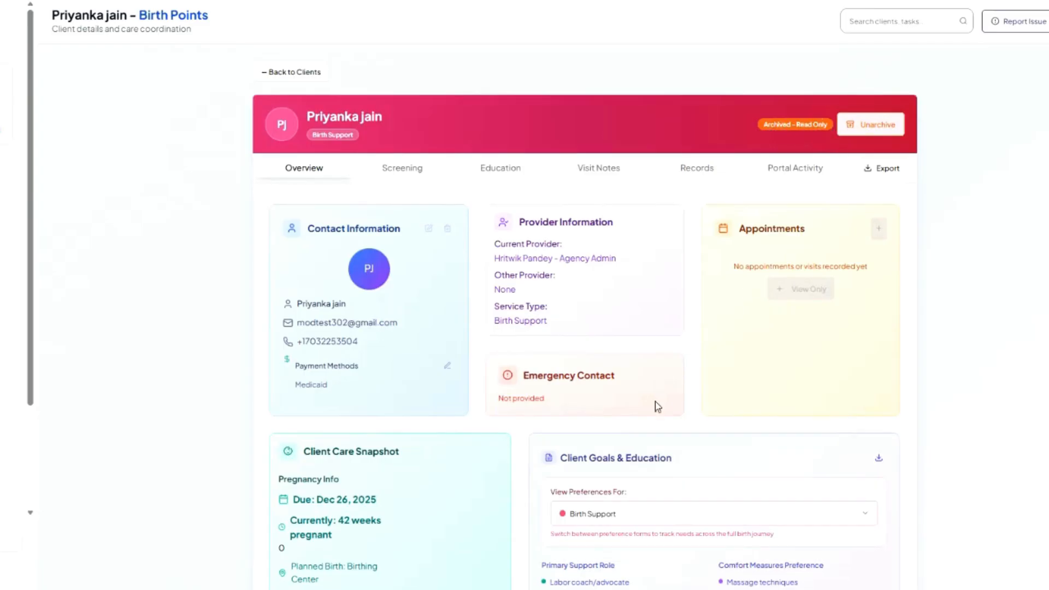
scroll(658, 408, down, 8)
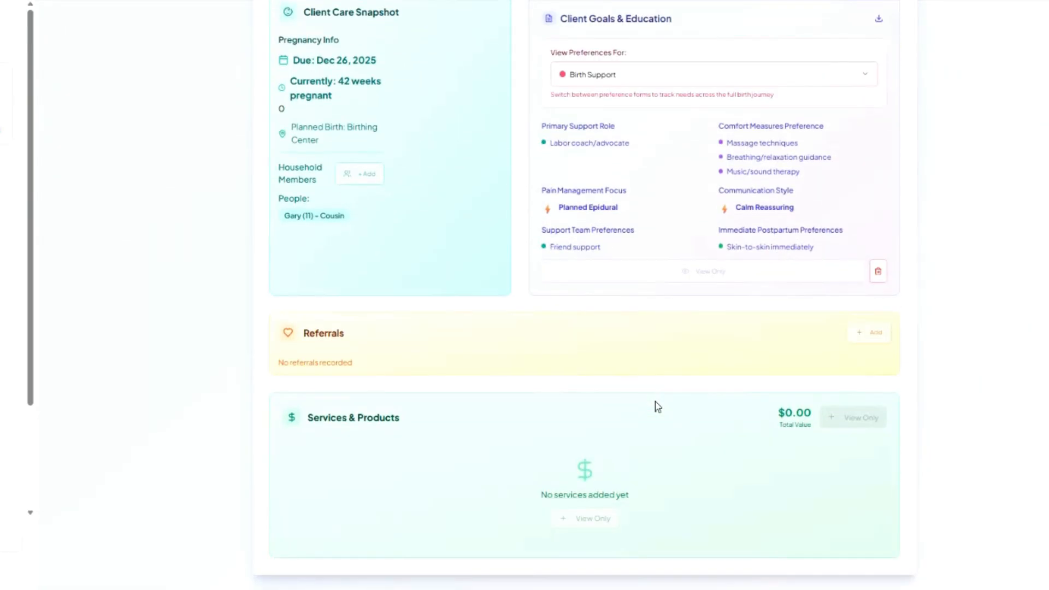
scroll(667, 382, up, 4)
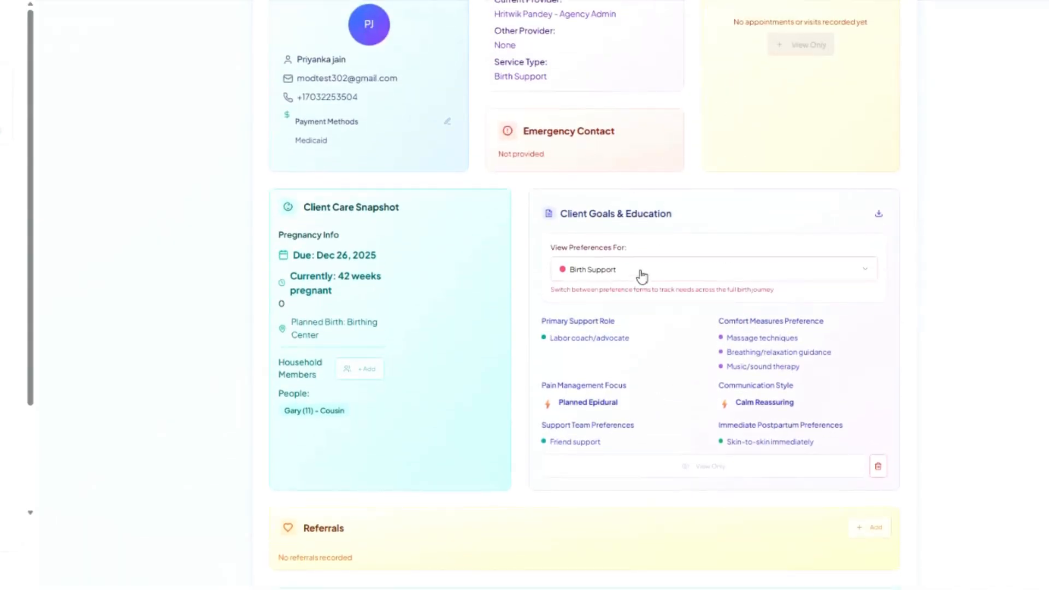
scroll(698, 389, down, 1)
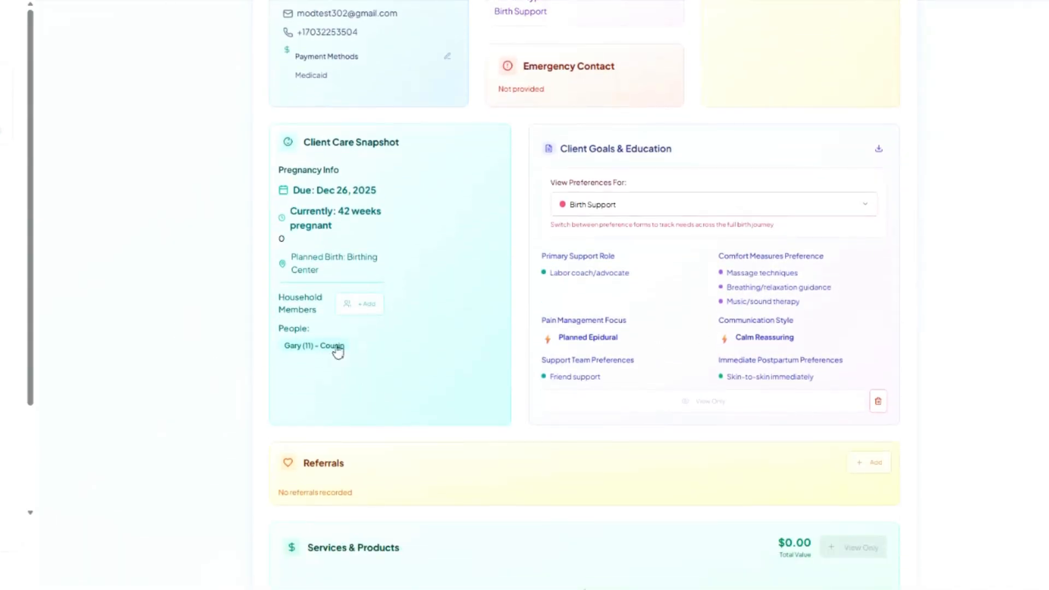
scroll(336, 328, up, 5)
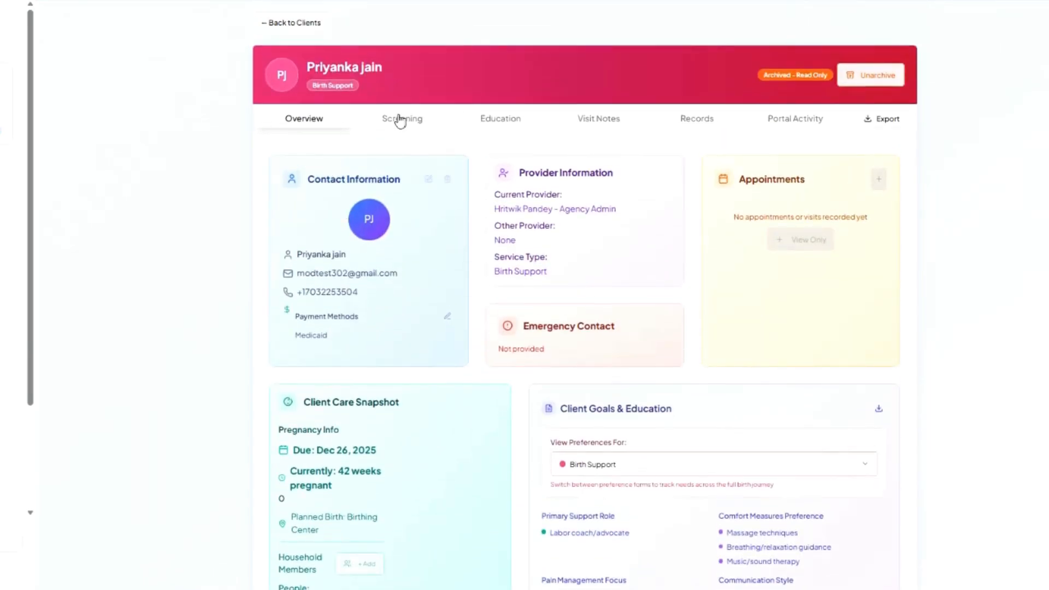
Review the archived client's screening assessments and education resources
click(417, 127)
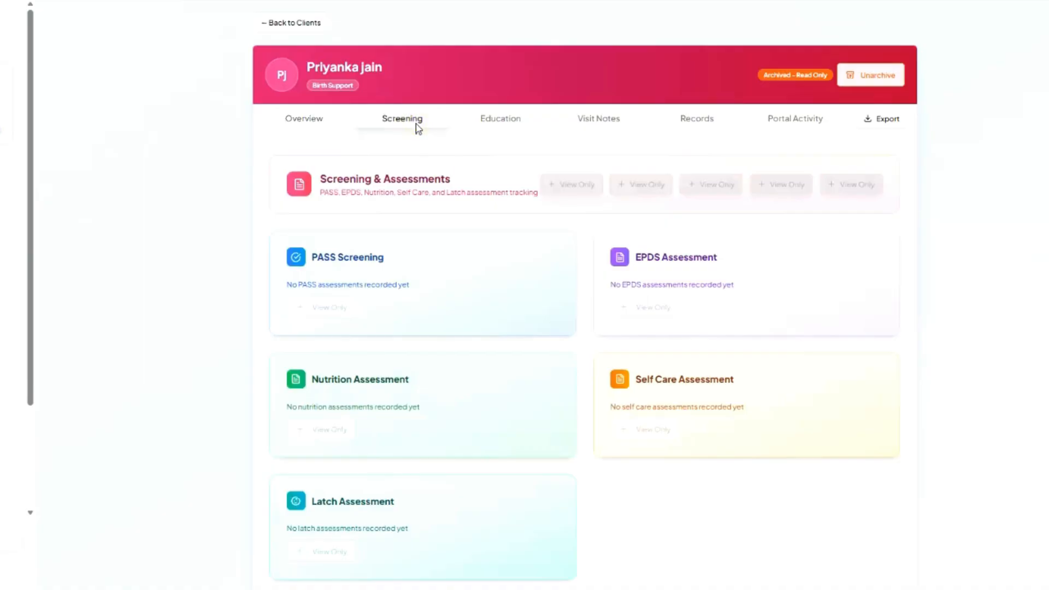
scroll(758, 394, down, 1)
scroll(656, 273, up, 3)
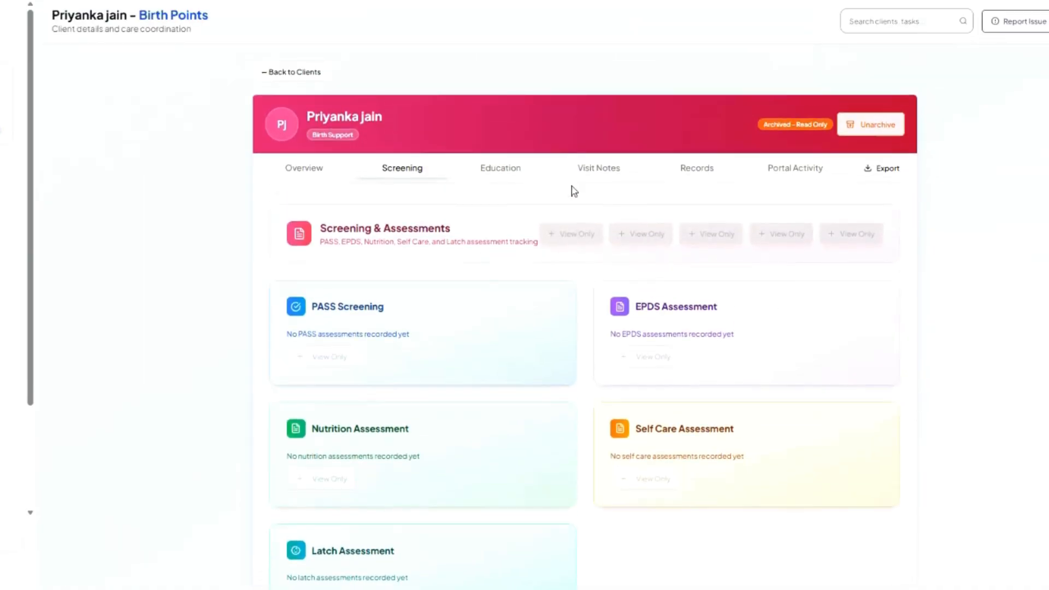
click(512, 175)
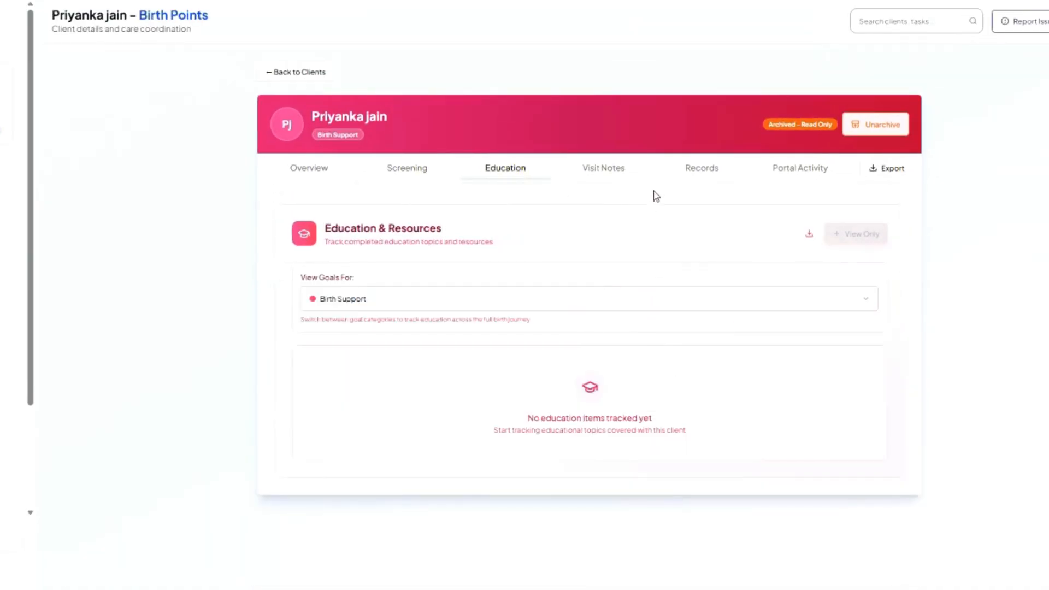
Review the archived client's visit notes and referral tracking
click(616, 169)
scroll(689, 355, down, 7)
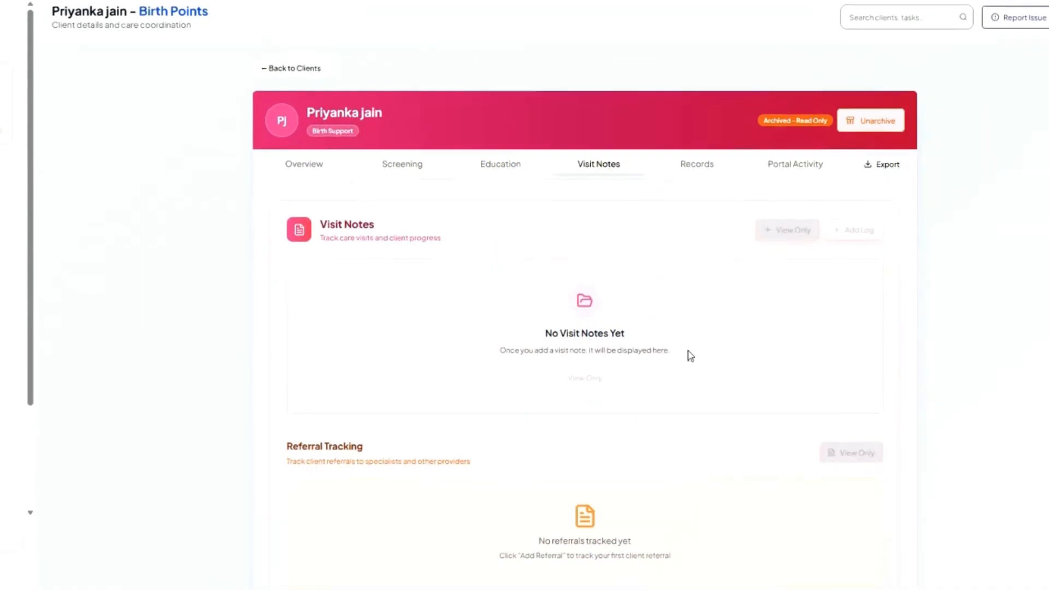
scroll(690, 355, up, 7)
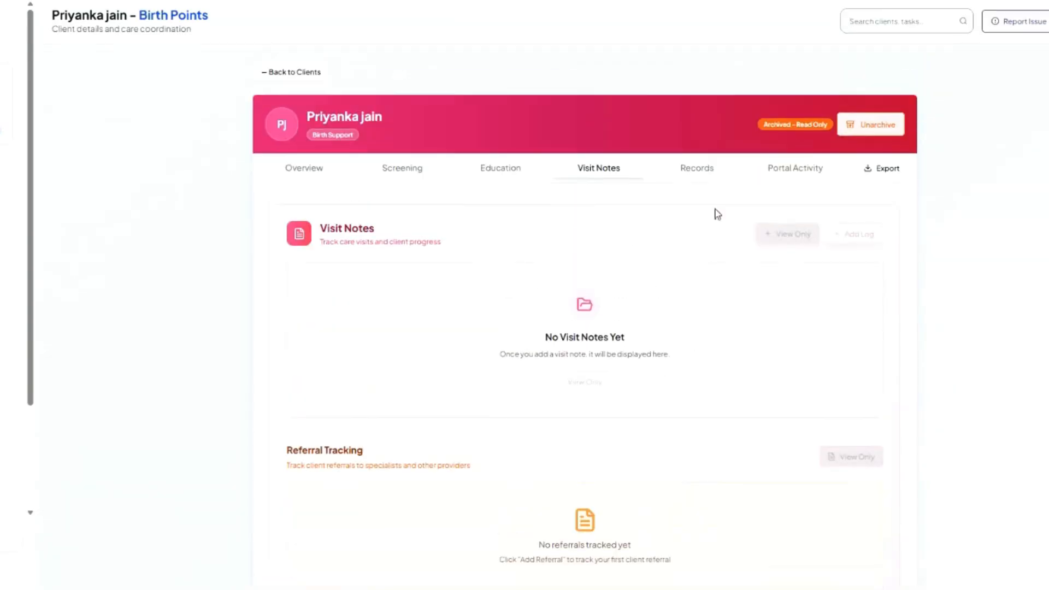
Check the archived client's care forms and portal activity, and return to the main client records
click(691, 173)
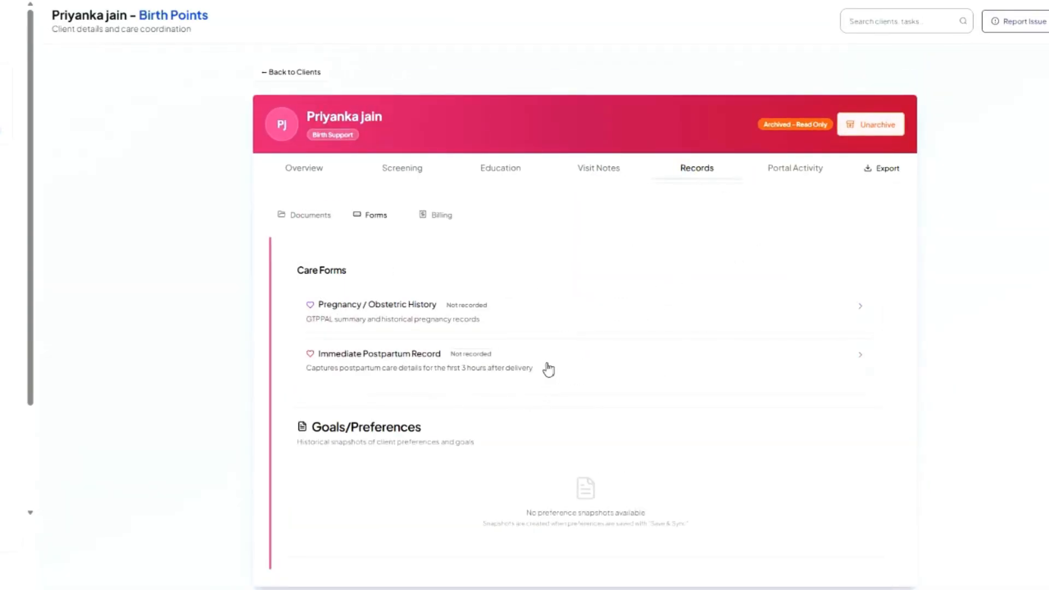
scroll(540, 363, down, 1)
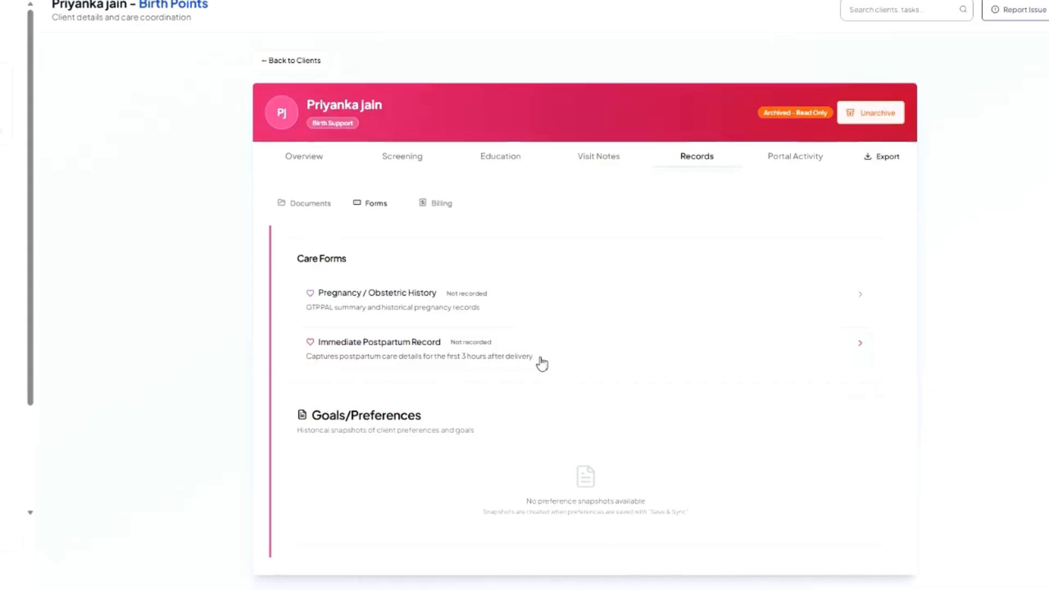
click(776, 162)
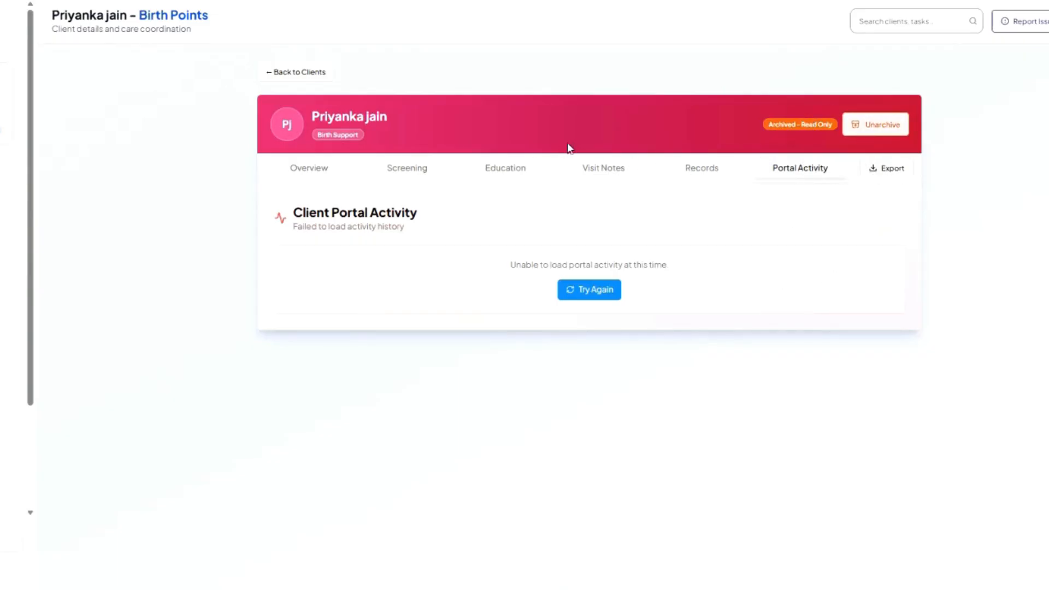
click(293, 73)
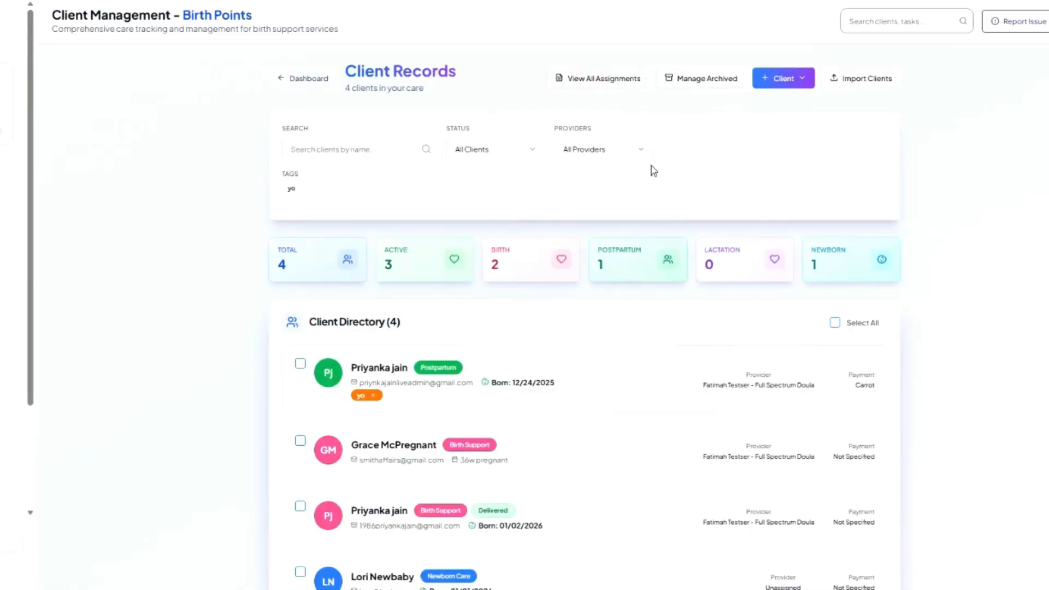
Open a new Birth Support intake form and look through its contact, partner, emergency contact and support system fields
click(782, 78)
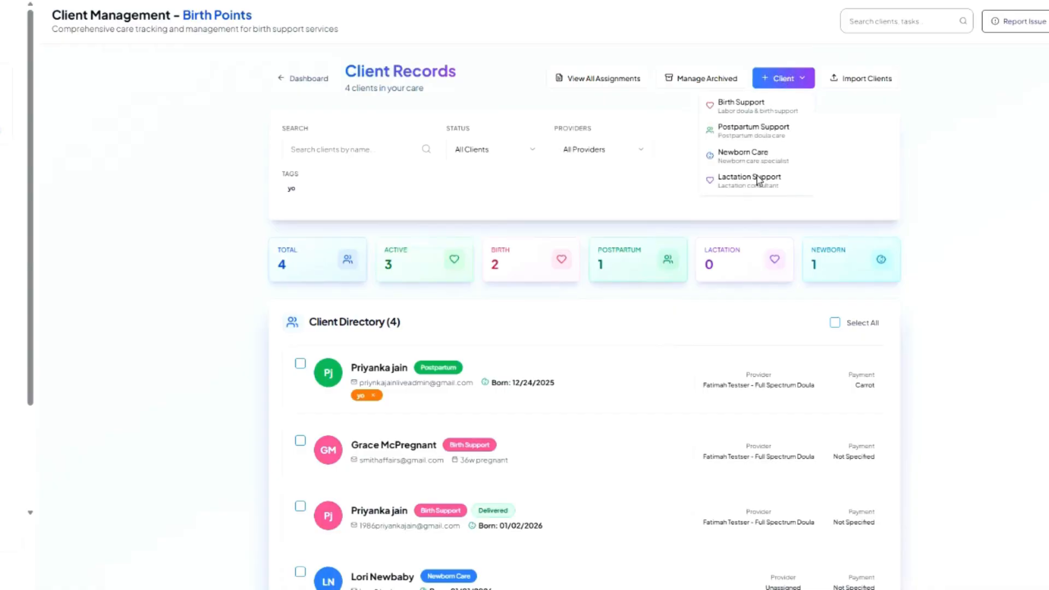
click(742, 105)
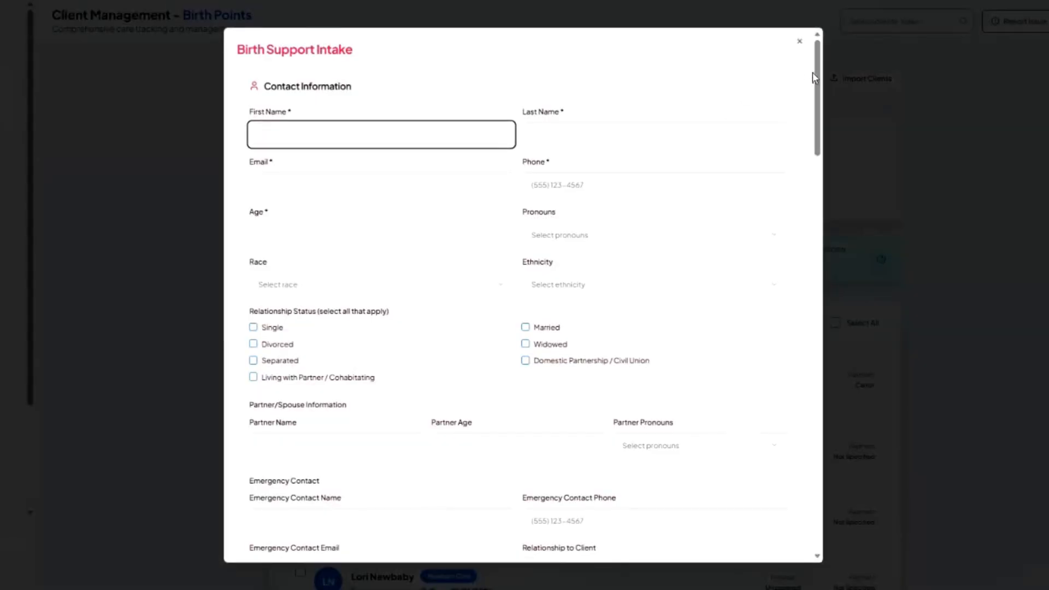
mouse_move(814, 72)
mouse_down()
mouse_move(817, 494)
mouse_move(835, 274)
mouse_move(834, 263)
mouse_move(832, 294)
mouse_move(832, 237)
mouse_move(811, 470)
mouse_move(826, 52)
mouse_up()
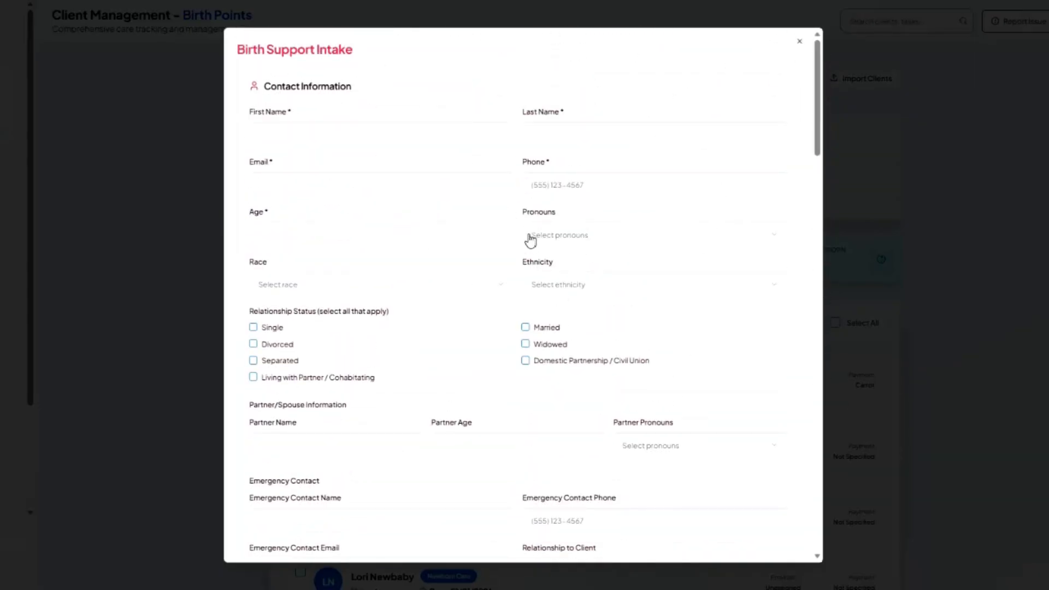
scroll(531, 248, down, 1)
scroll(536, 328, down, 4)
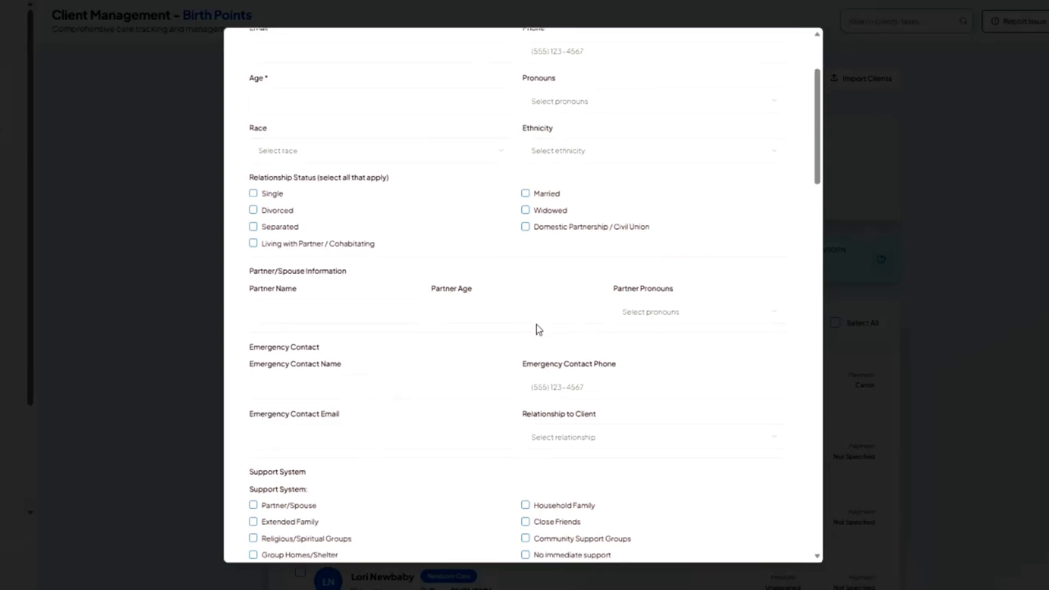
scroll(538, 329, down, 1)
scroll(539, 330, up, 5)
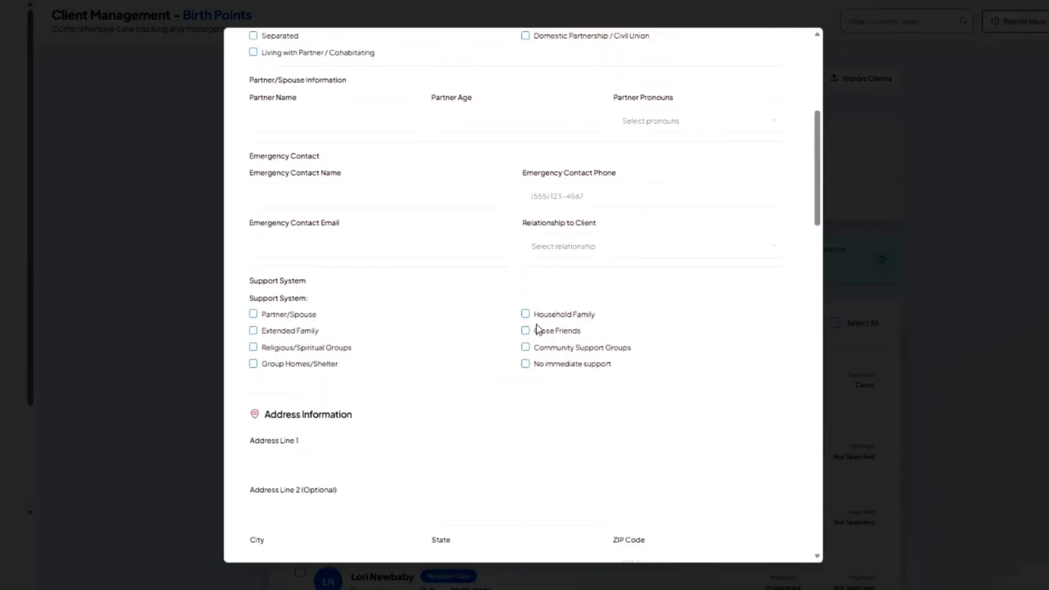
scroll(538, 322, up, 1)
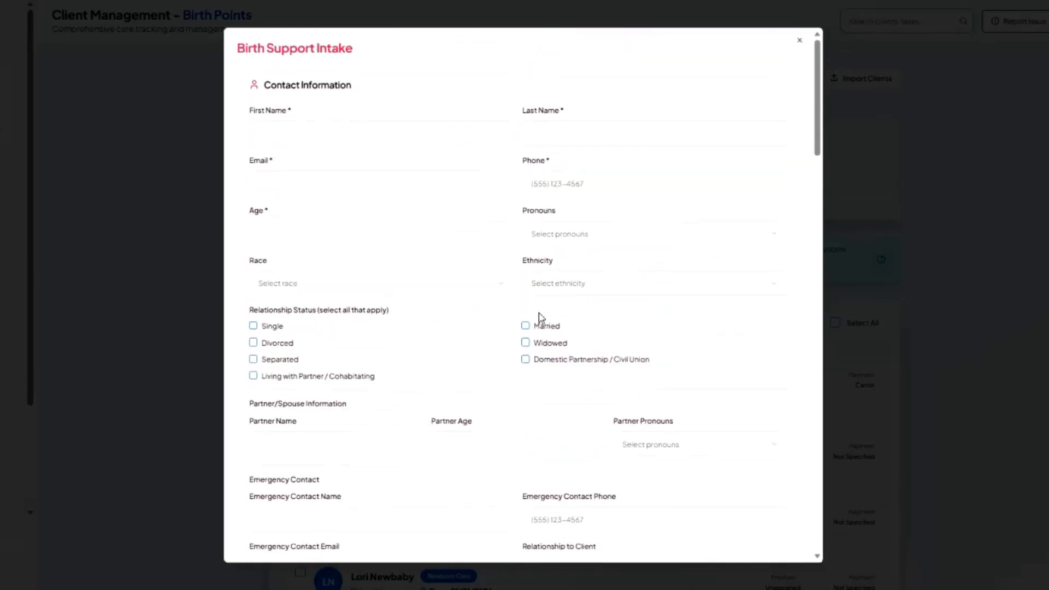
Look through the Birth Support intake's address, medical provider and pregnancy information sections
scroll(540, 321, down, 1)
scroll(540, 317, down, 4)
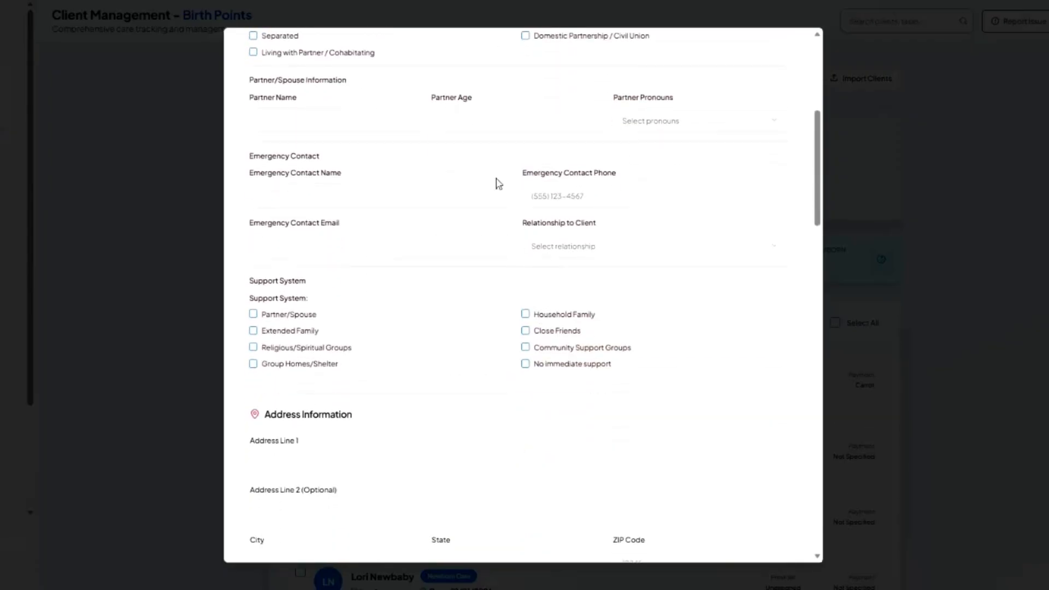
scroll(530, 256, down, 6)
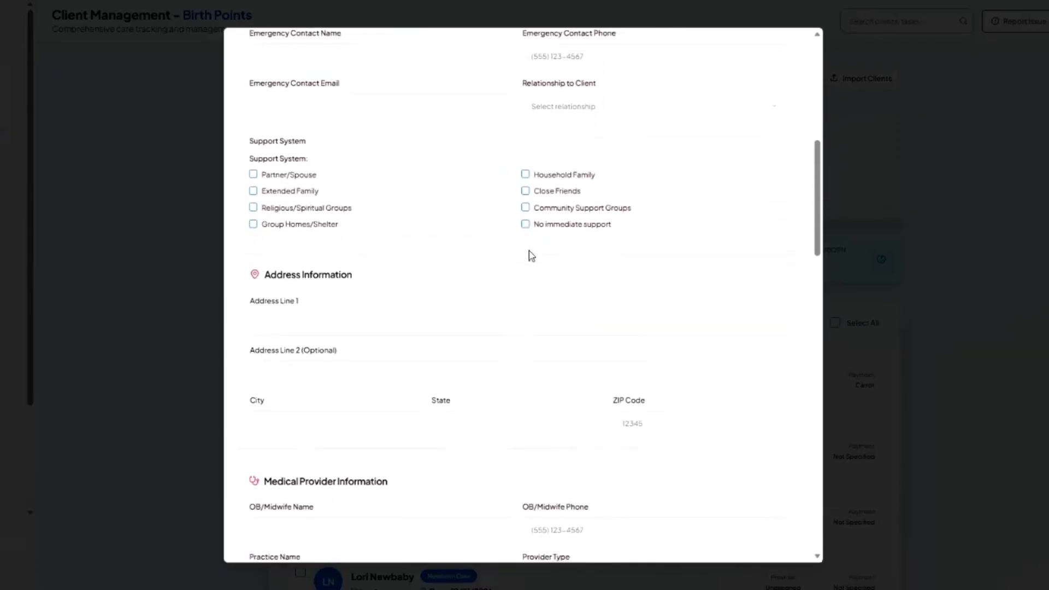
scroll(530, 257, down, 1)
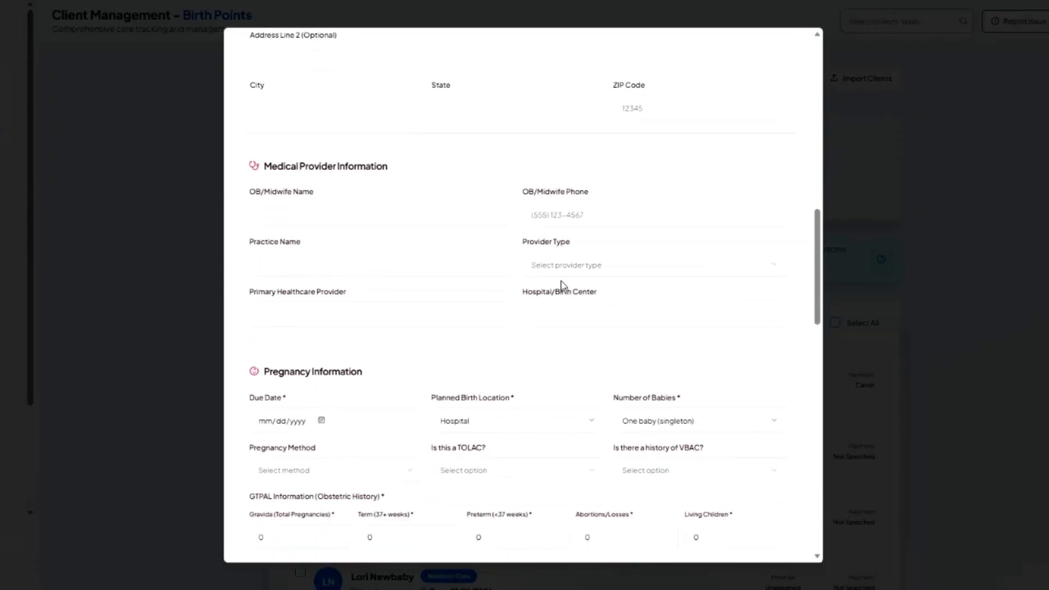
scroll(562, 293, down, 1)
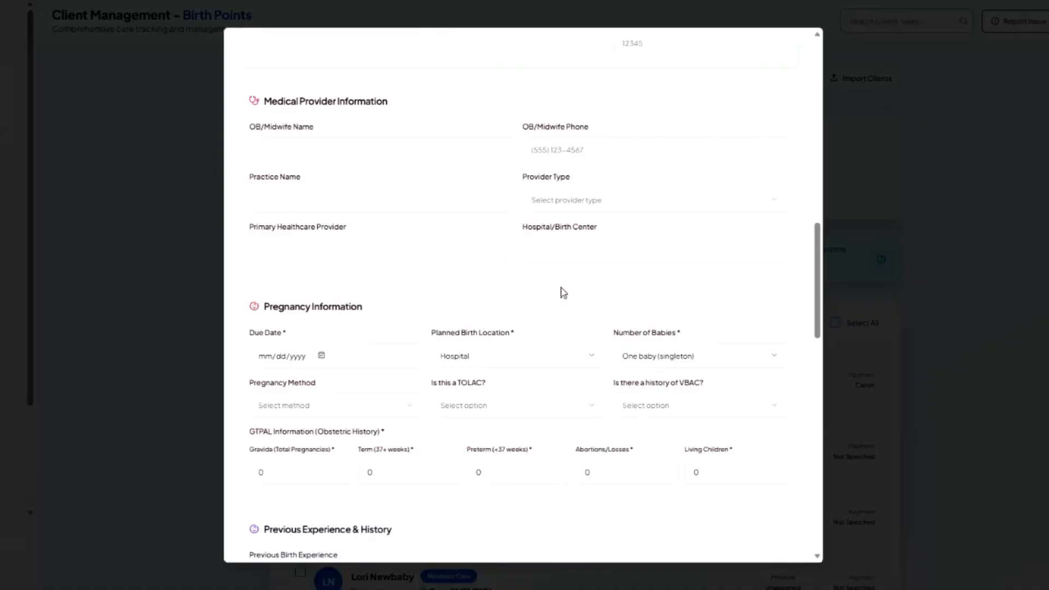
Check the Pregnancy Method field and close the Birth Support intake without saving a client
click(341, 411)
click(343, 415)
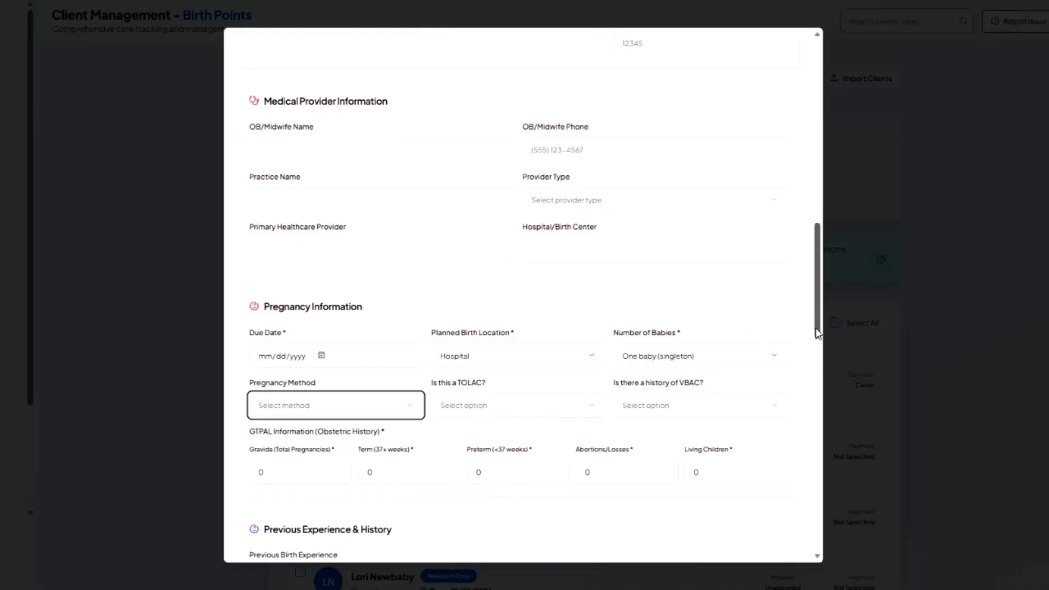
drag(817, 296, 822, 112)
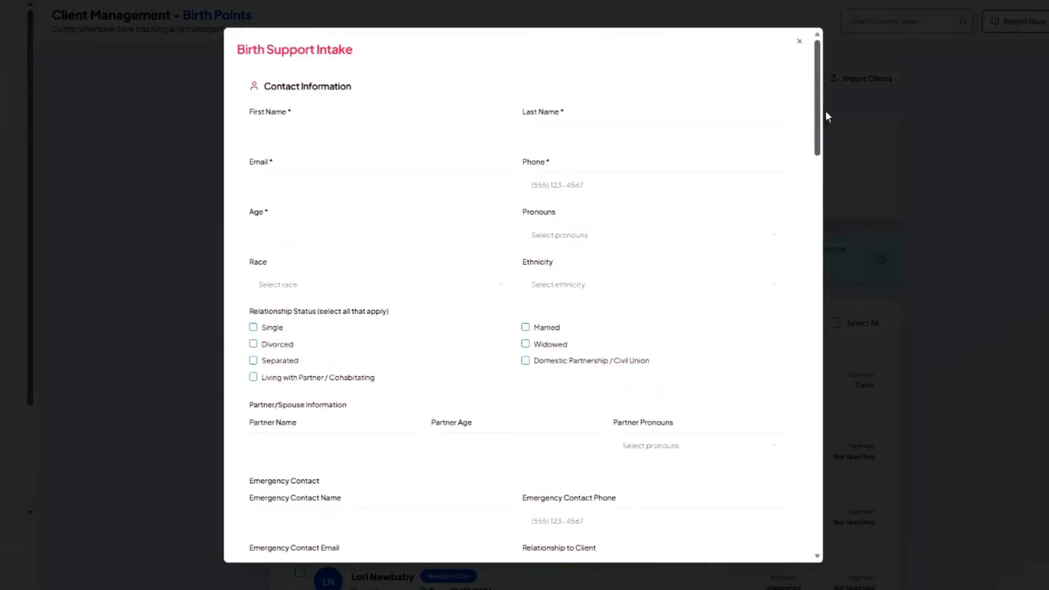
click(799, 40)
Open a new Postpartum Support intake form, look at its contact information fields and close it without saving a client
click(771, 82)
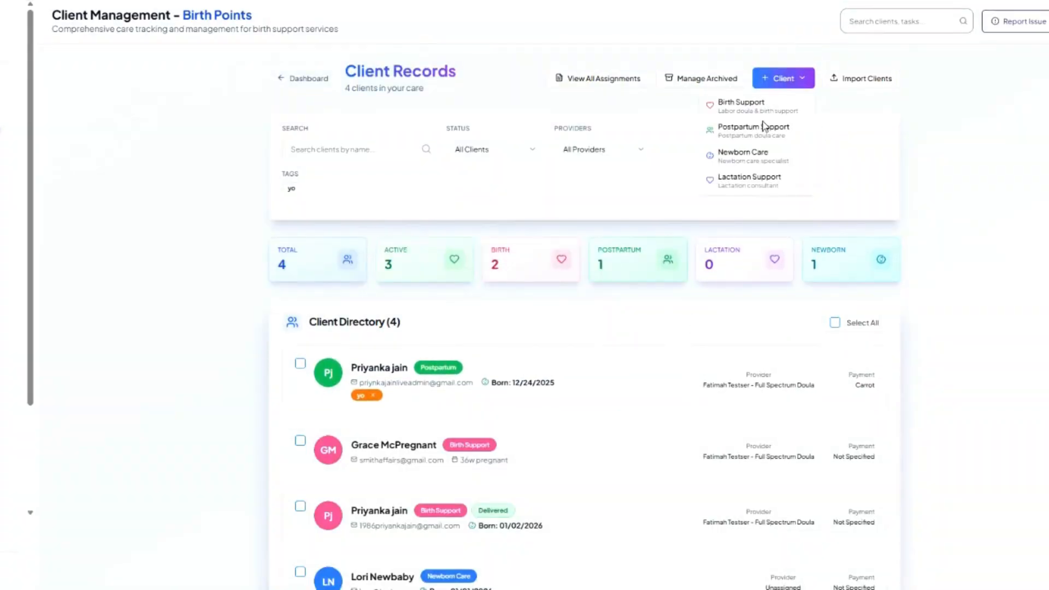
click(761, 133)
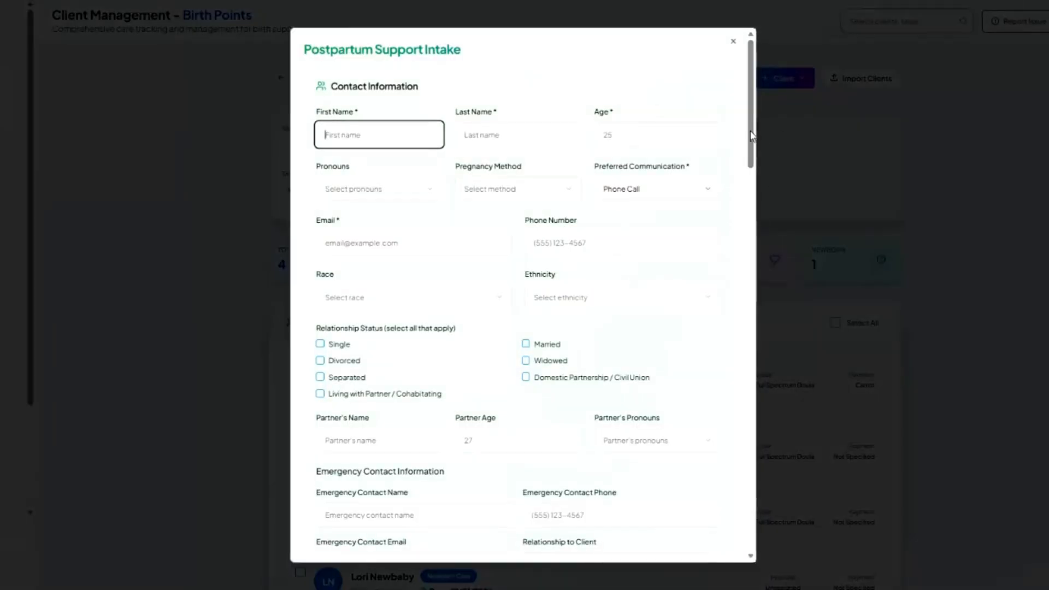
mouse_move(752, 135)
mouse_down()
mouse_move(749, 521)
mouse_move(765, 410)
mouse_move(774, 81)
mouse_up()
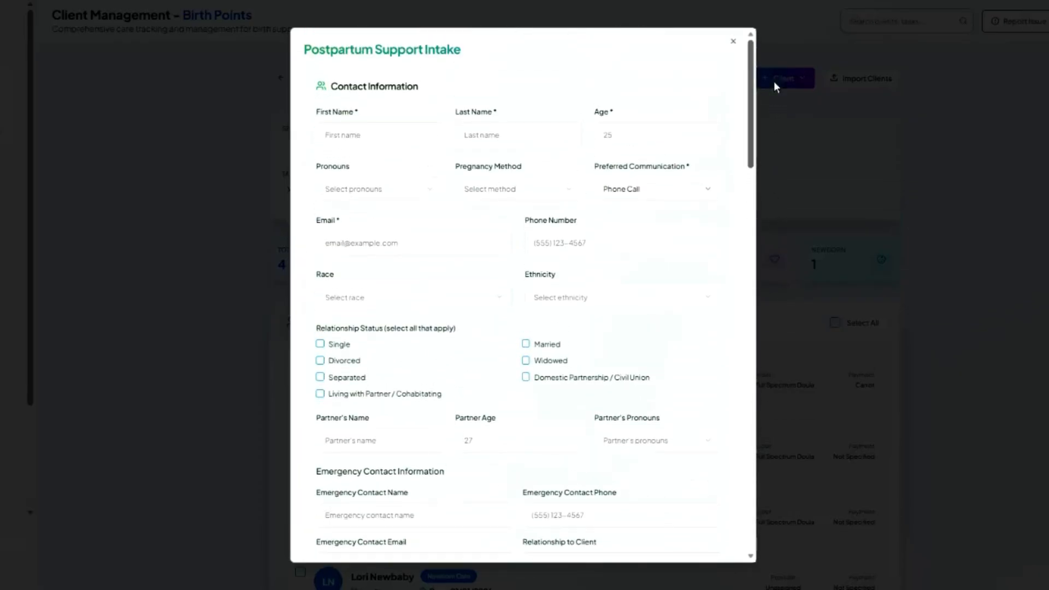
click(734, 42)
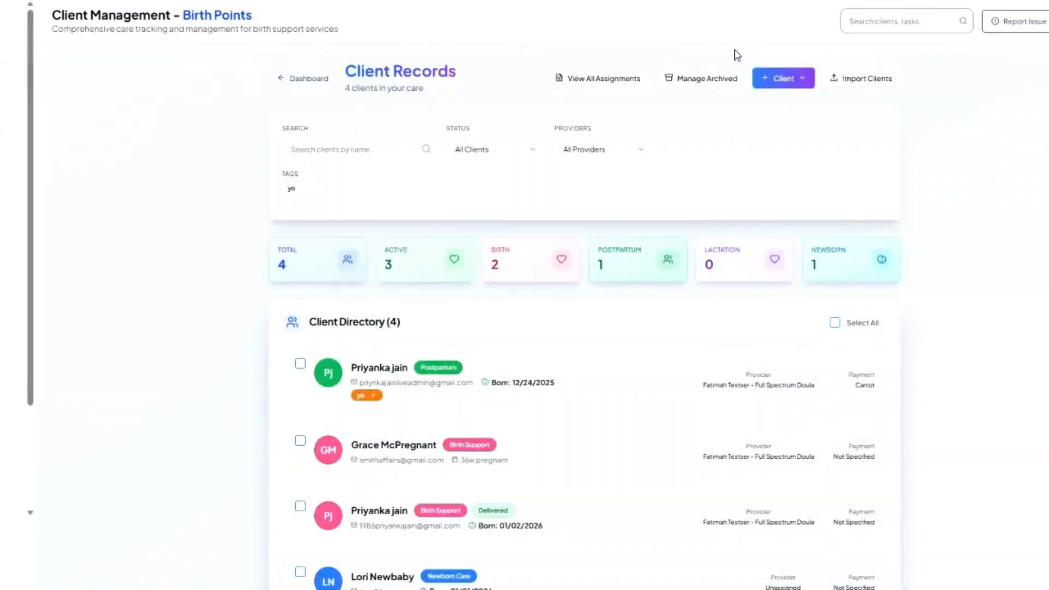
Open a new Newborn Care intake form and check its baby information section and the Number of Babies options
click(780, 80)
click(769, 163)
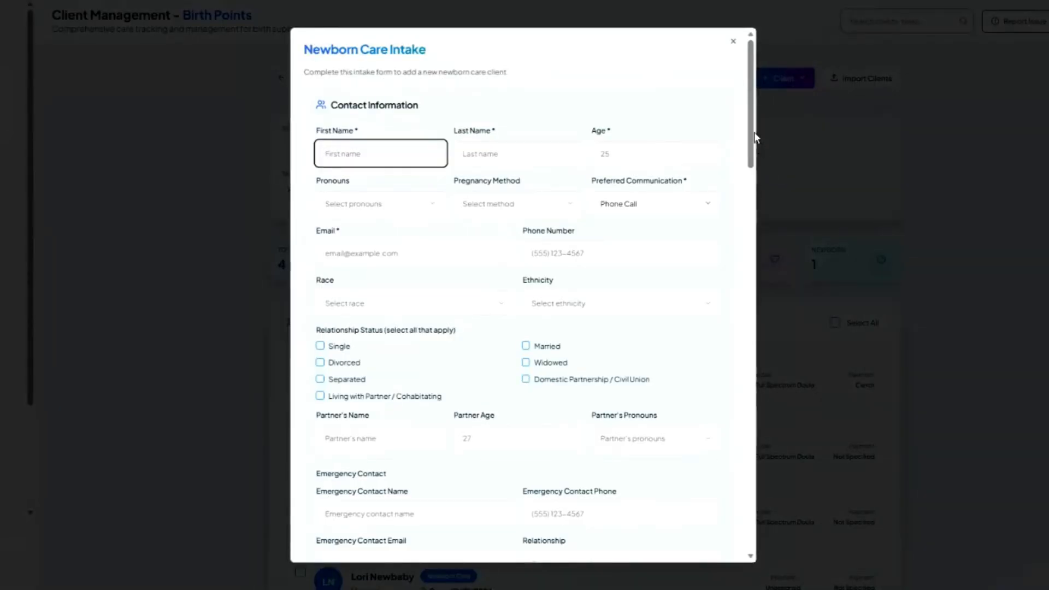
drag(753, 129, 756, 313)
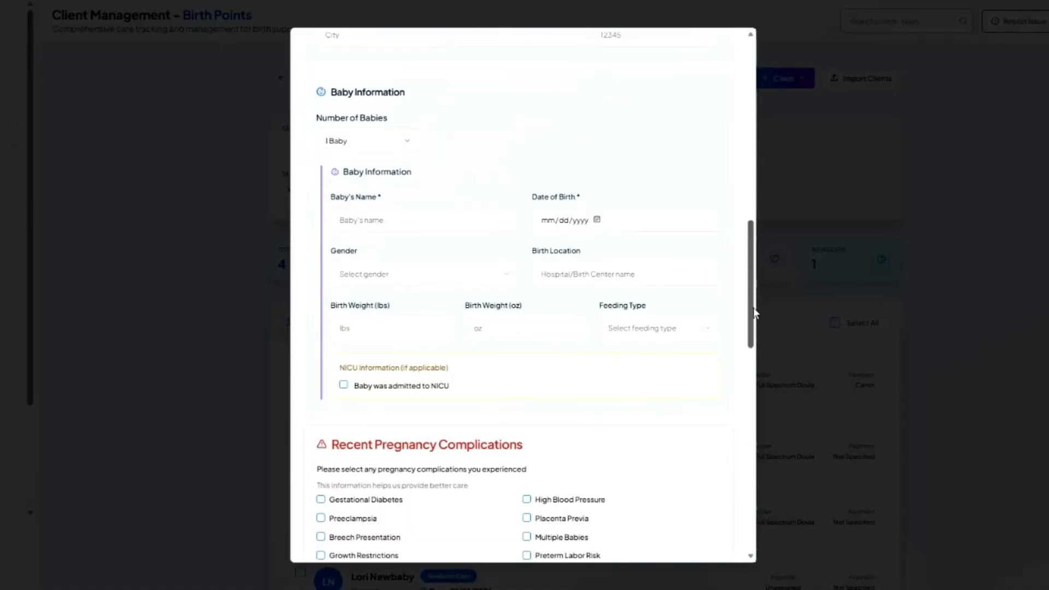
click(396, 144)
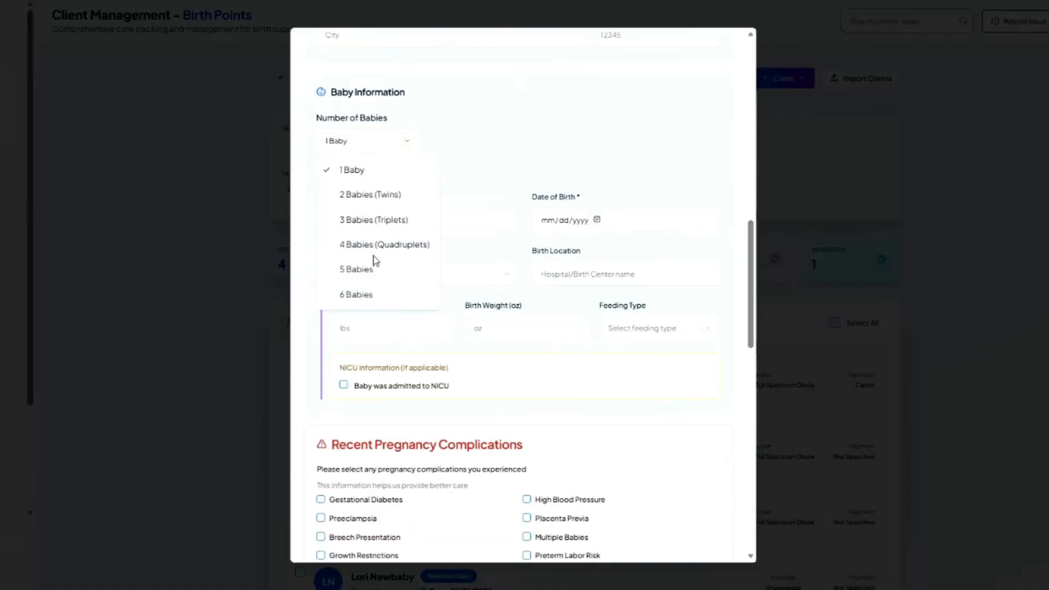
click(529, 125)
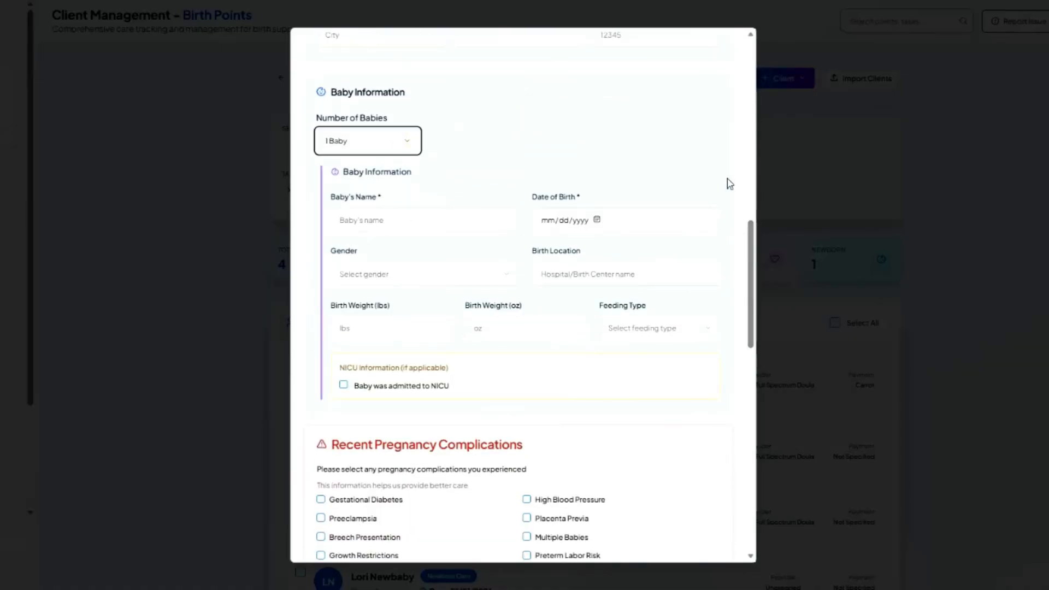
mouse_move(754, 241)
mouse_down()
mouse_move(750, 266)
mouse_move(748, 249)
mouse_up()
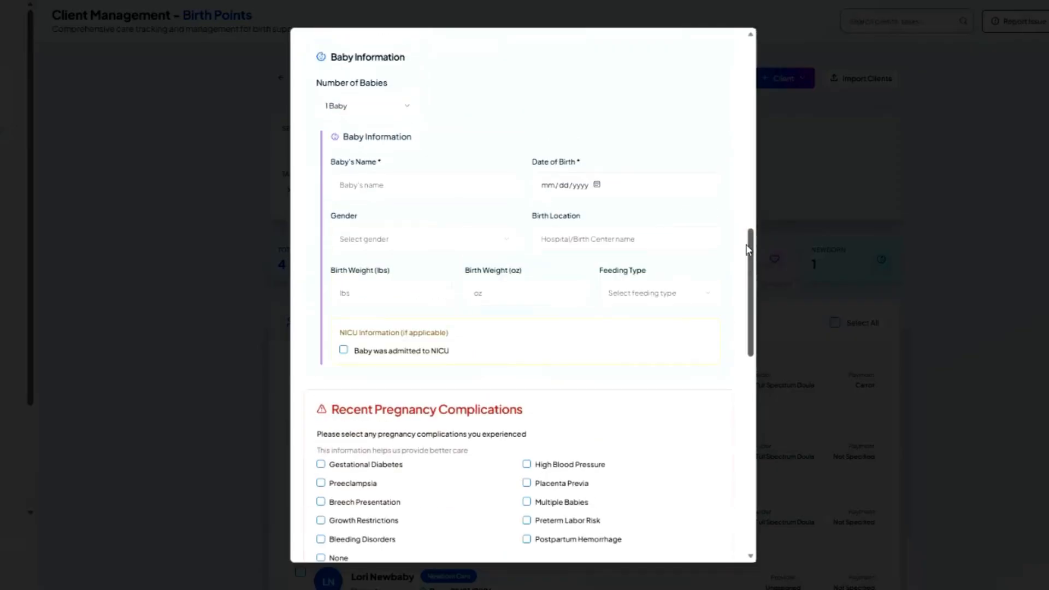
click(390, 108)
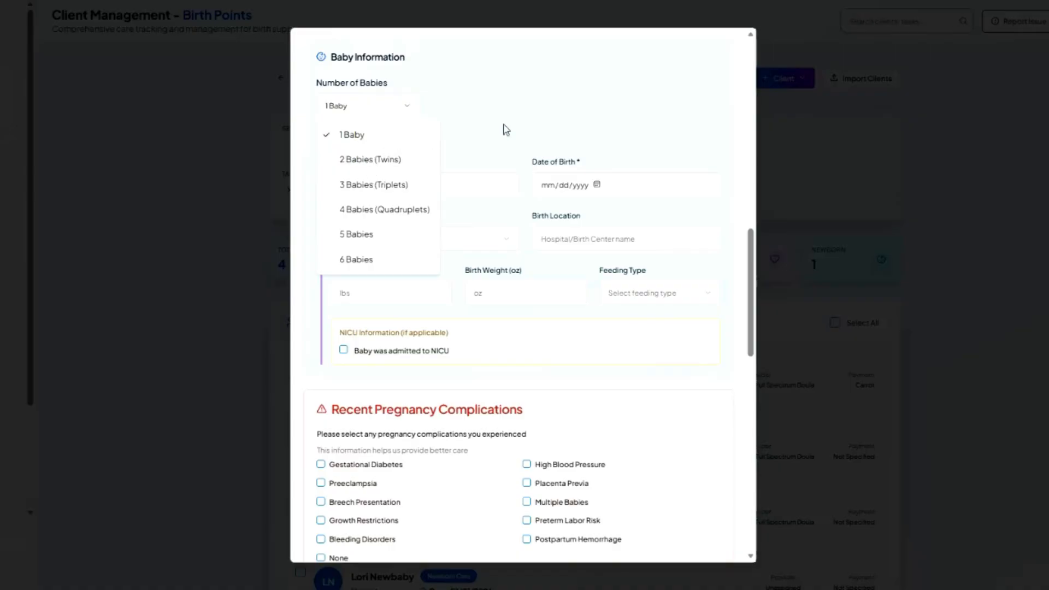
Look through the Newborn Care intake's pregnancy complications, cultural and medical sections, and close the form without saving a client
drag(752, 259, 745, 347)
scroll(603, 127, up, 1)
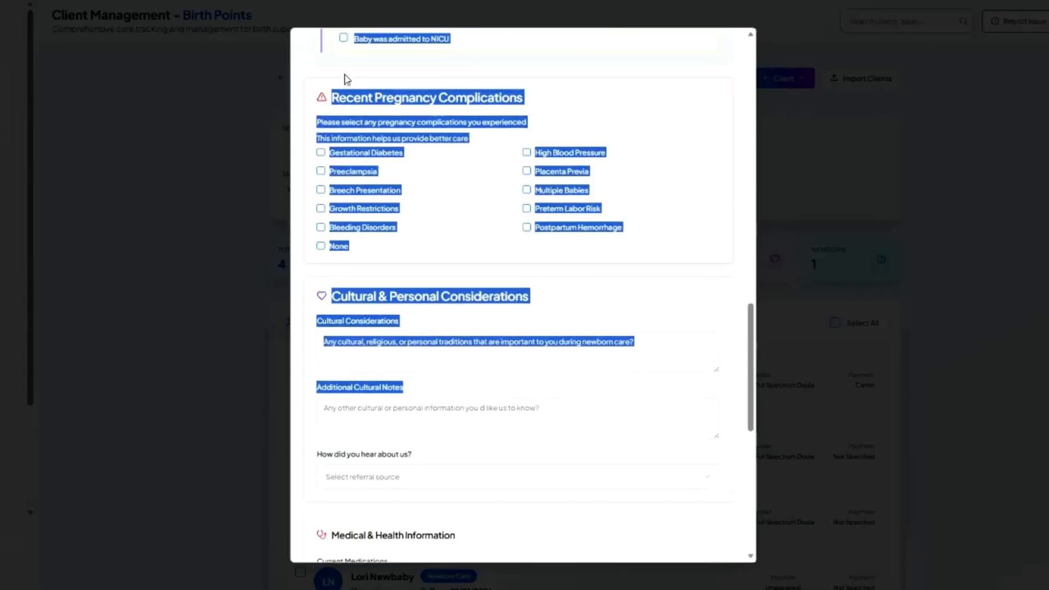
click(351, 91)
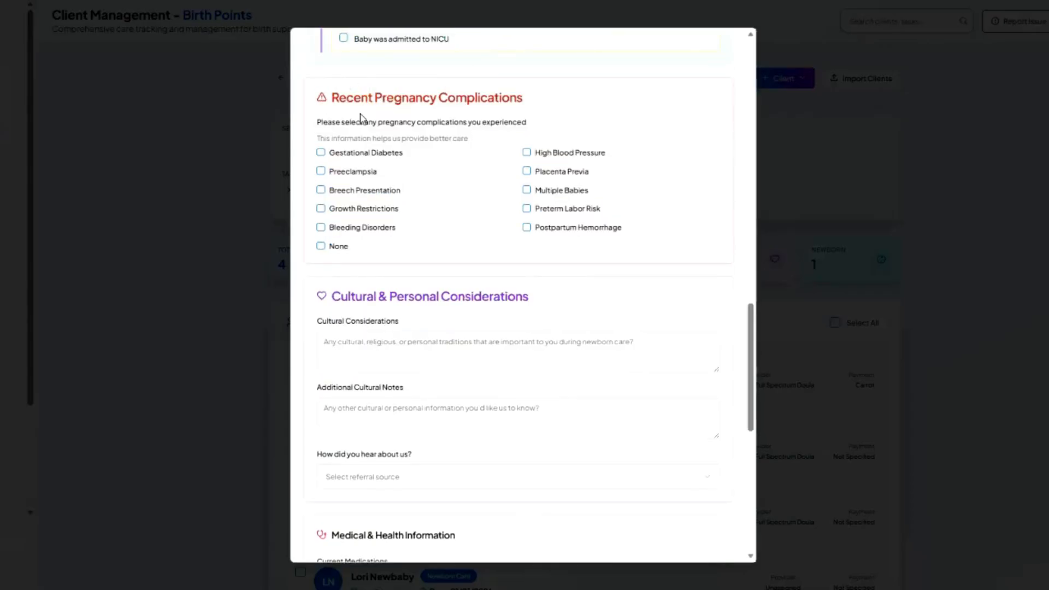
scroll(400, 107, up, 3)
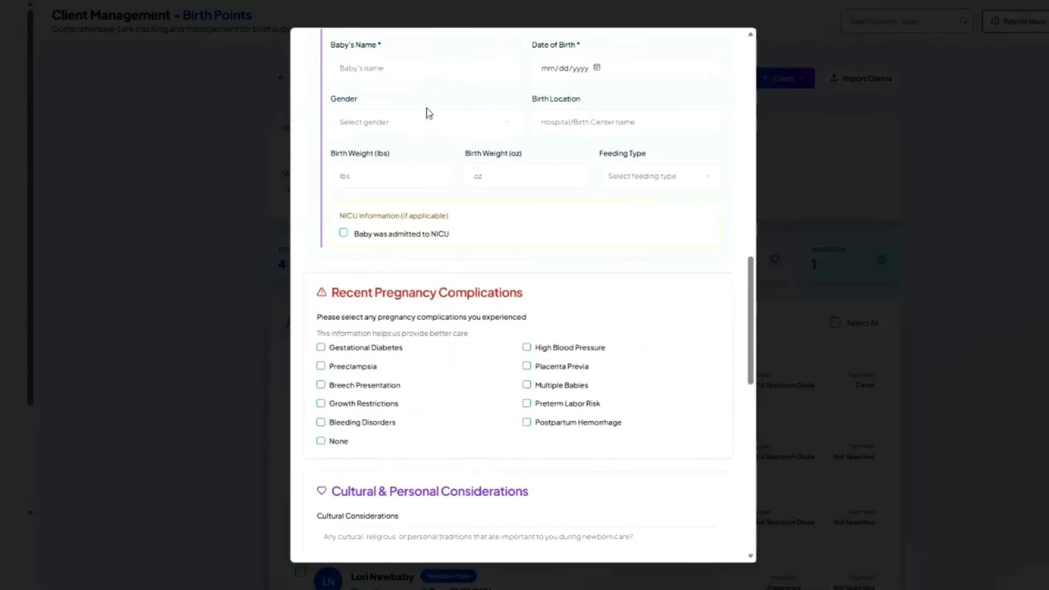
scroll(429, 114, up, 1)
scroll(555, 297, down, 6)
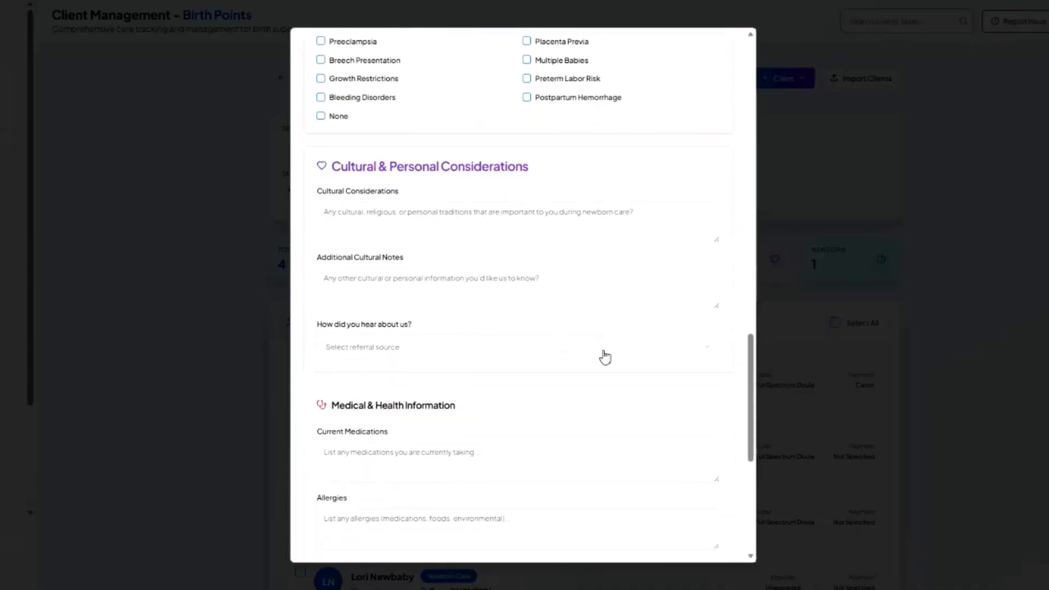
scroll(628, 361, down, 1)
click(858, 154)
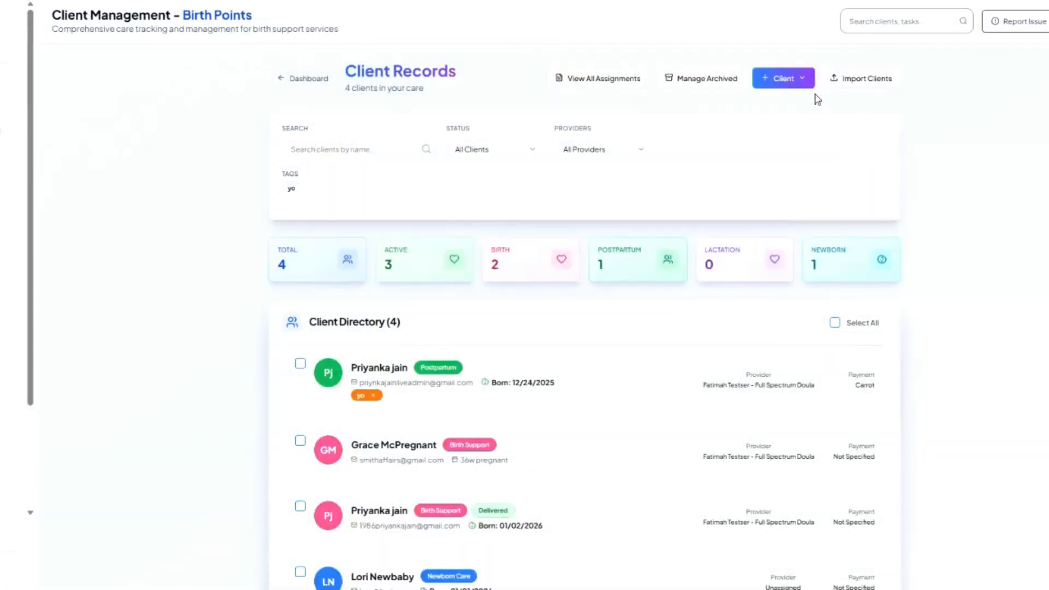
Look through a new Lactation Support intake's obstetric, baby, medical and lactation history sections, and close it without saving a client
click(781, 79)
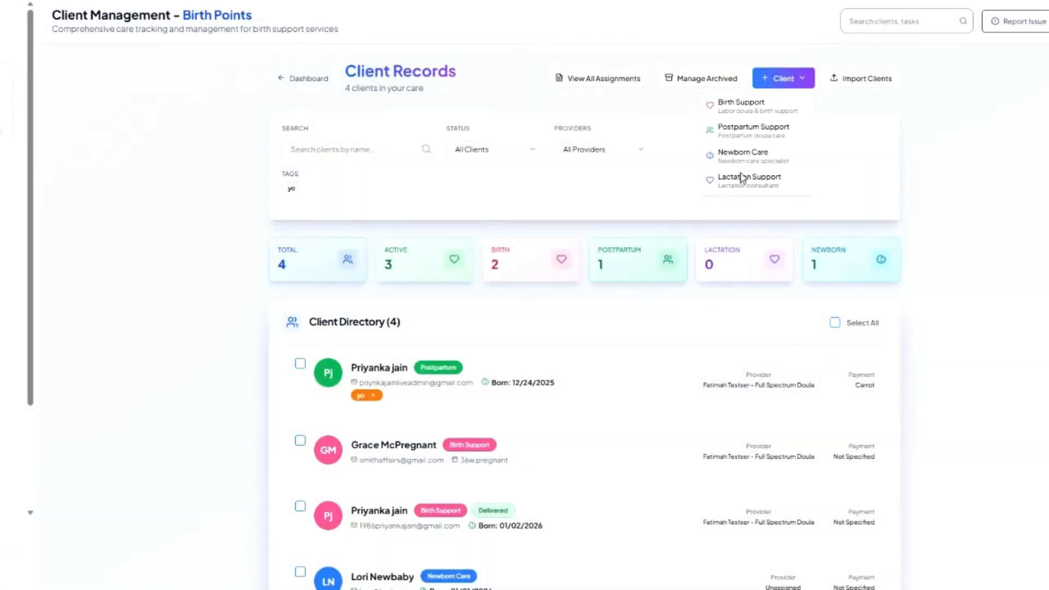
click(744, 179)
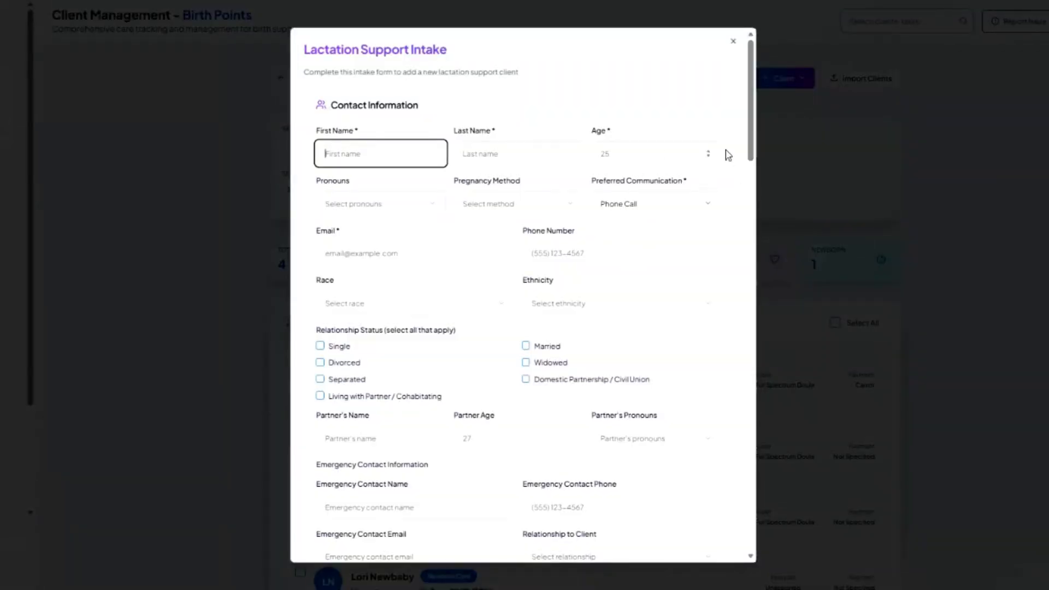
drag(753, 141, 738, 318)
scroll(371, 180, up, 2)
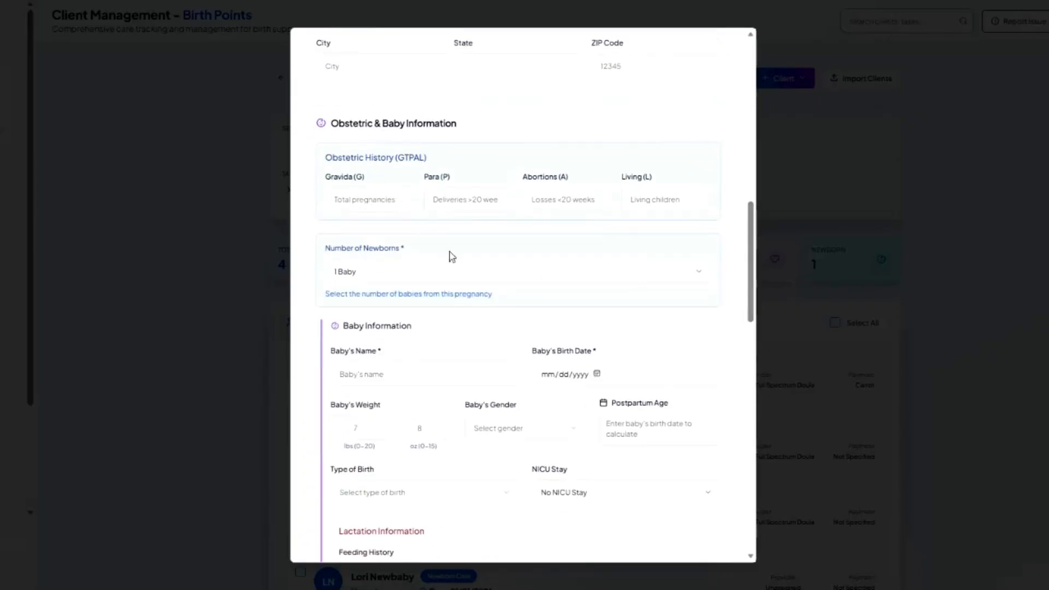
click(441, 267)
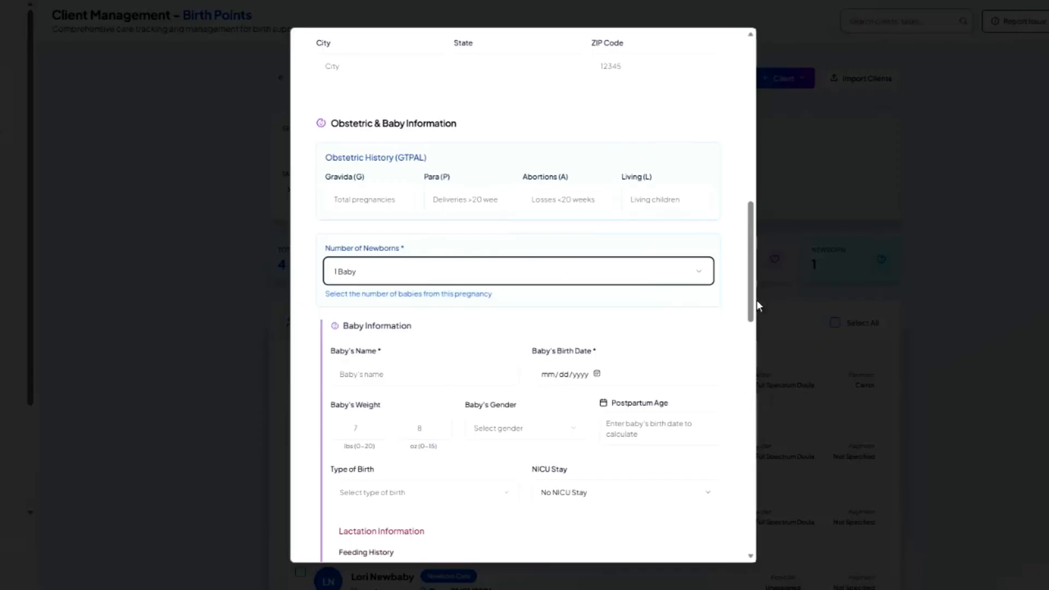
mouse_move(752, 303)
mouse_down()
mouse_move(758, 454)
mouse_move(799, 495)
mouse_up()
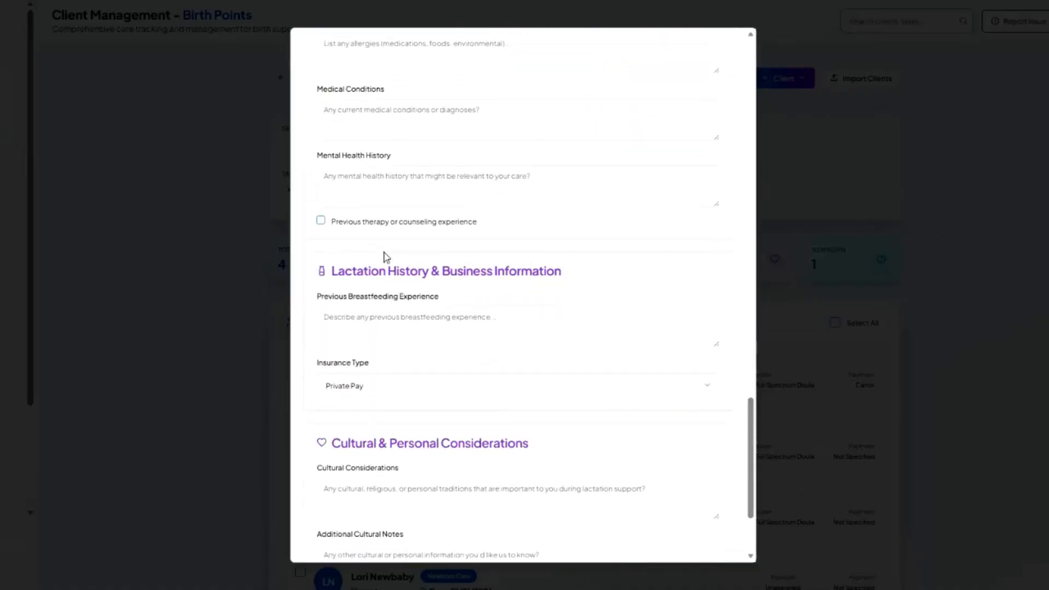
click(937, 286)
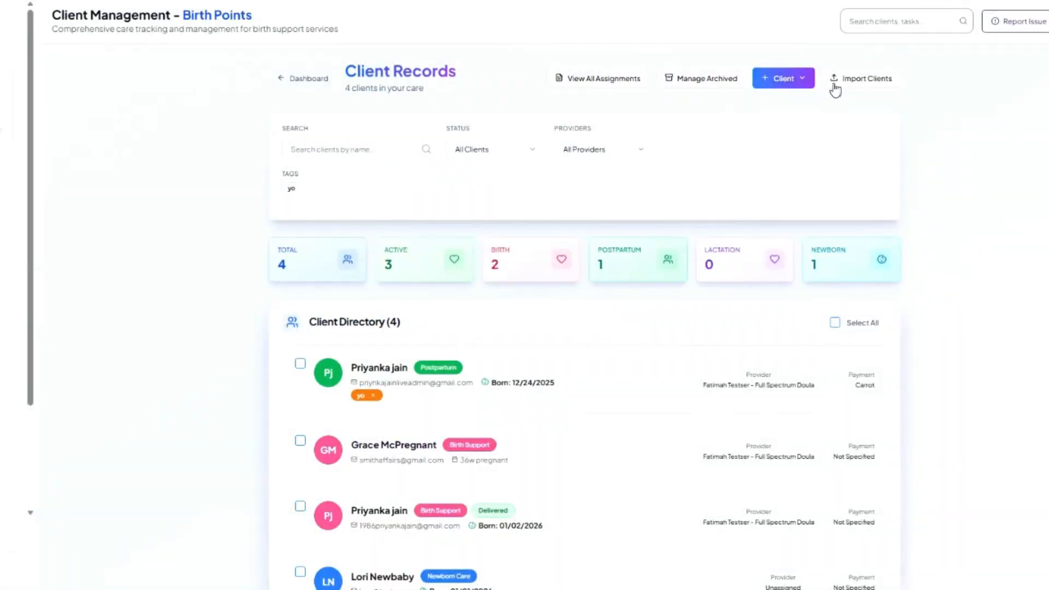
Review the CSV requirements for importing clients and close the import dialog without uploading a file
click(857, 82)
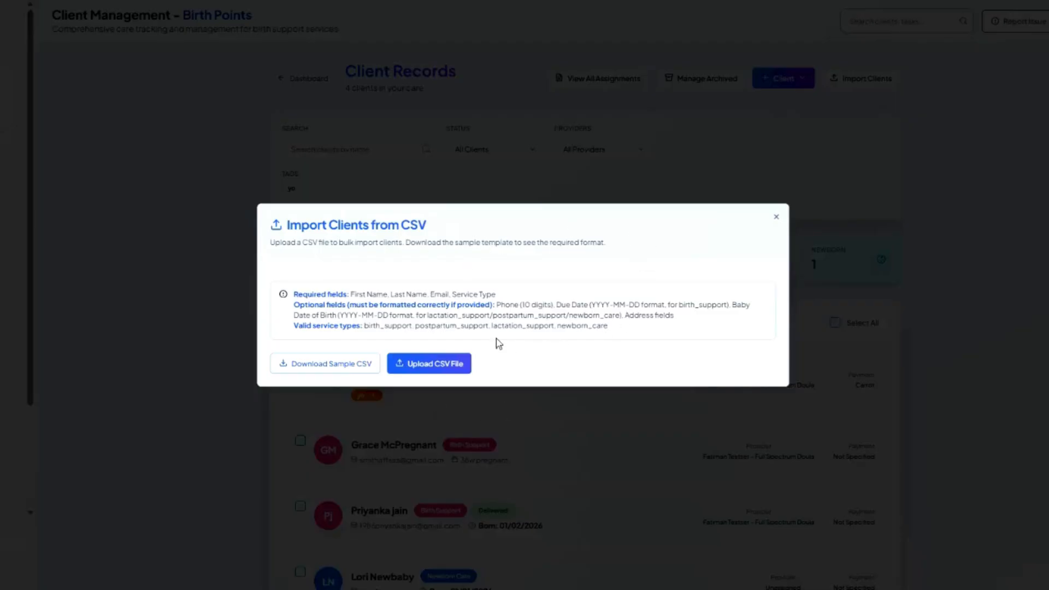
click(776, 217)
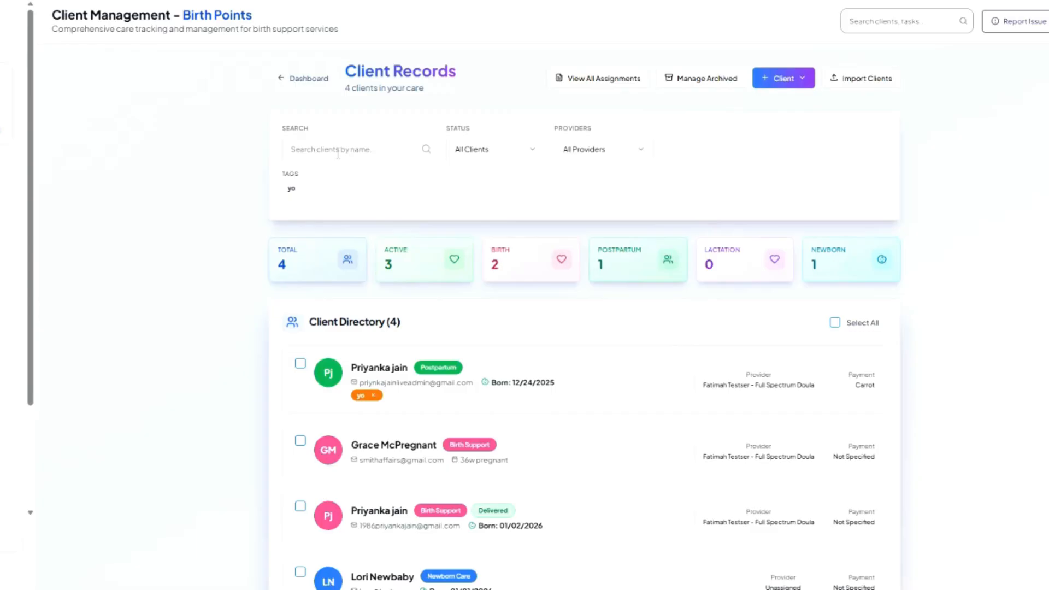
Filter the client directory by Newborn Care status, and switch the status filter to Delivered
click(483, 150)
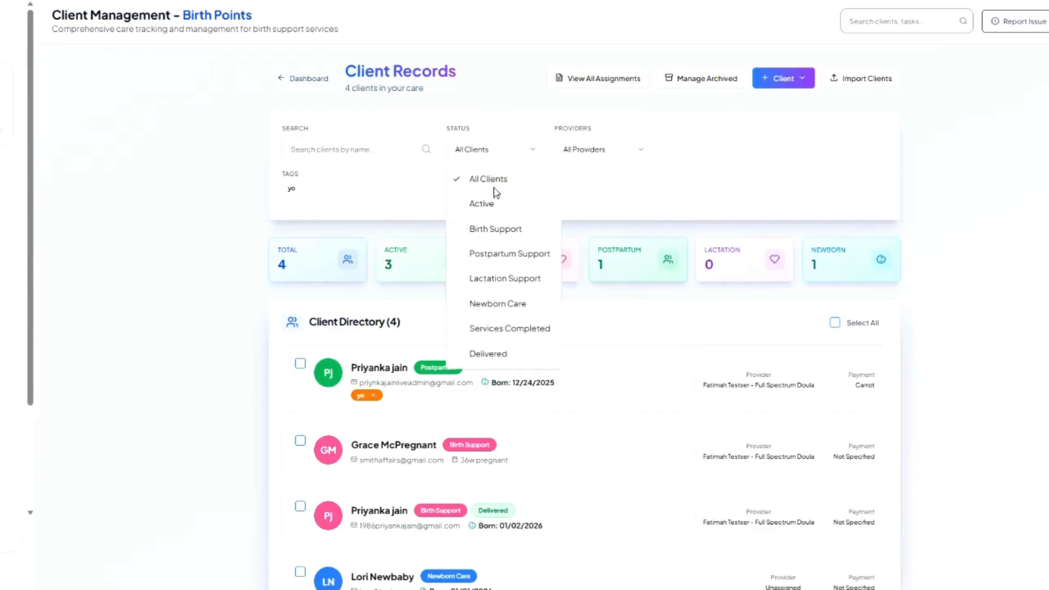
click(499, 279)
click(495, 160)
click(498, 303)
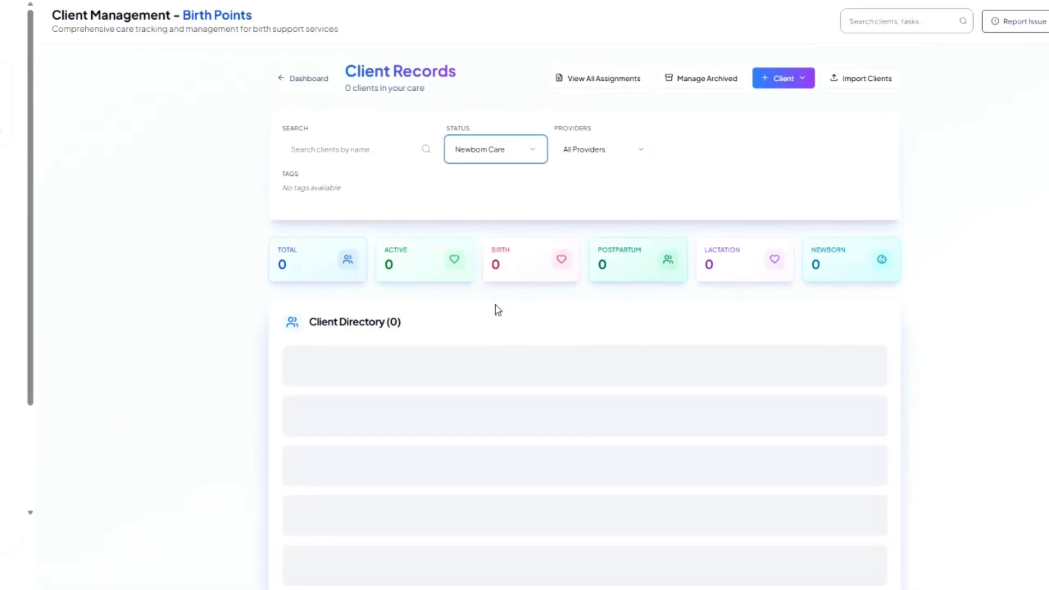
click(504, 158)
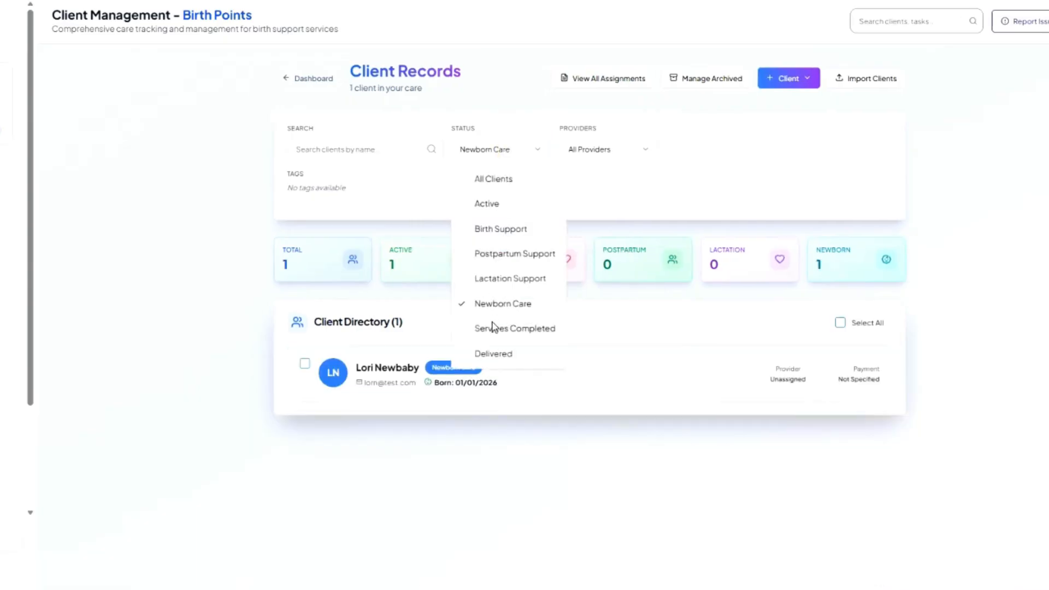
click(502, 356)
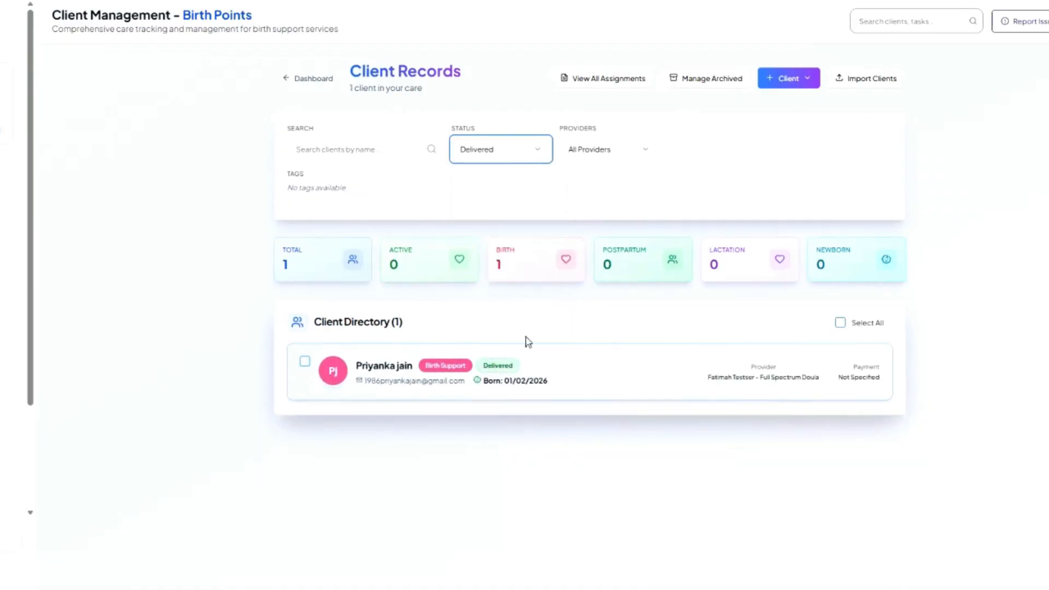
Filter the directory by an individual provider, and reset the filters to All Clients and All Providers
click(566, 158)
click(601, 253)
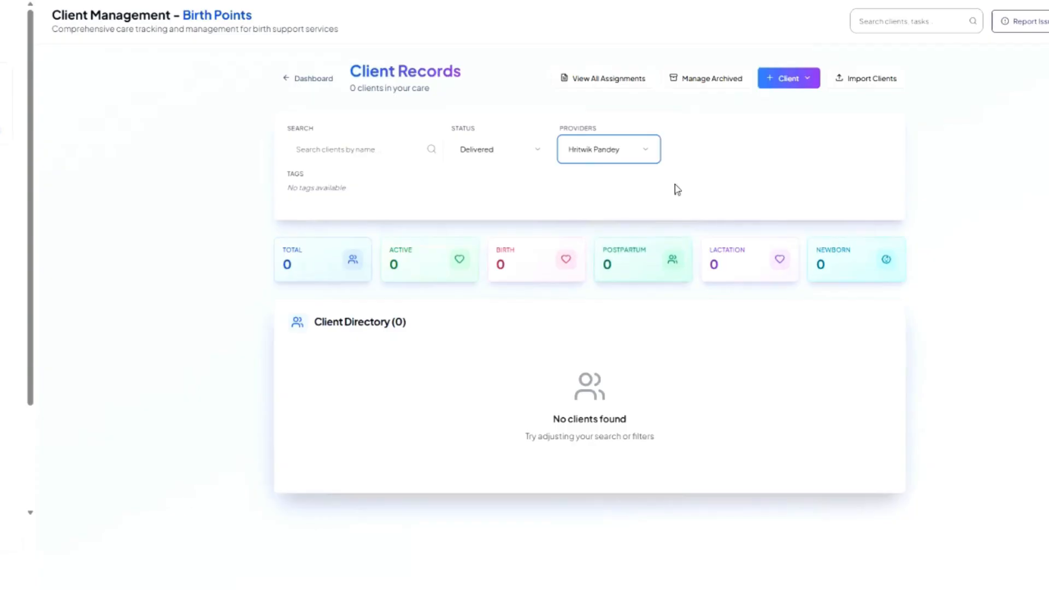
click(537, 155)
click(505, 178)
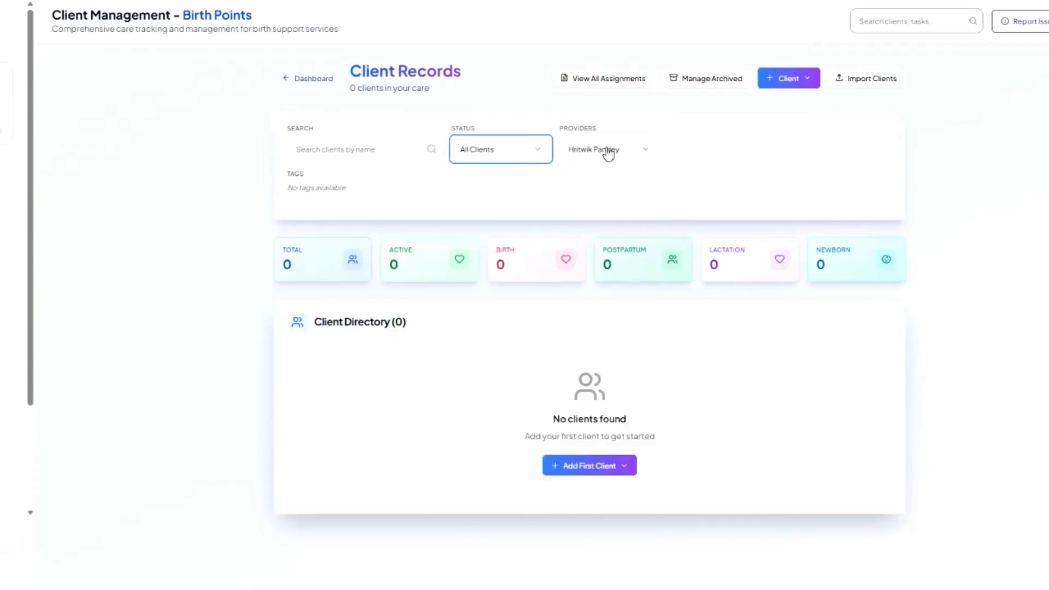
click(609, 155)
click(599, 175)
Open the Postpartum client's record from the directory, view its overview and return to the client list
scroll(433, 393, down, 1)
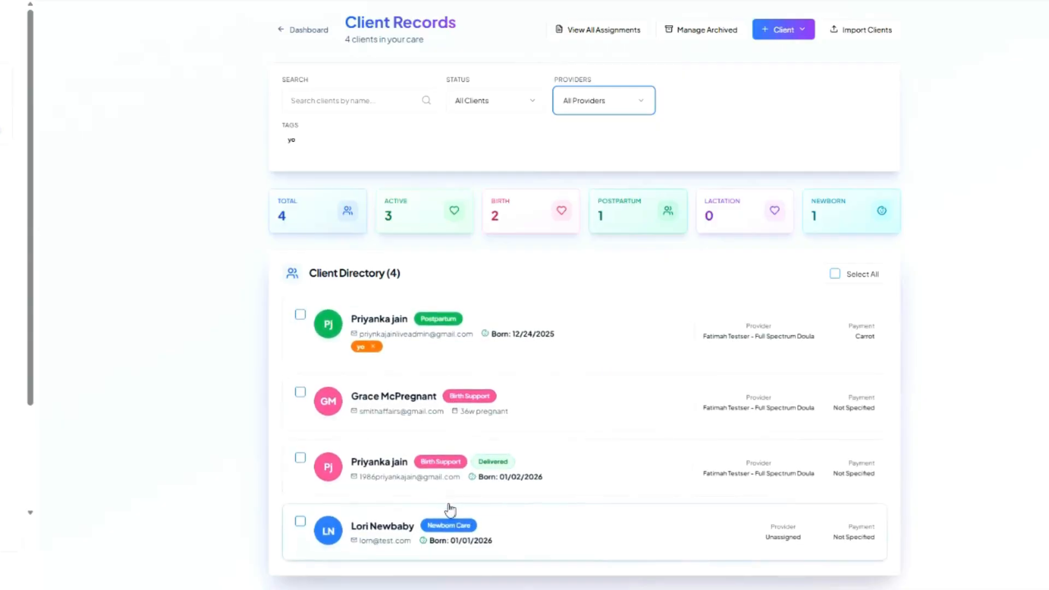
click(533, 316)
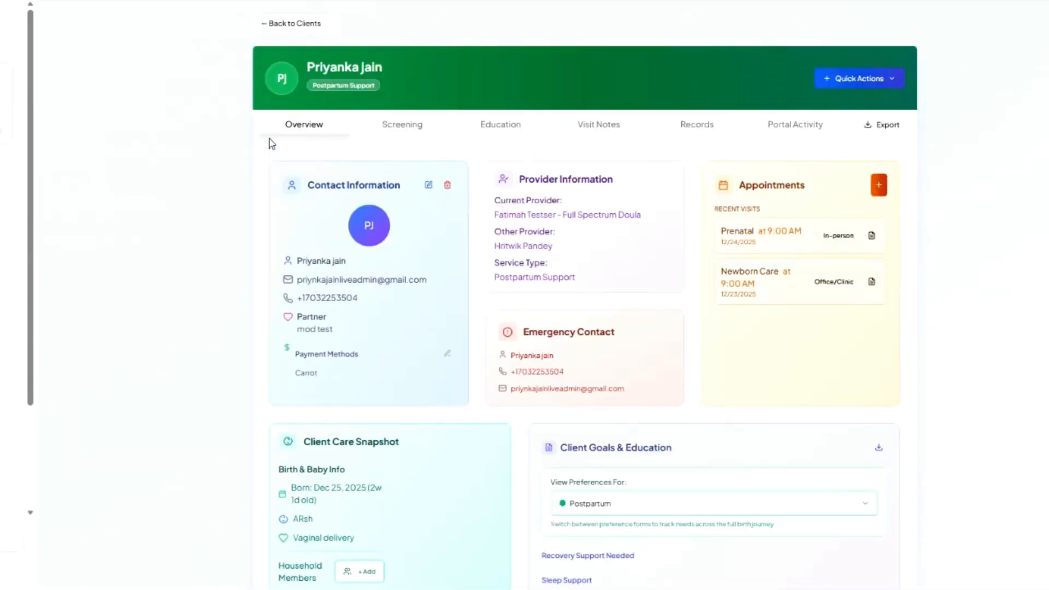
click(280, 25)
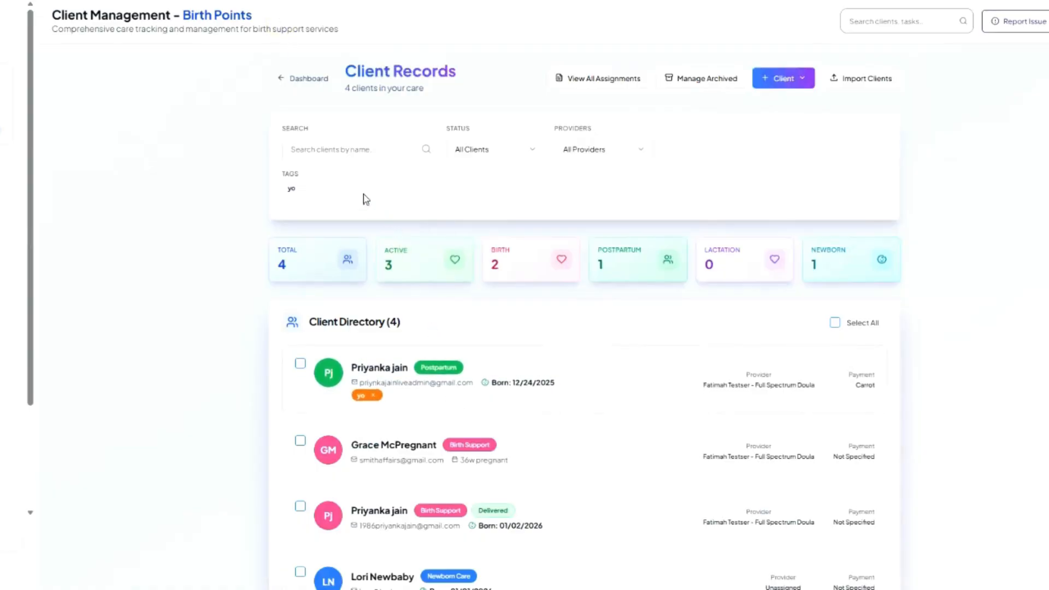
Create the new tag "nice" and add it to the 36-week pregnant Birth Support client in the directory
scroll(621, 490, down, 1)
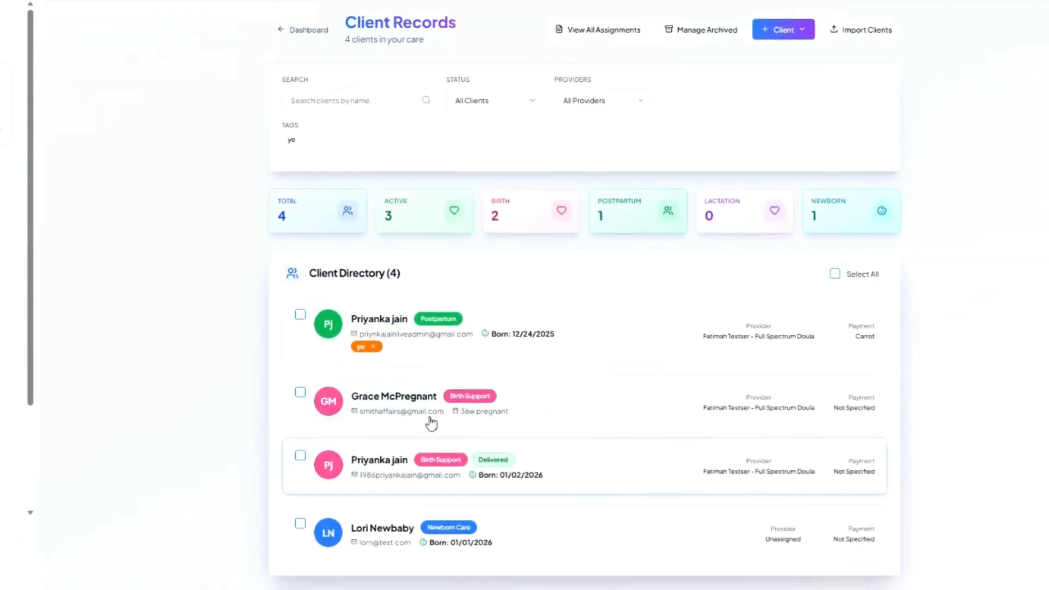
click(301, 391)
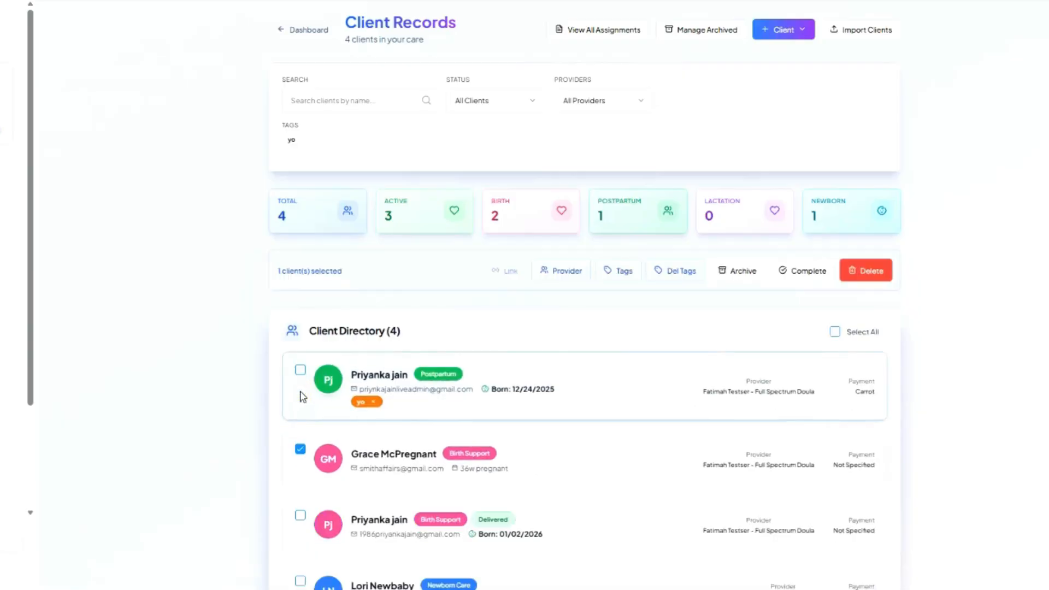
scroll(417, 506, down, 1)
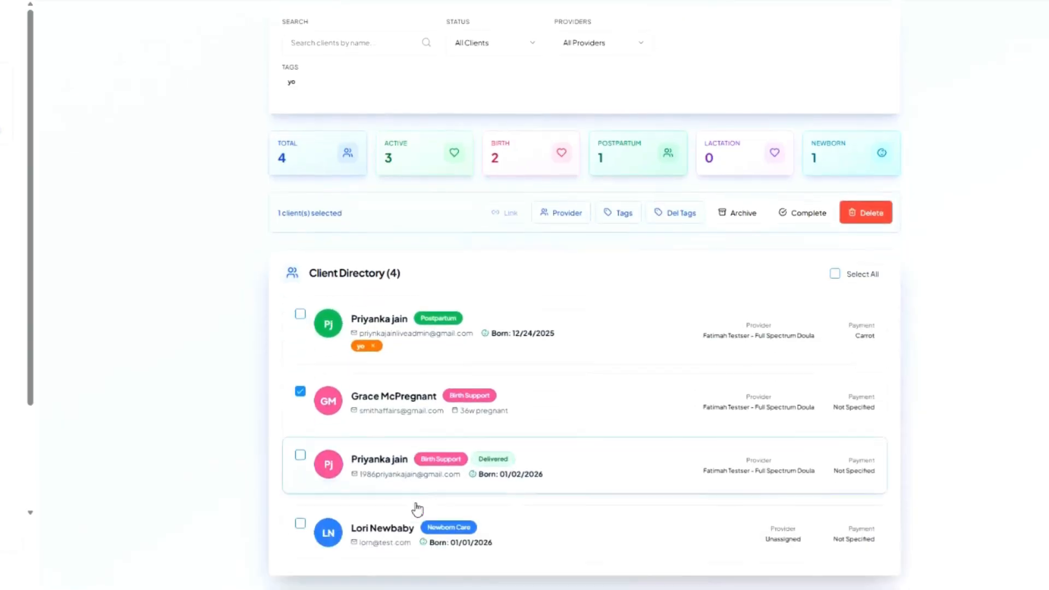
click(621, 218)
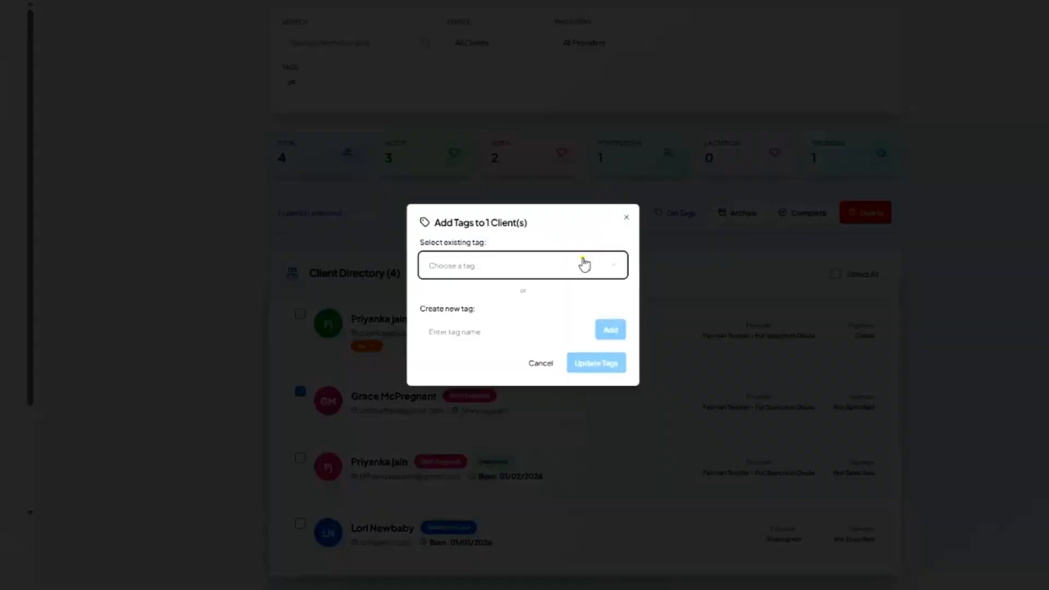
click(583, 264)
click(520, 267)
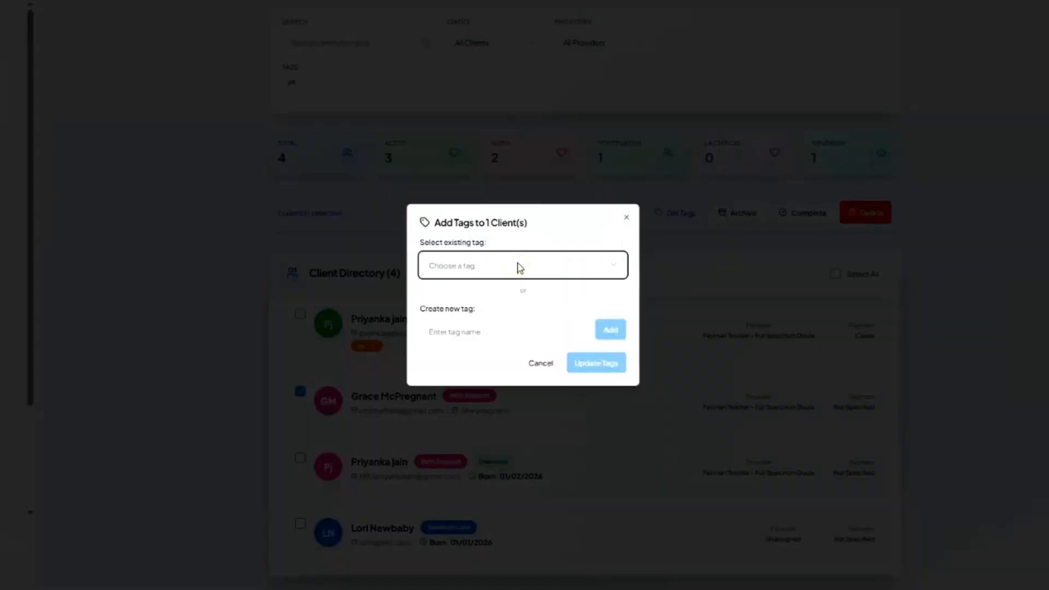
click(498, 332)
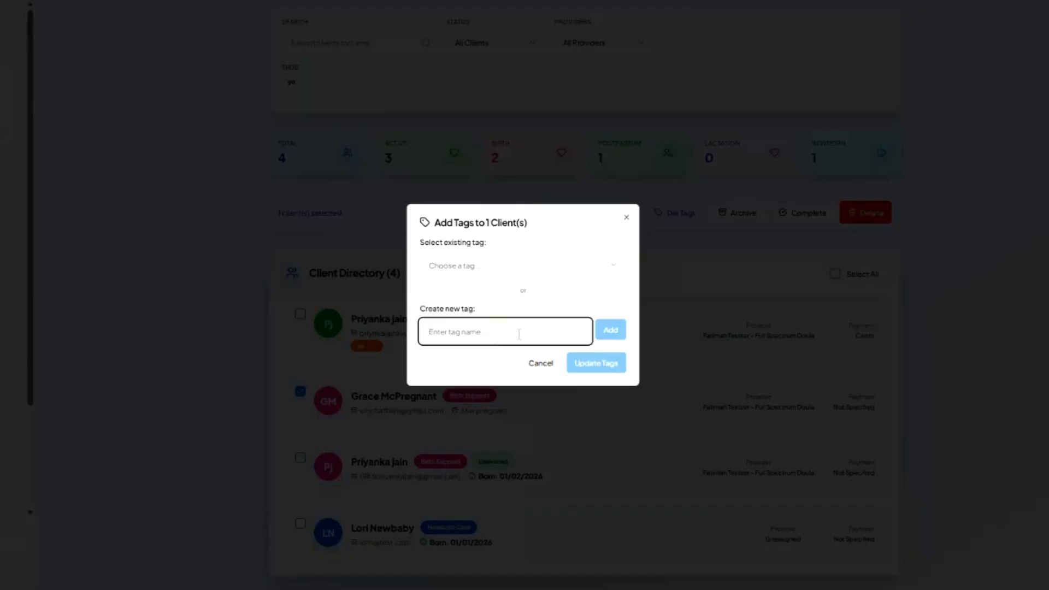
text(nice)
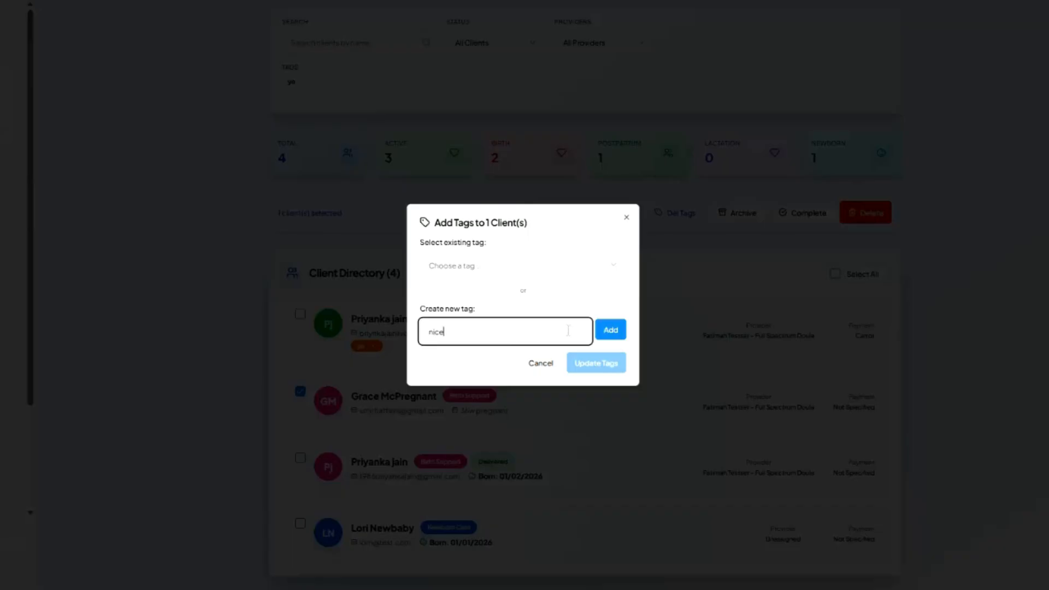
click(610, 330)
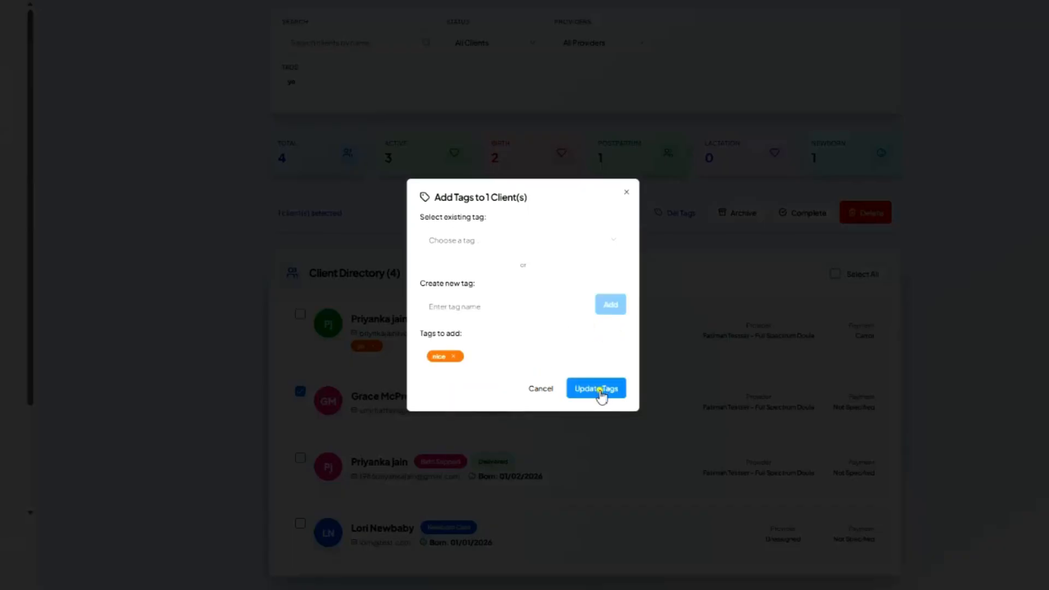
click(600, 391)
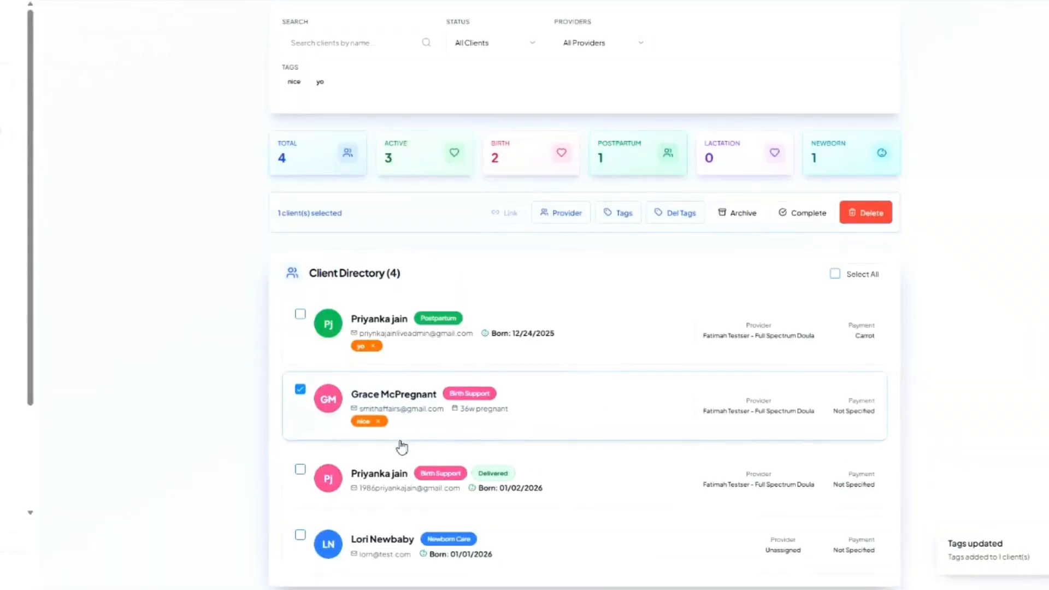
Delete the "yo" tag from the Postpartum client and clear the client selection
scroll(369, 434, up, 2)
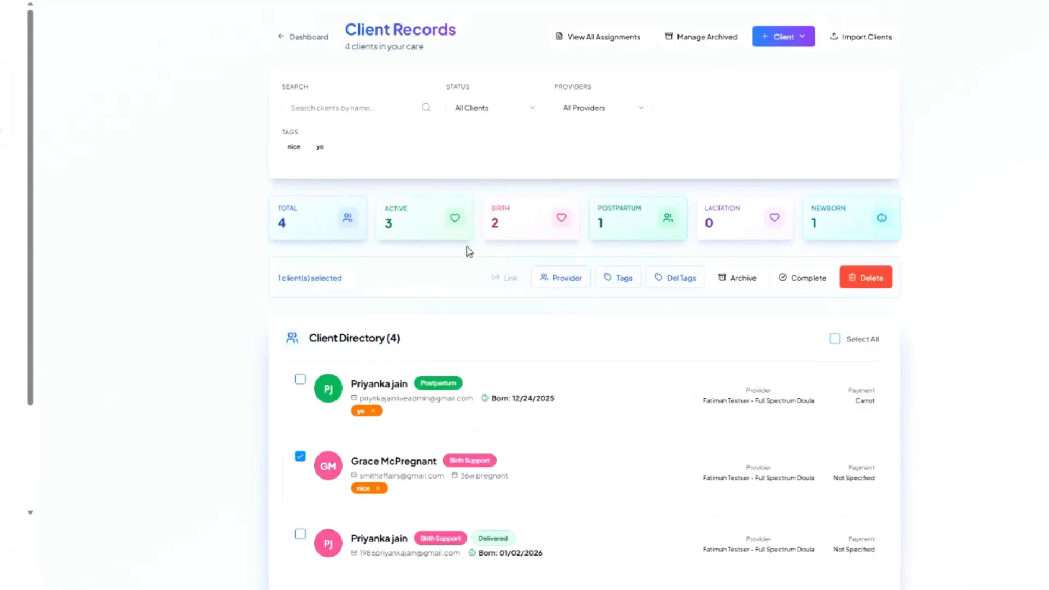
scroll(469, 251, down, 2)
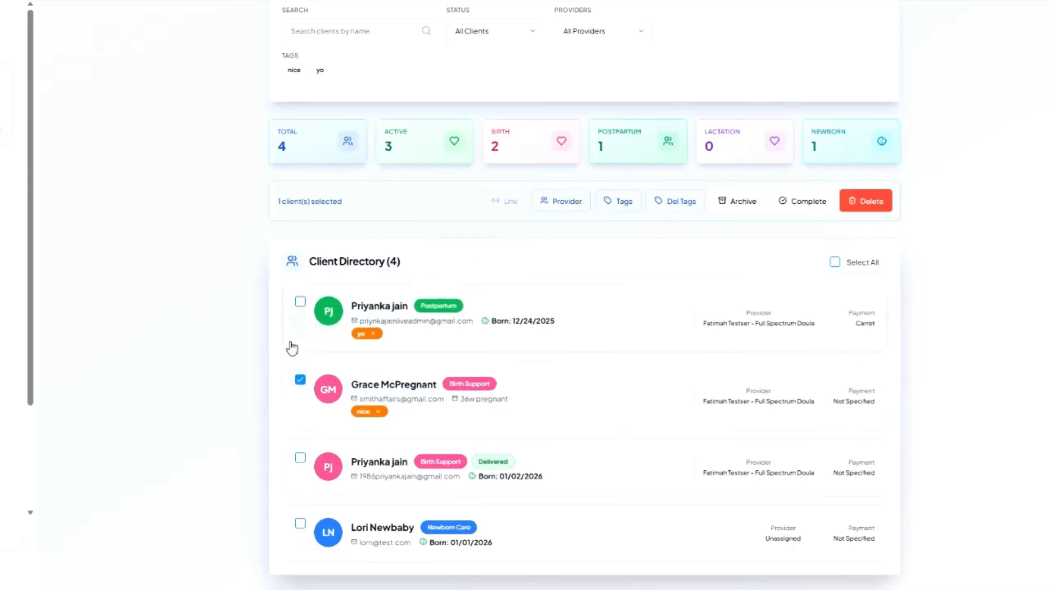
click(300, 379)
click(300, 302)
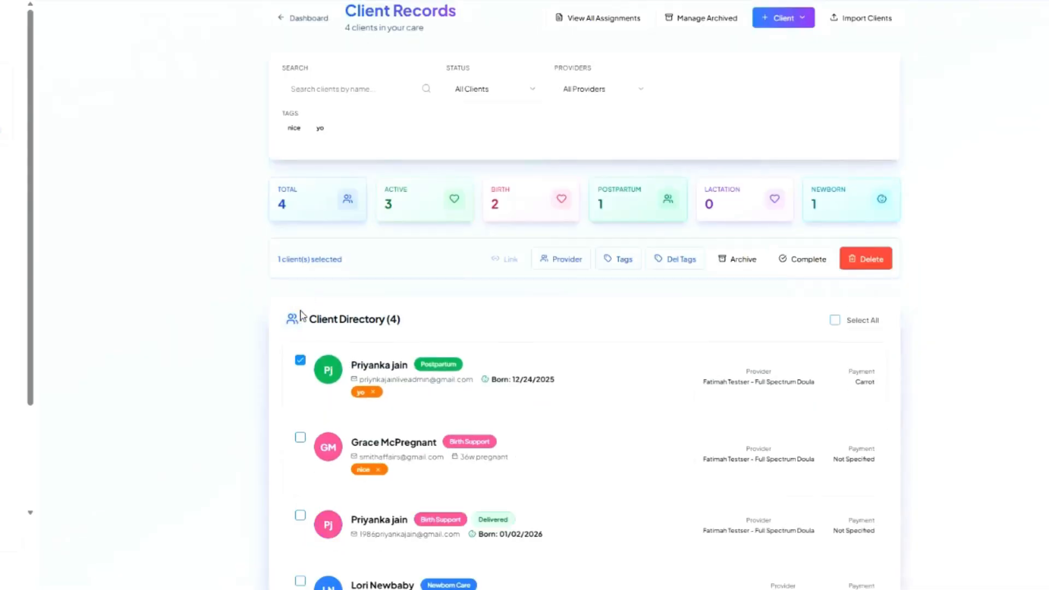
click(664, 258)
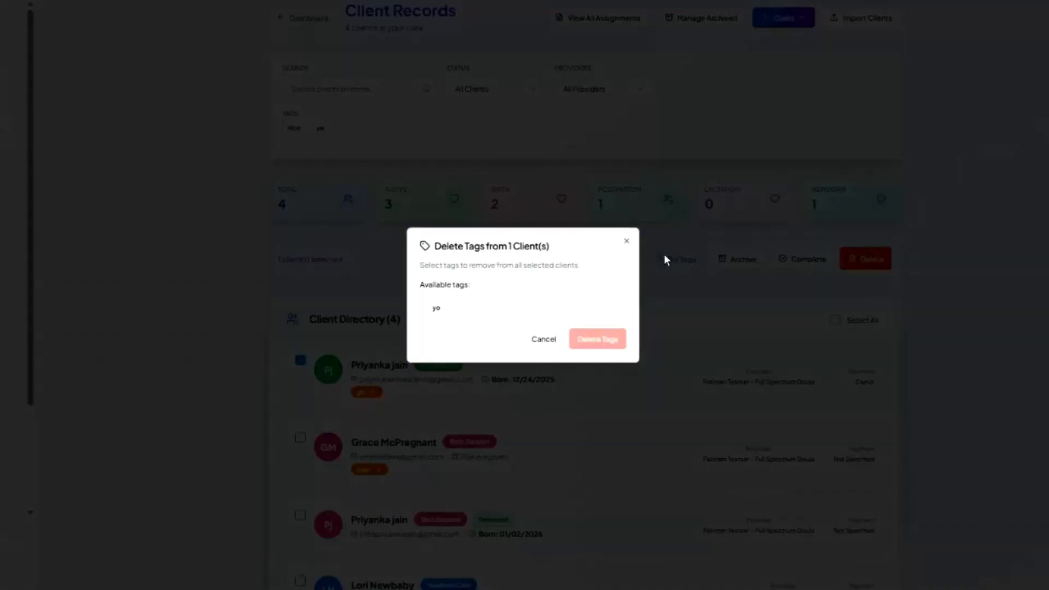
click(436, 309)
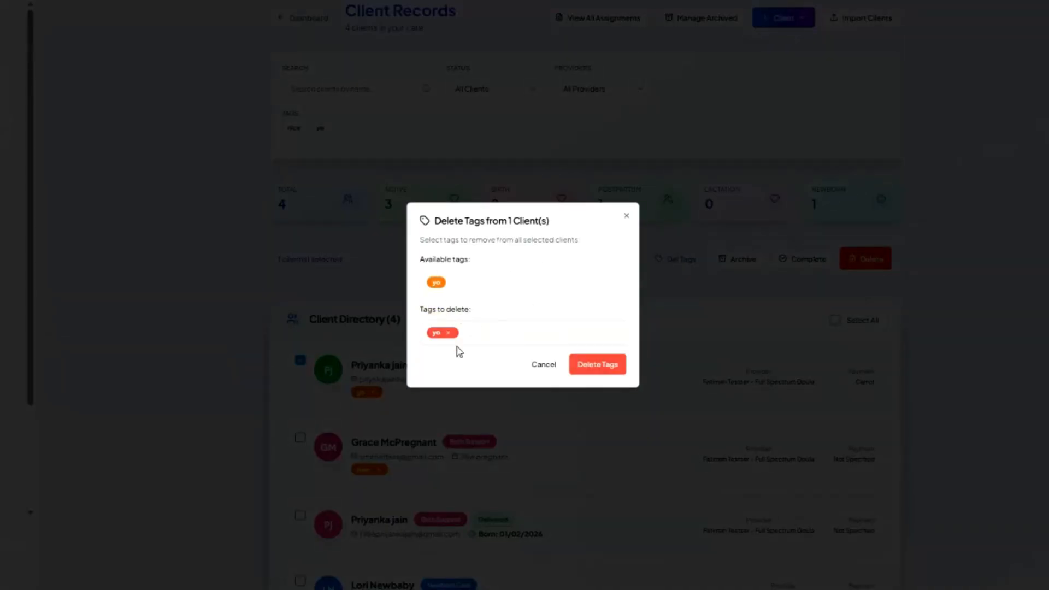
click(599, 366)
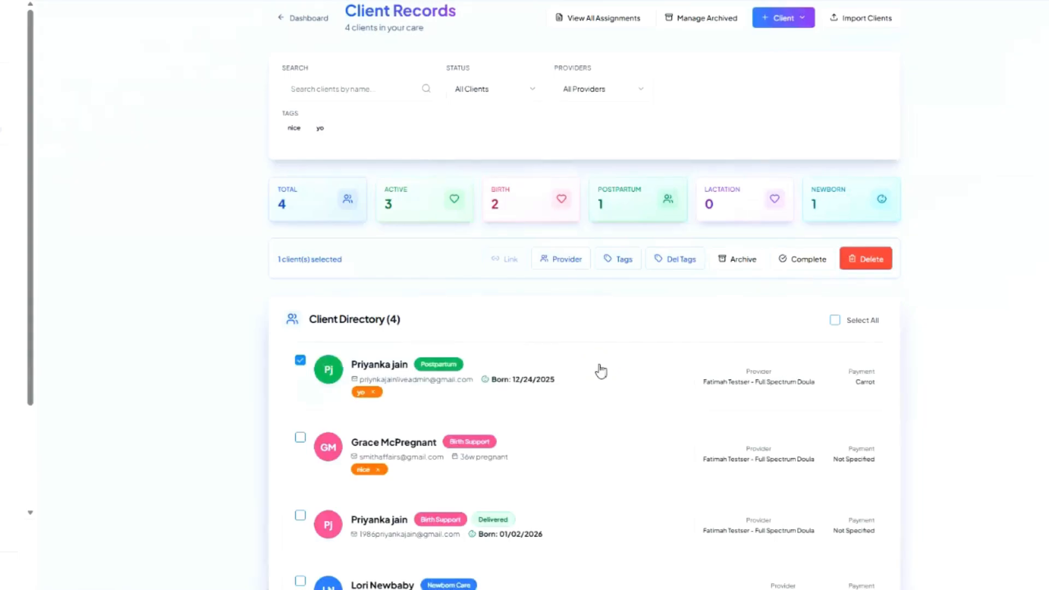
click(300, 360)
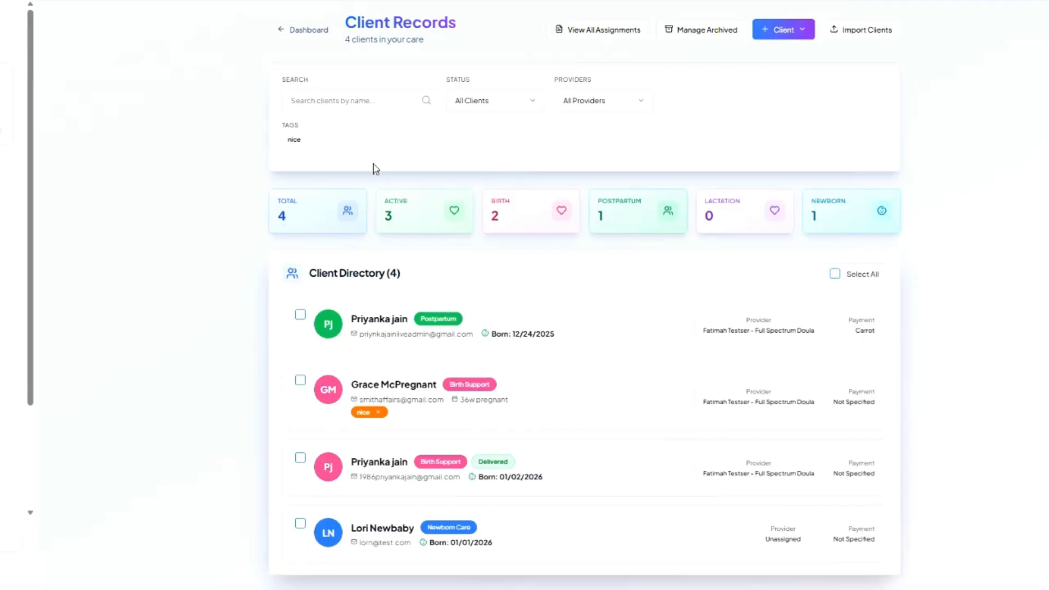
Check the status and provider filters, and filter the directory by the "nice" tag before clearing that tag filter
click(493, 112)
click(494, 113)
click(596, 103)
click(596, 103)
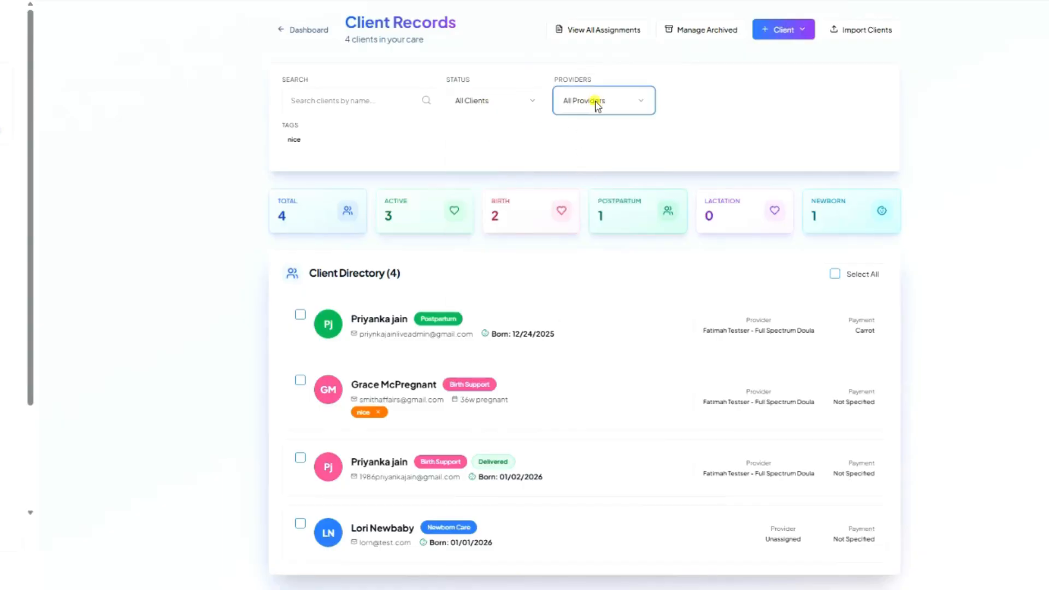
click(528, 107)
click(529, 111)
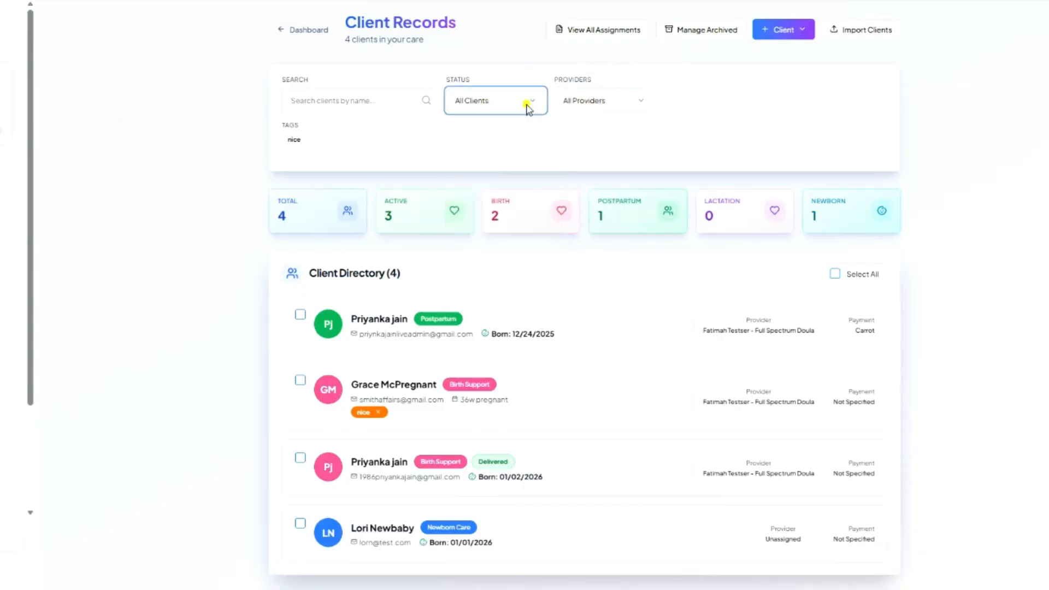
click(294, 146)
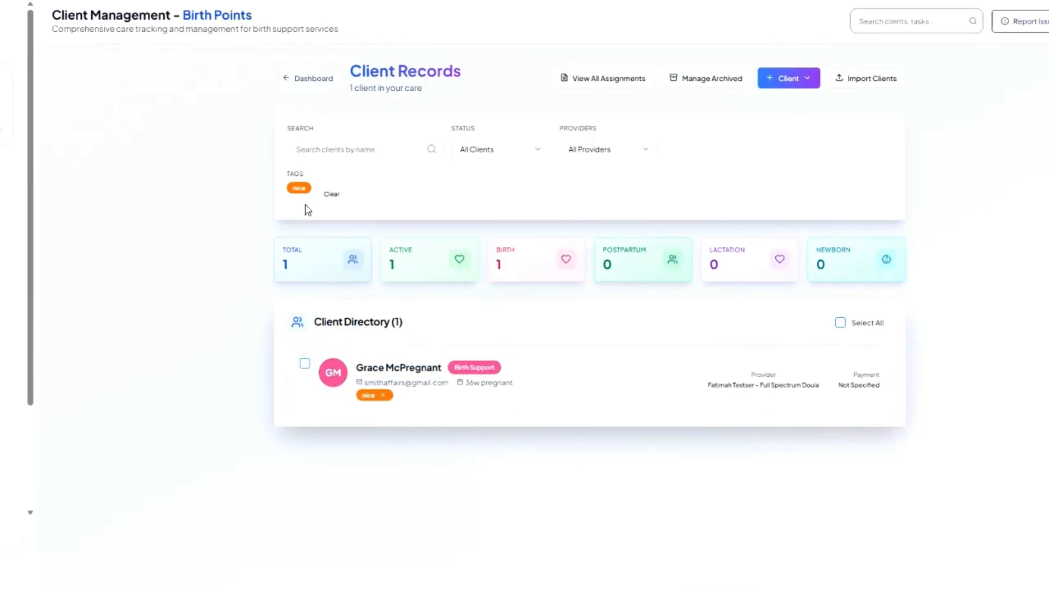
click(334, 198)
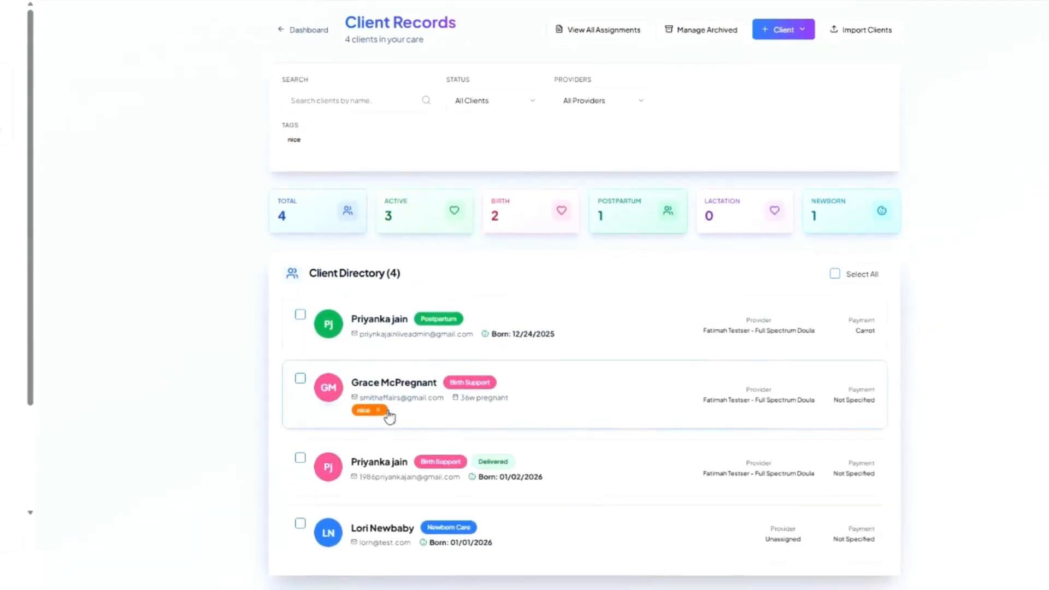
Open the Postpartum client's record and review its overview, from contact information to services and products
click(603, 346)
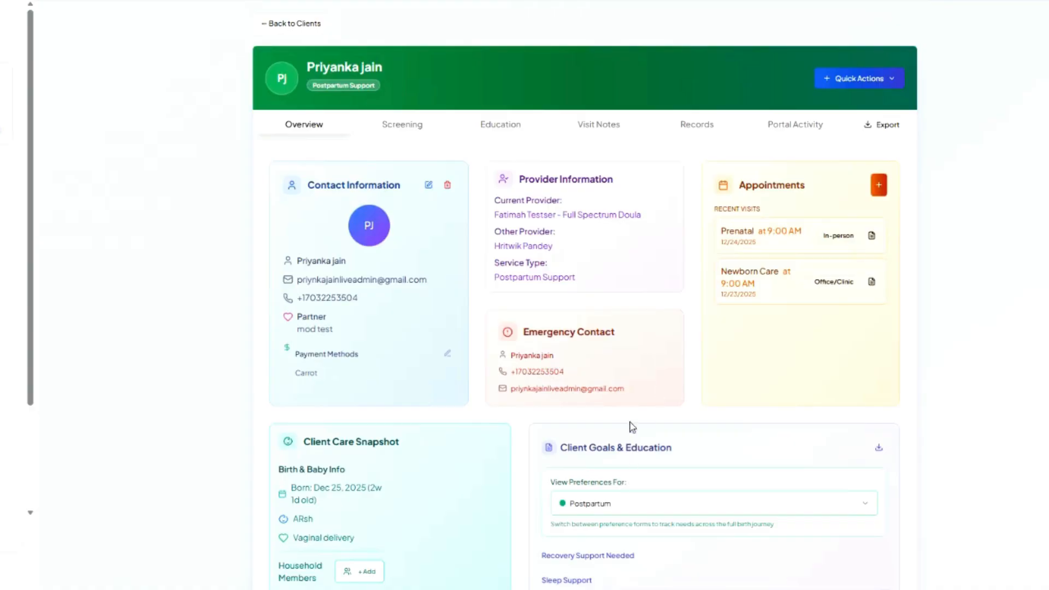
scroll(575, 469, down, 5)
scroll(575, 468, down, 2)
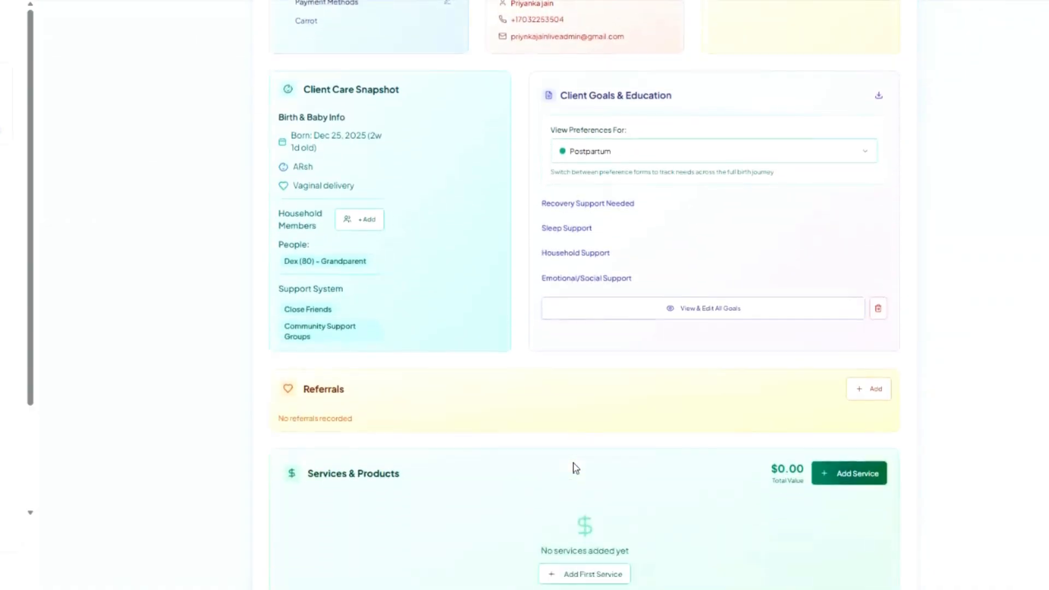
scroll(574, 469, up, 8)
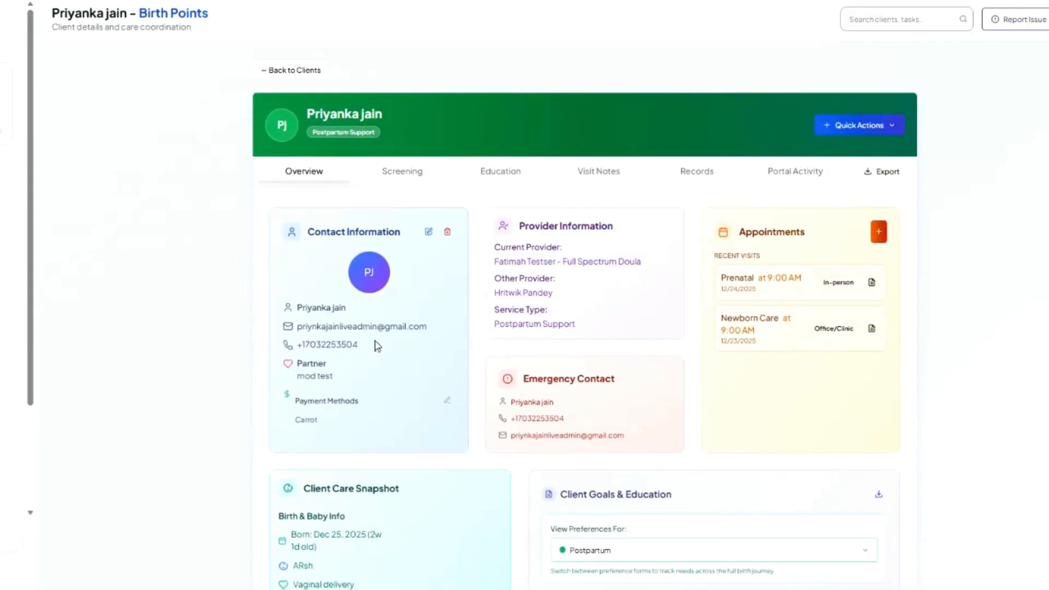
scroll(377, 346, down, 6)
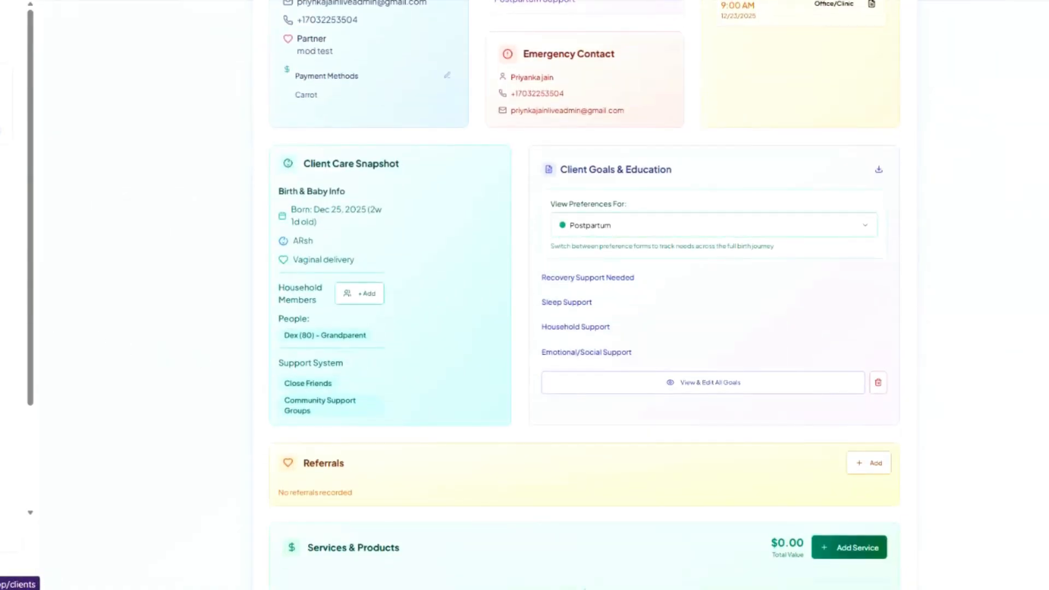
Browse the application's main navigation entries, including reports, portal management and settings
scroll(8, 306, down, 1)
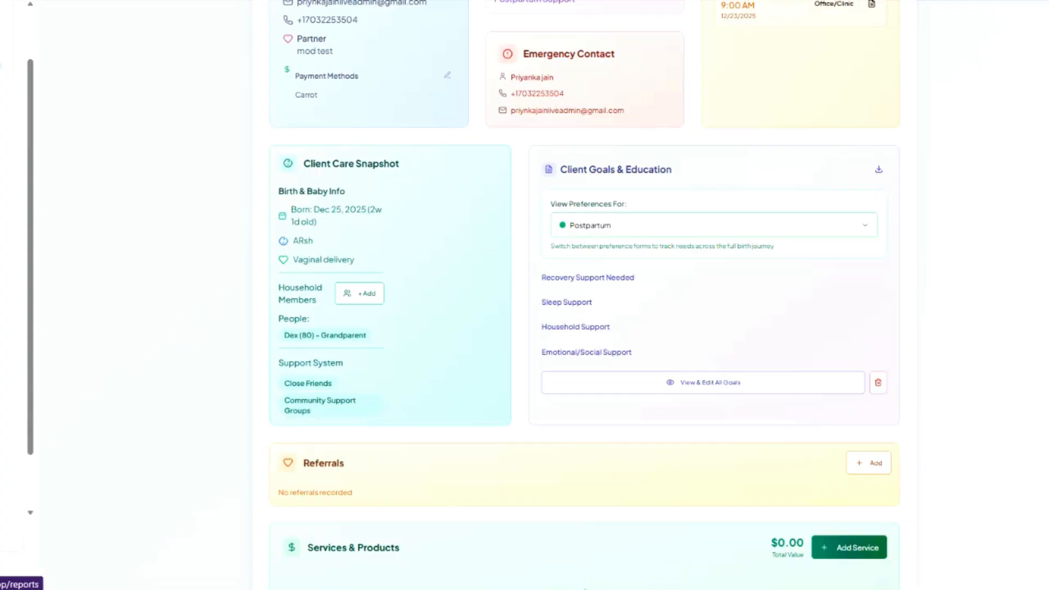
scroll(125, 295, down, 3)
scroll(126, 295, up, 6)
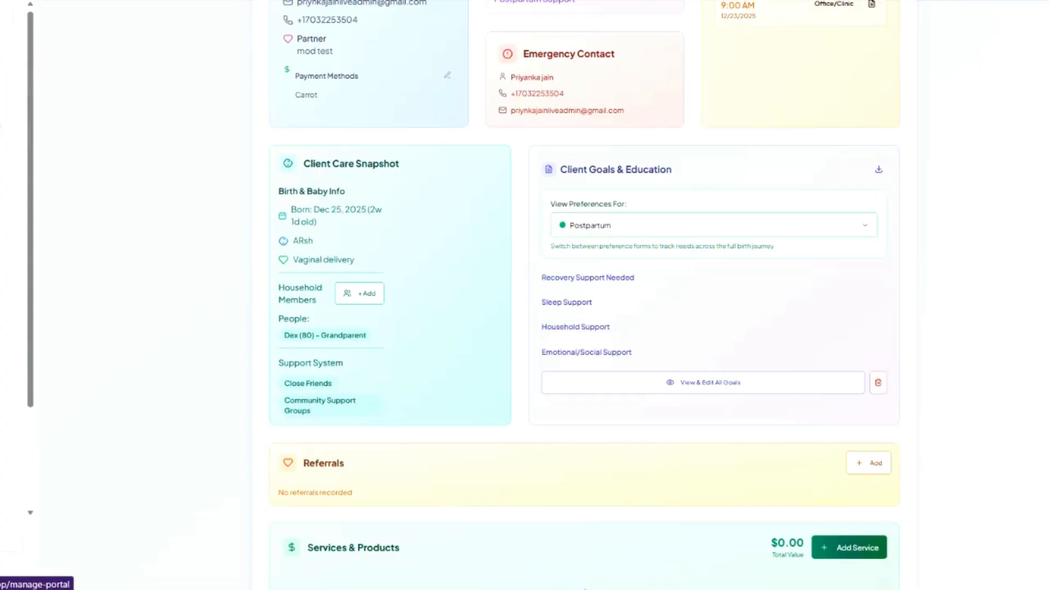
scroll(125, 295, down, 6)
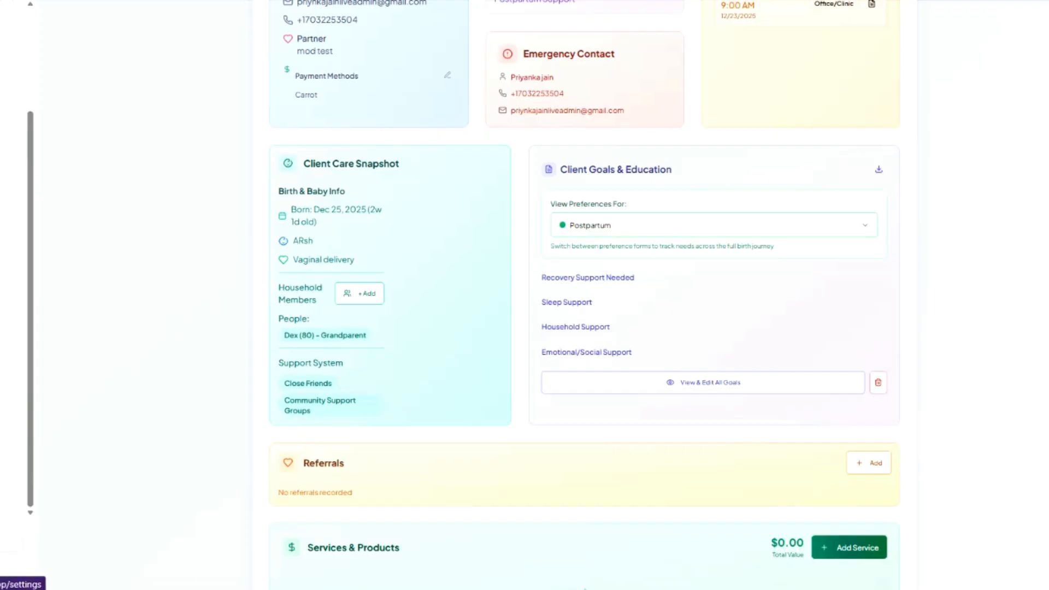
Examine the client record's contact, provider and appointment details, care snapshot, goals, referrals and services sections
scroll(707, 388, up, 6)
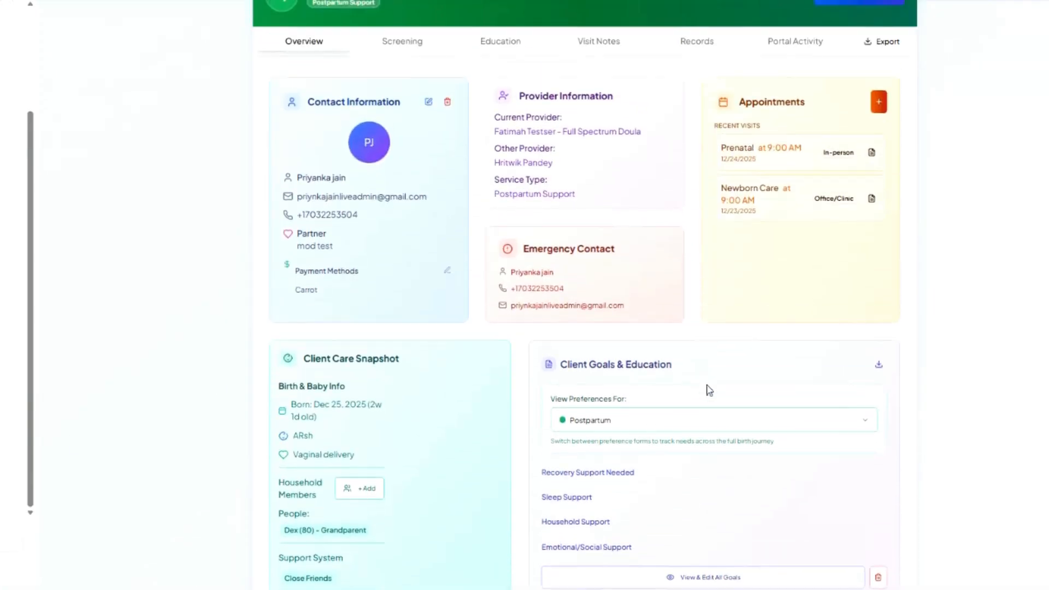
scroll(464, 356, down, 6)
scroll(509, 377, down, 3)
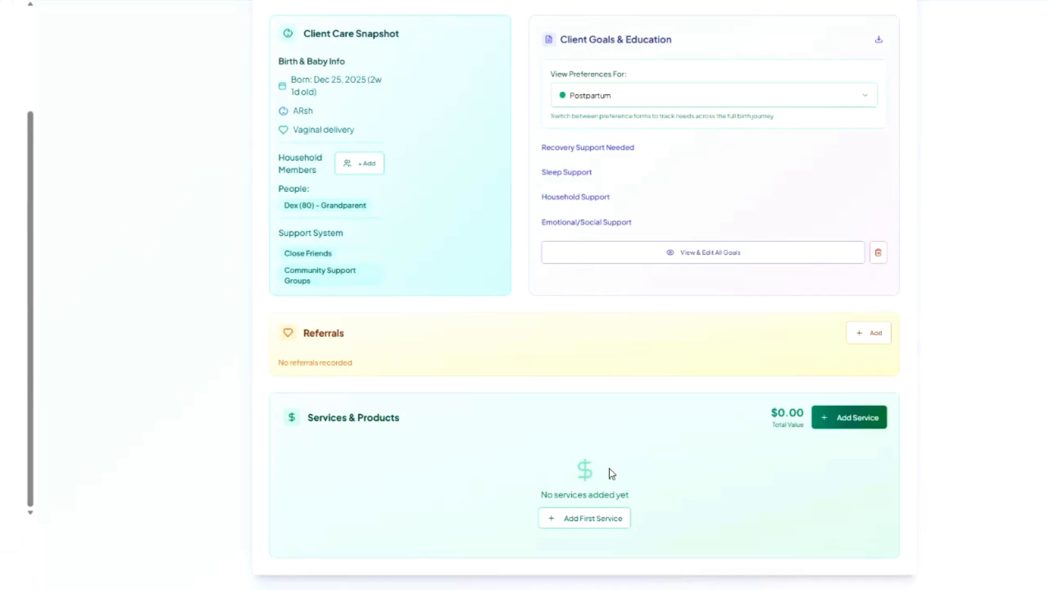
scroll(612, 474, up, 1)
scroll(608, 473, down, 1)
scroll(547, 461, up, 1)
scroll(436, 510, up, 4)
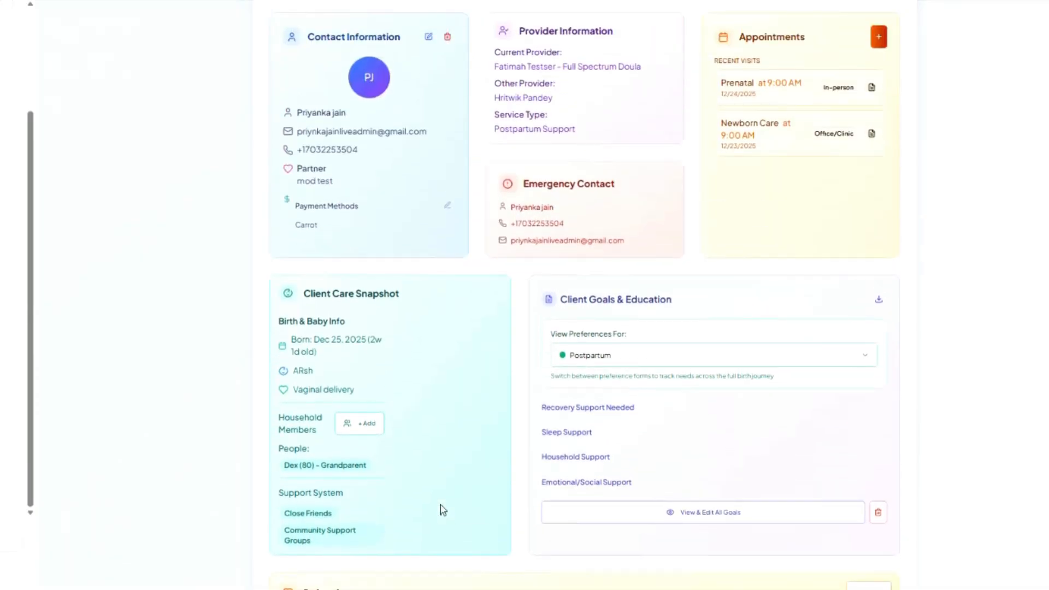
scroll(390, 551, down, 4)
scroll(399, 519, down, 1)
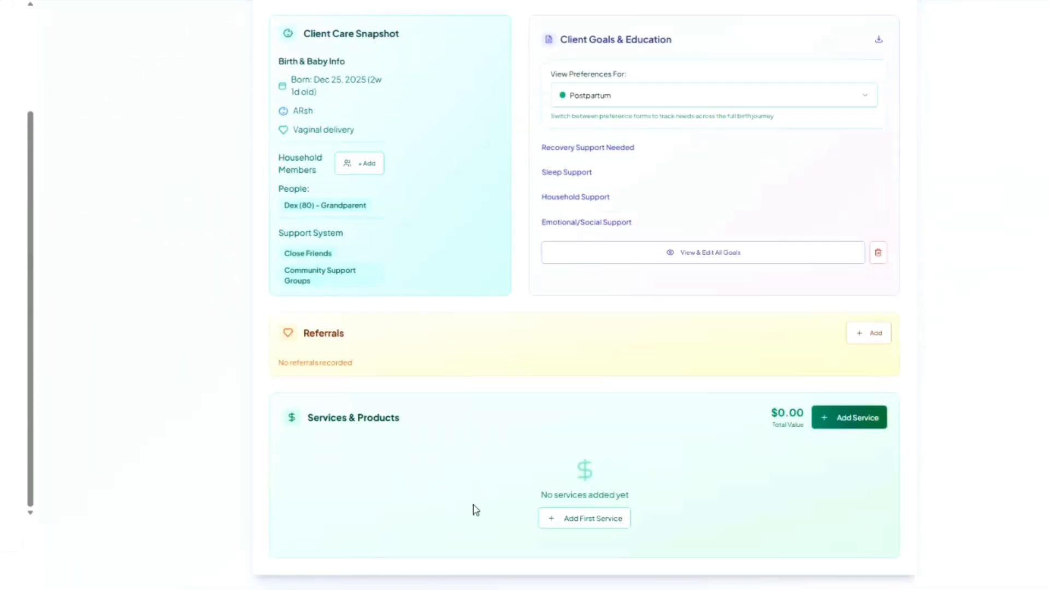
Add Medicaid to the client's accepted payment methods and save the changes
scroll(475, 508, up, 5)
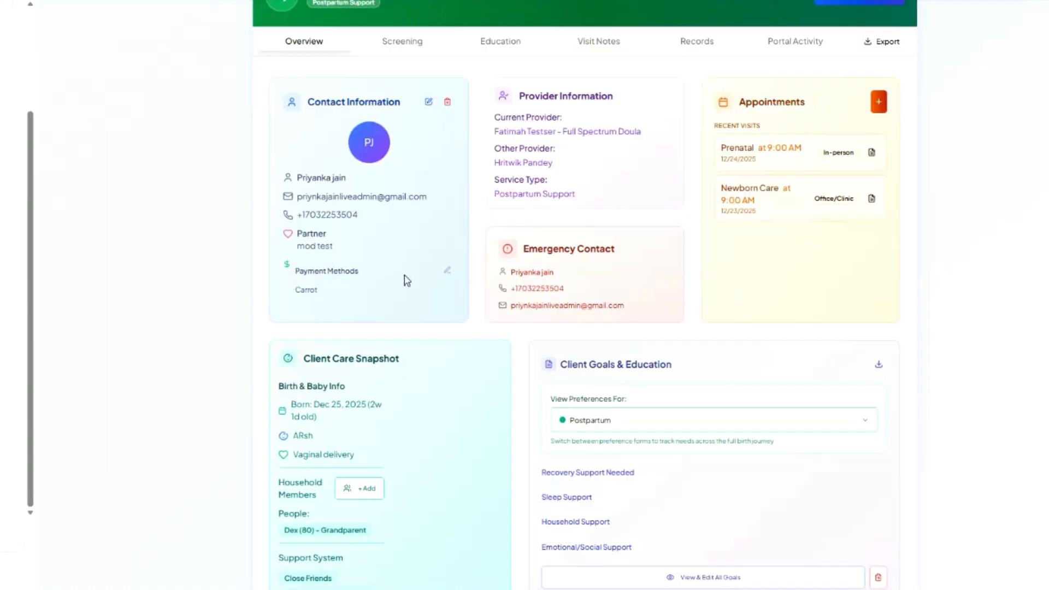
click(448, 270)
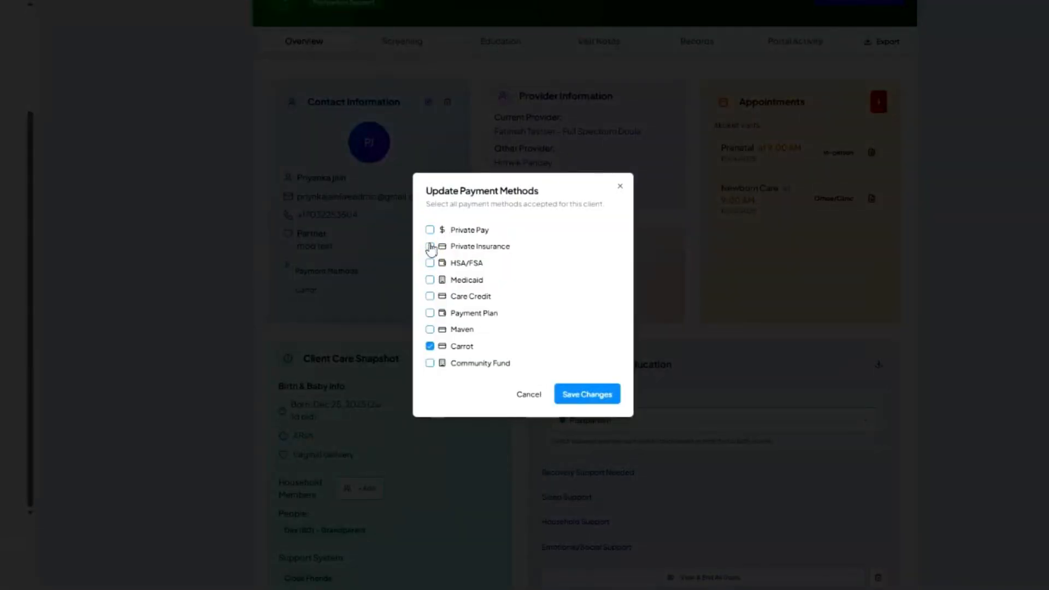
click(431, 280)
click(570, 394)
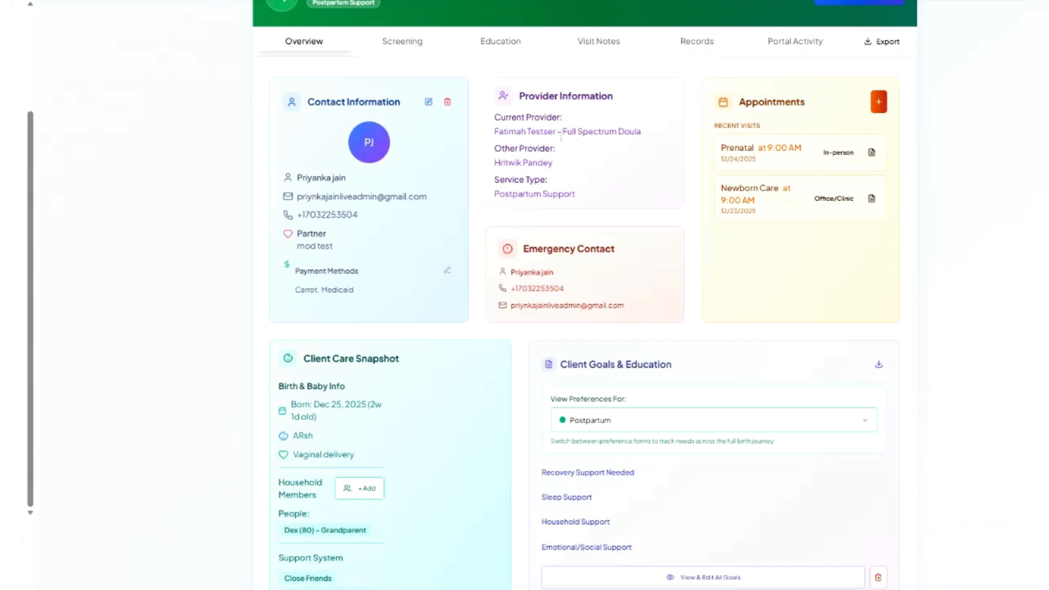
scroll(541, 158, up, 1)
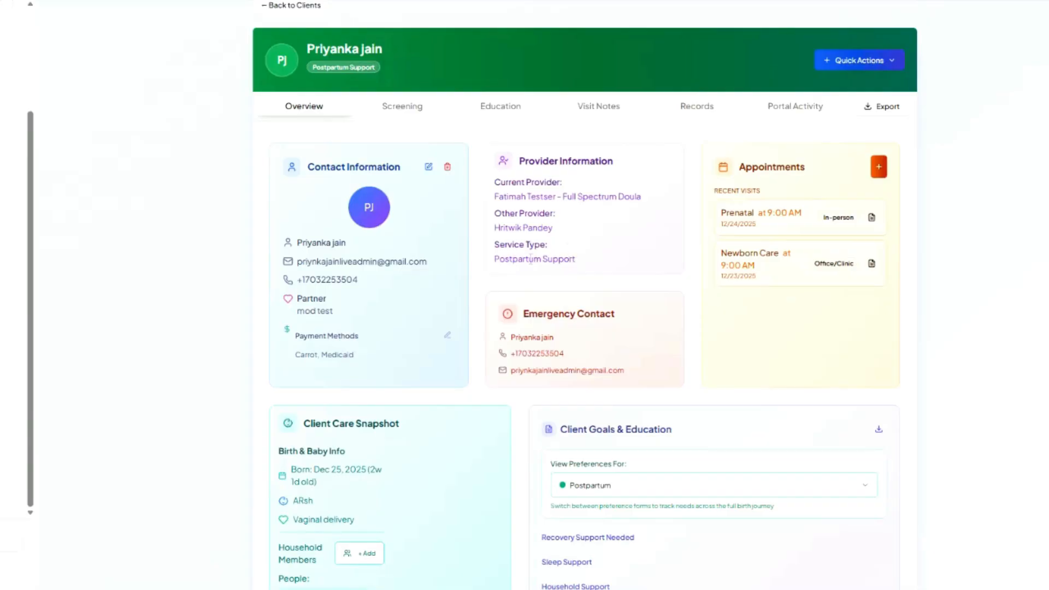
Review the client's overview cards, from contact, provider and appointment details to the care snapshot, referrals and services
scroll(559, 353, down, 1)
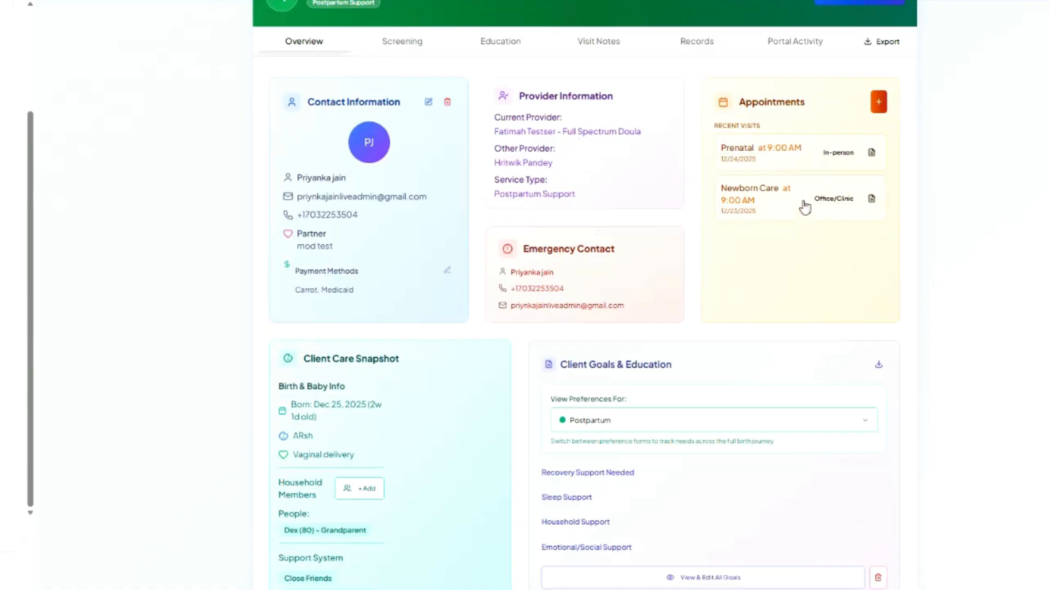
scroll(747, 290, up, 1)
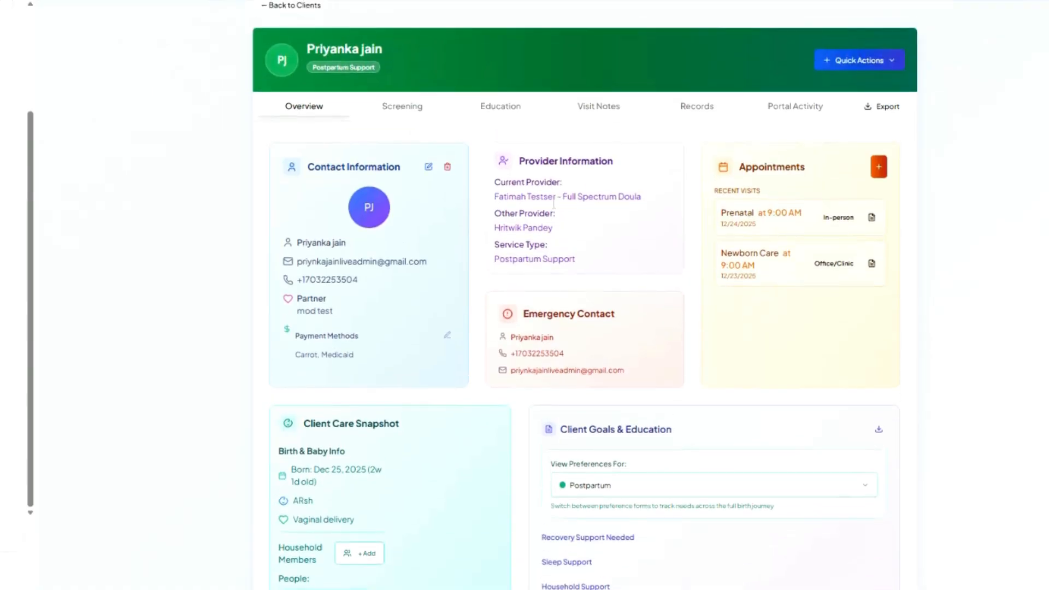
scroll(382, 369, down, 4)
scroll(748, 508, down, 3)
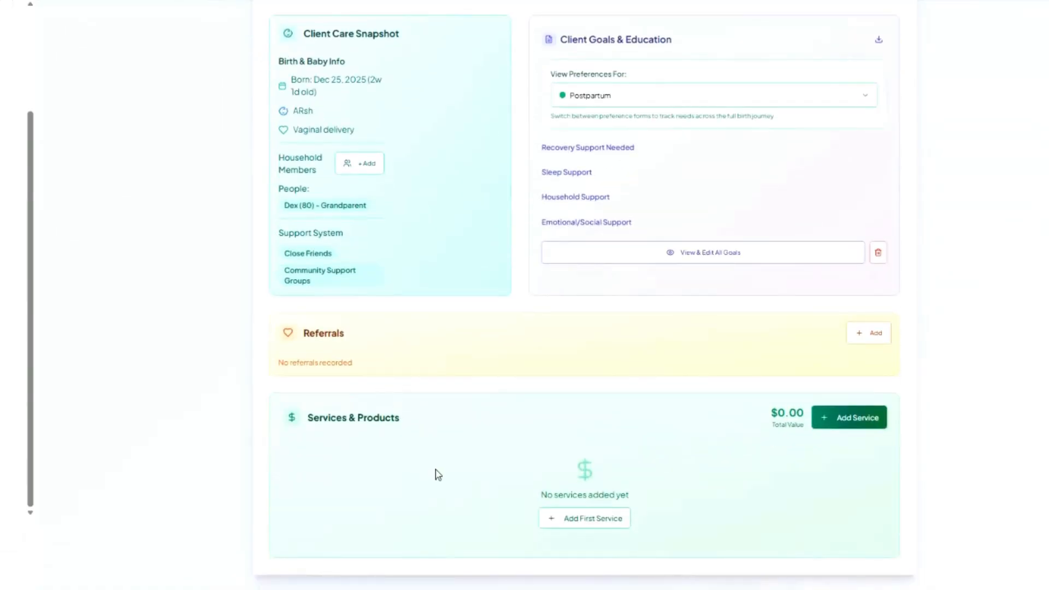
scroll(434, 473, up, 5)
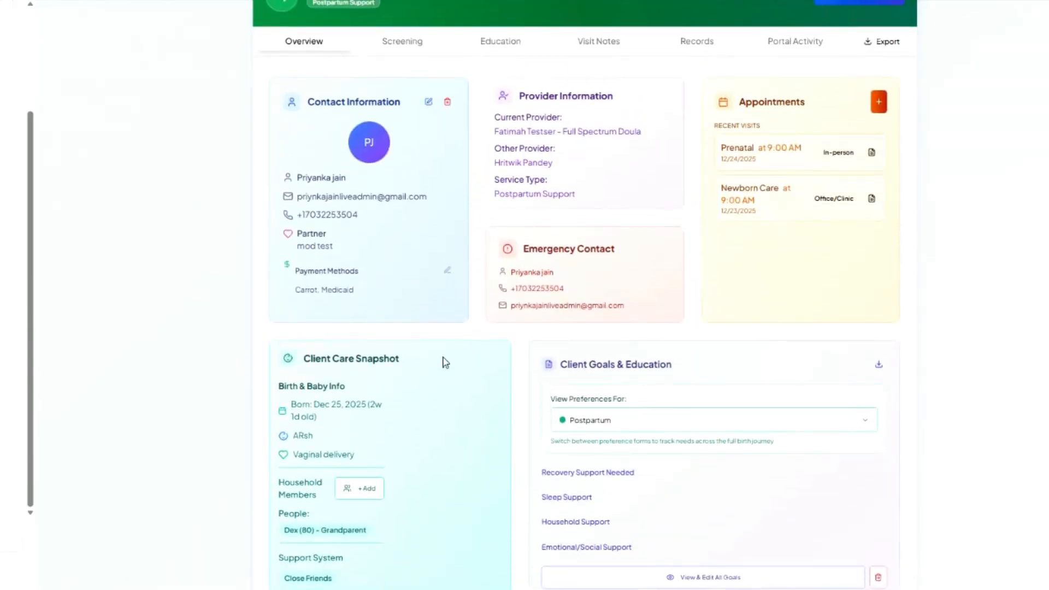
scroll(389, 419, down, 2)
scroll(377, 314, down, 1)
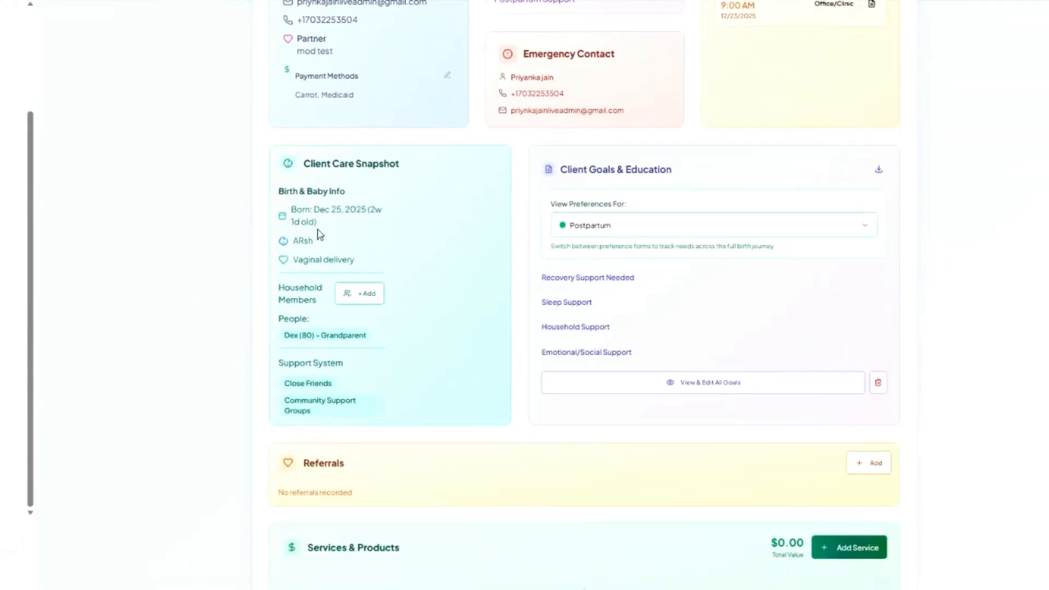
scroll(320, 236, up, 3)
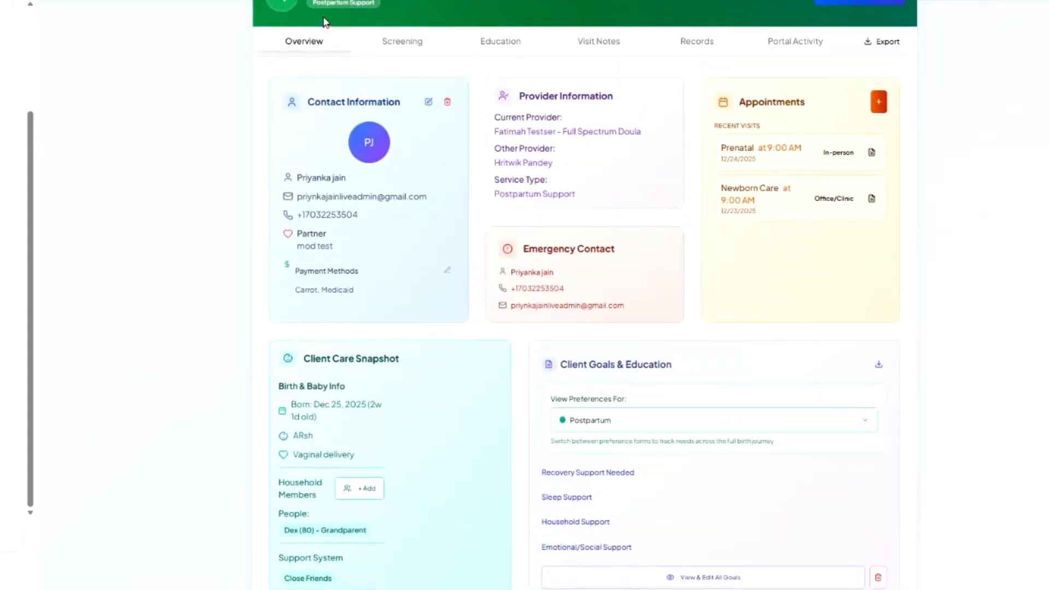
View the form for adding household members in the Client Care Snapshot, and close it without adding anyone
scroll(382, 282, down, 3)
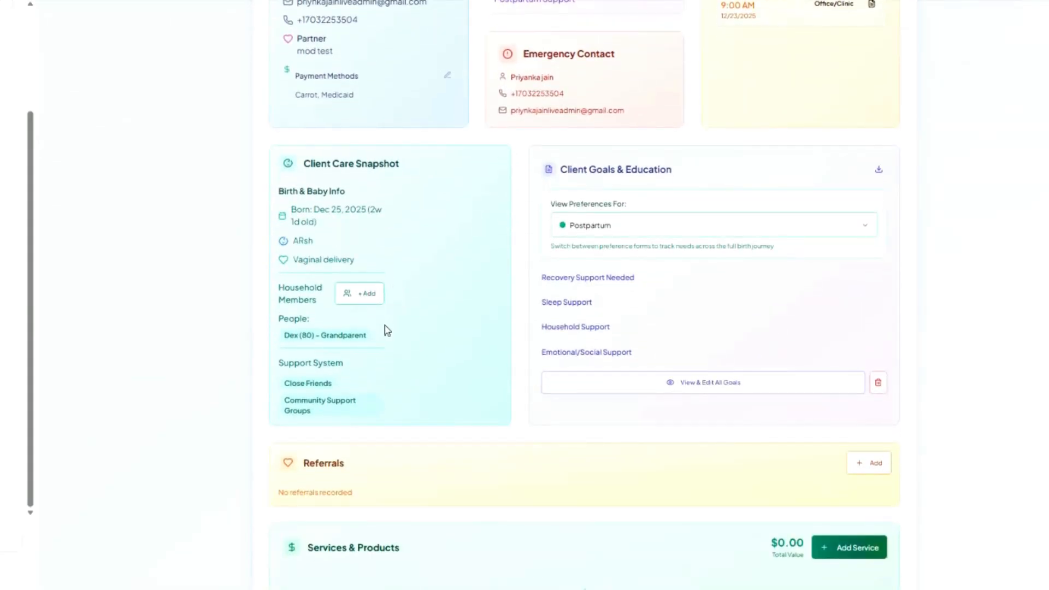
click(366, 298)
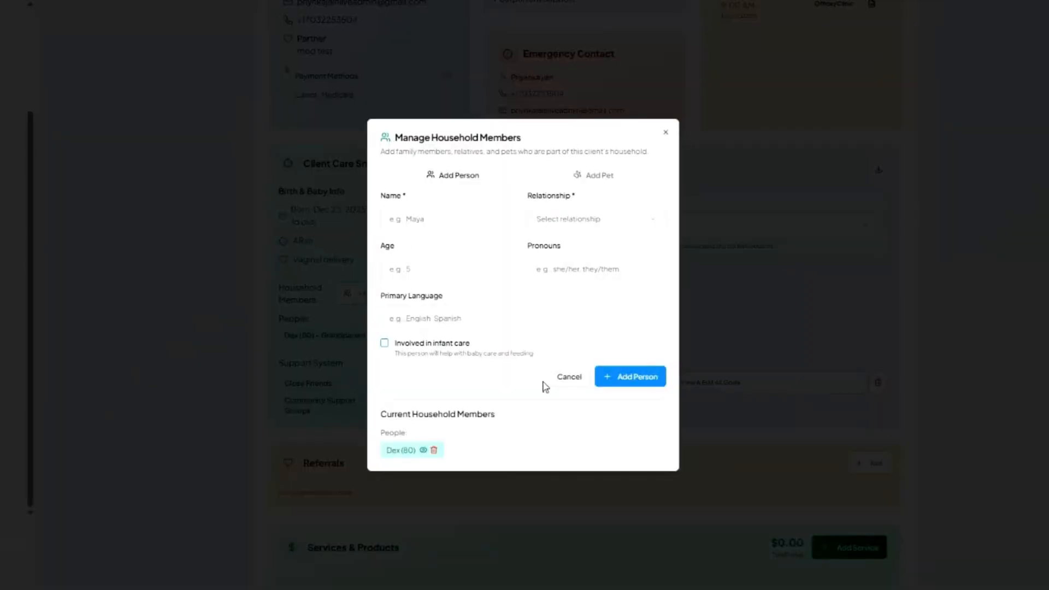
click(665, 136)
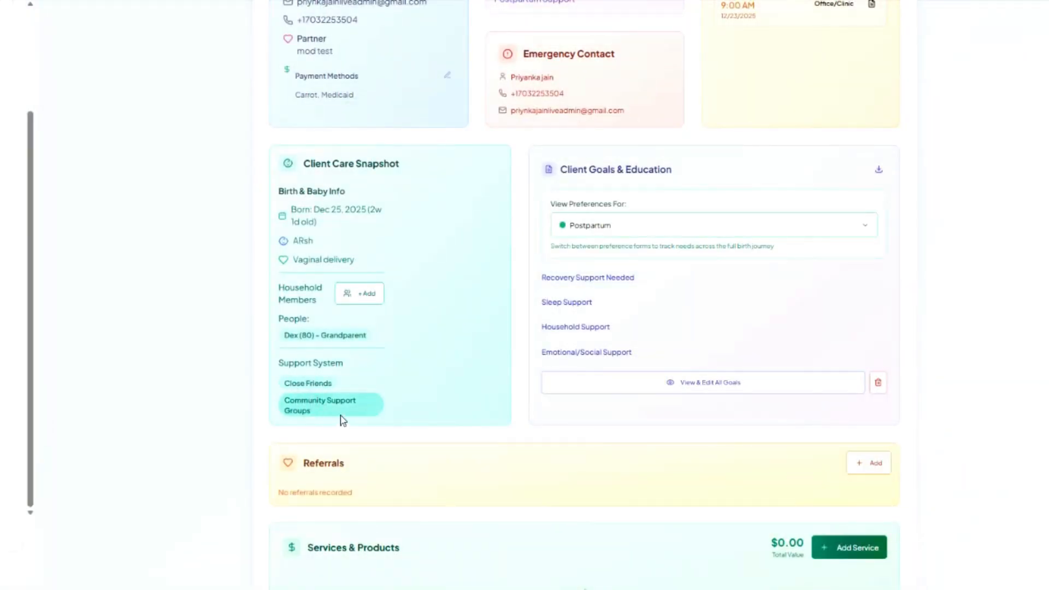
Open the client's contact information for editing, review its support system, payment, baby and medical sections, and update the client
scroll(343, 421, up, 4)
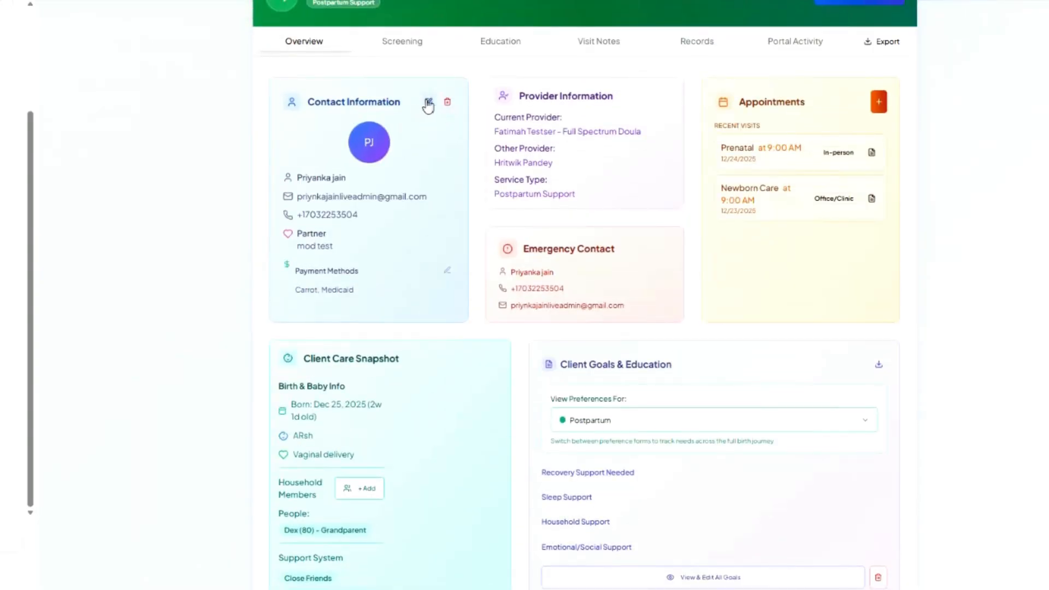
scroll(377, 416, down, 4)
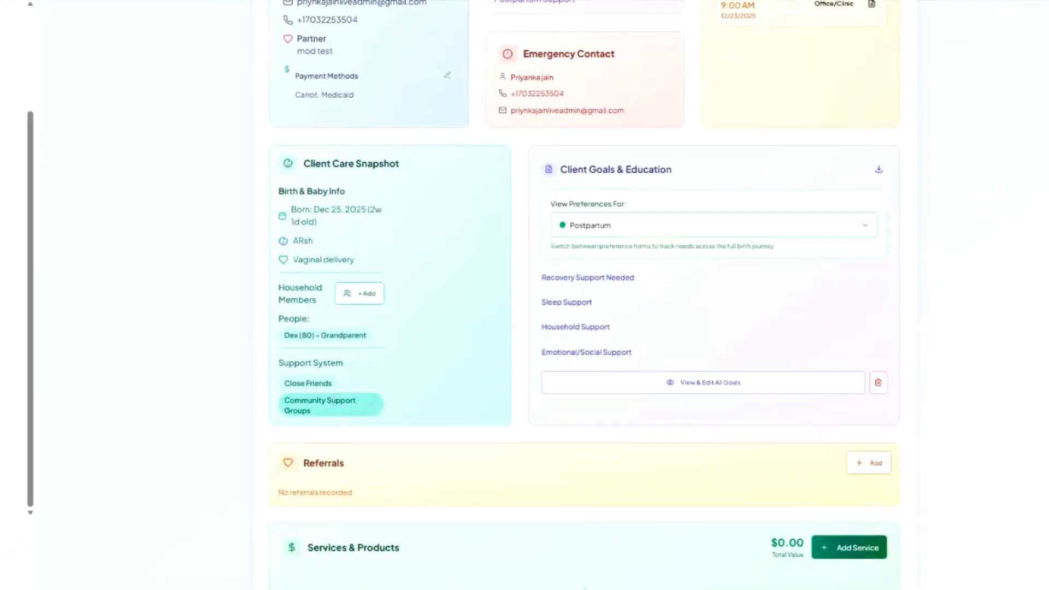
scroll(342, 391, up, 4)
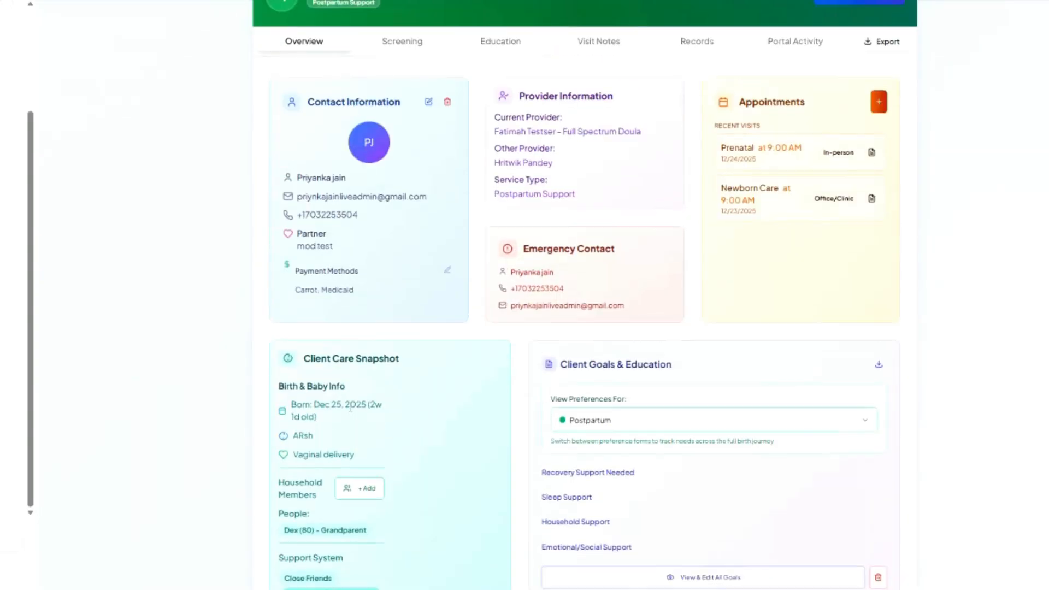
click(430, 103)
scroll(431, 487, down, 12)
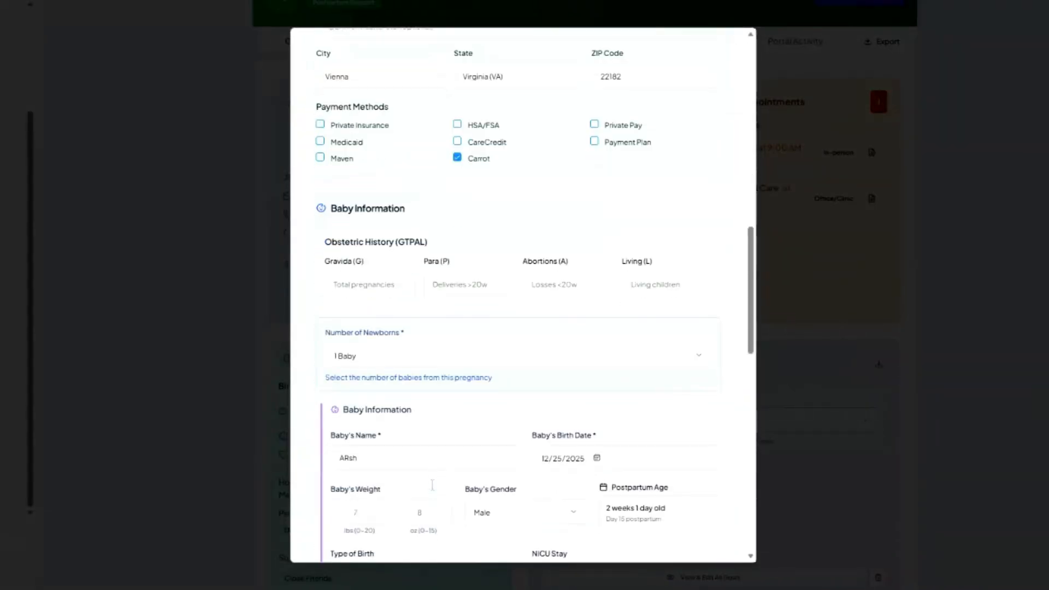
scroll(432, 485, down, 10)
scroll(433, 490, up, 8)
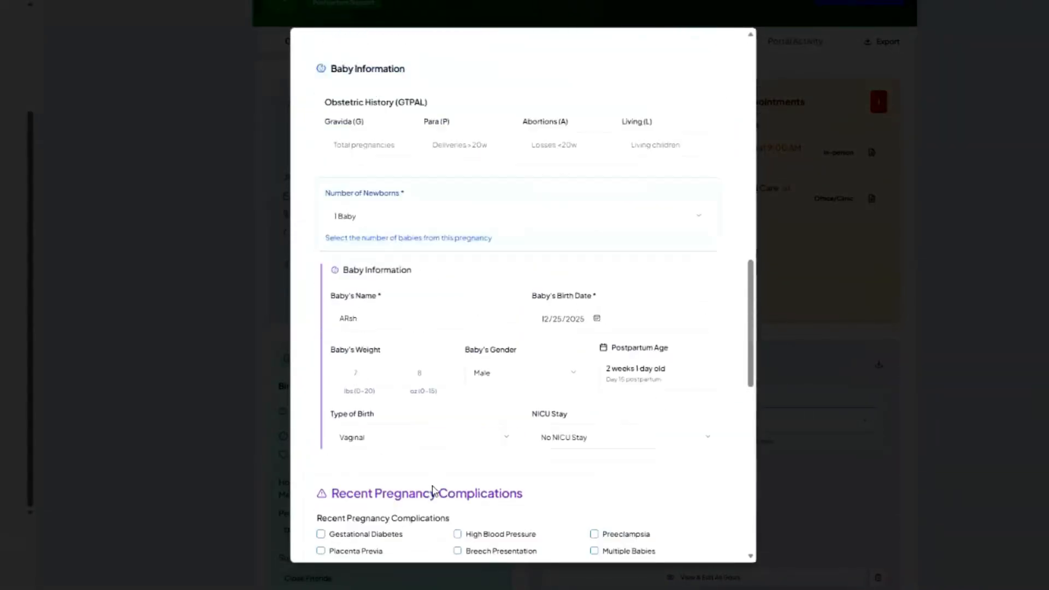
scroll(432, 489, up, 10)
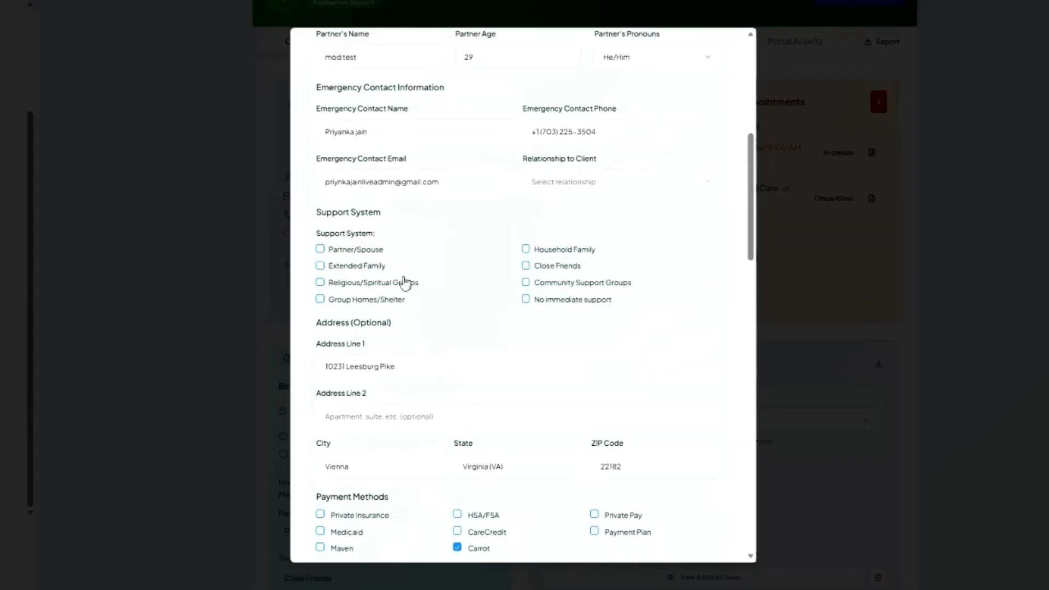
scroll(695, 467, down, 3)
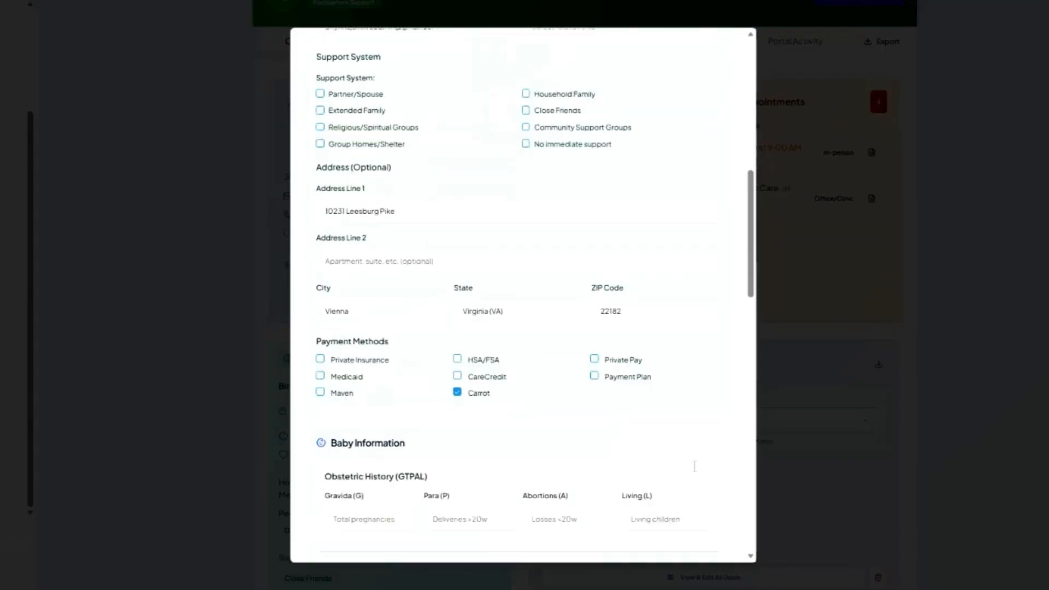
scroll(695, 466, down, 20)
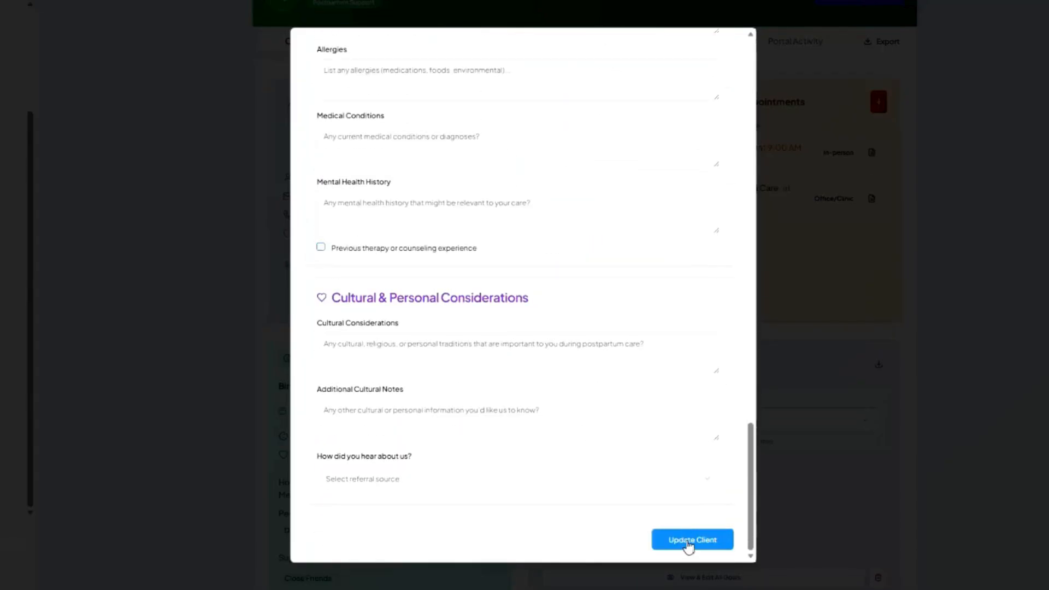
click(689, 541)
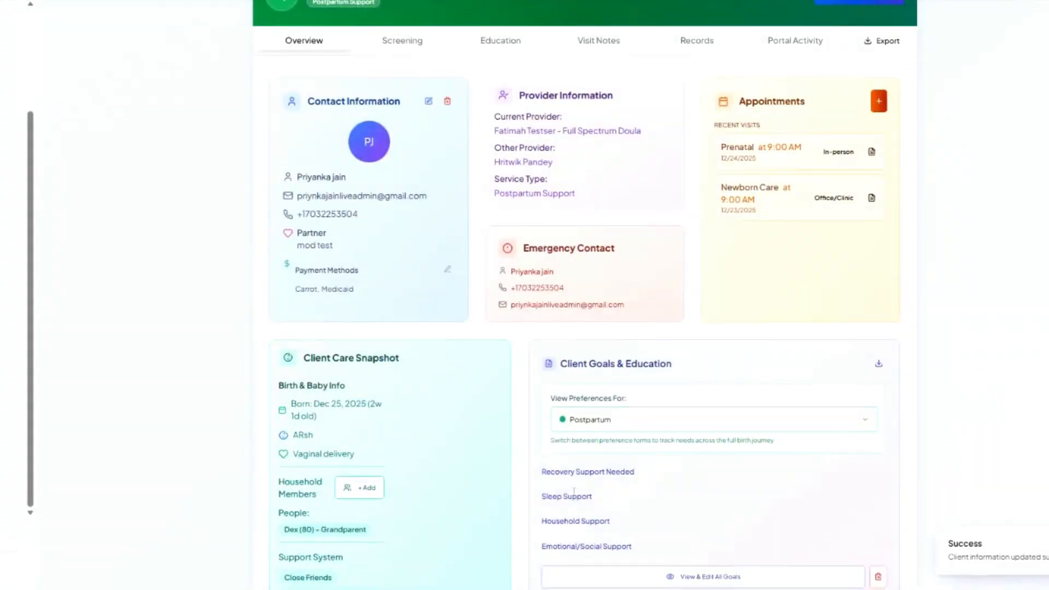
Switch the Client Goals & Education preferences to Birth Support, to Lactation and back to Postpartum, reviewing the available forms
scroll(574, 492, down, 4)
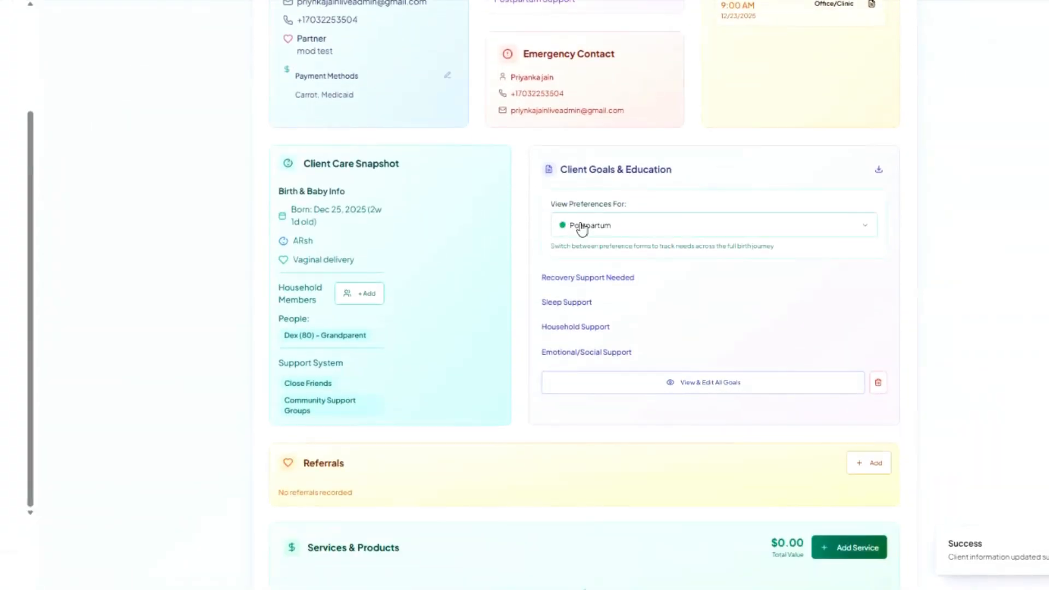
scroll(536, 311, up, 3)
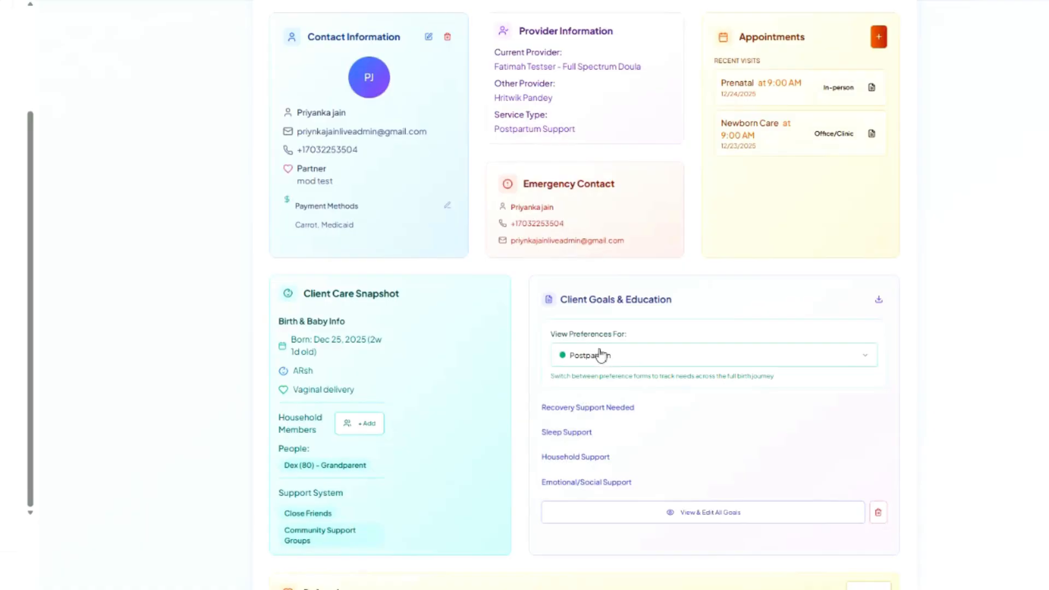
scroll(601, 370, up, 4)
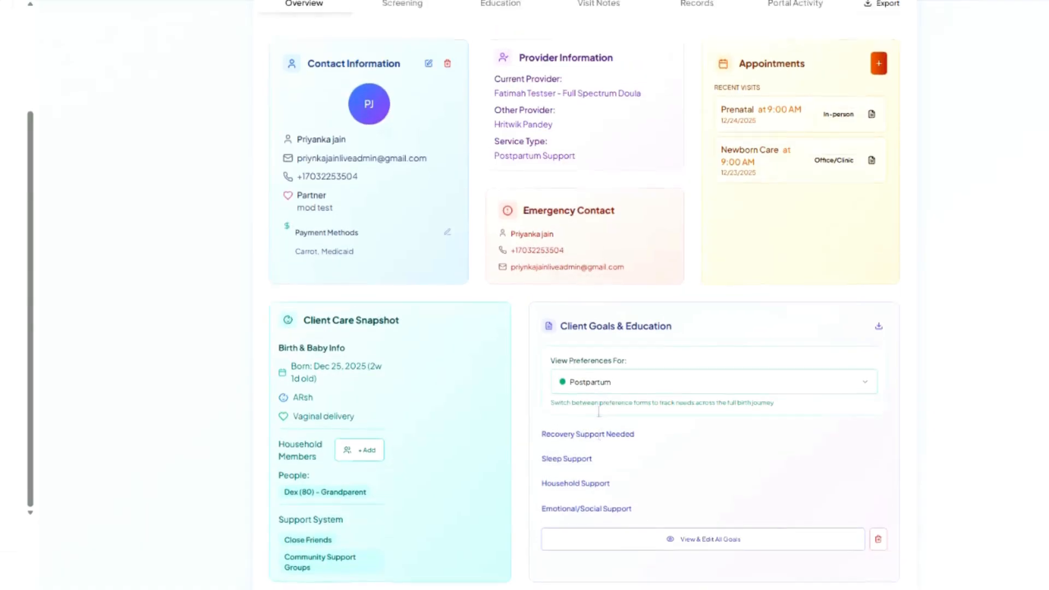
scroll(674, 464, down, 5)
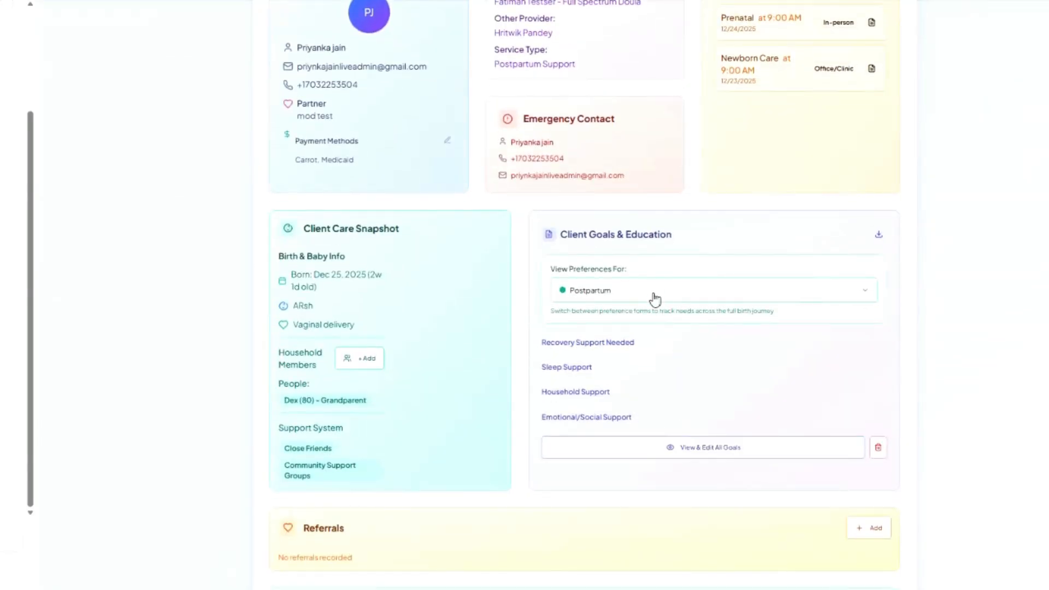
click(654, 295)
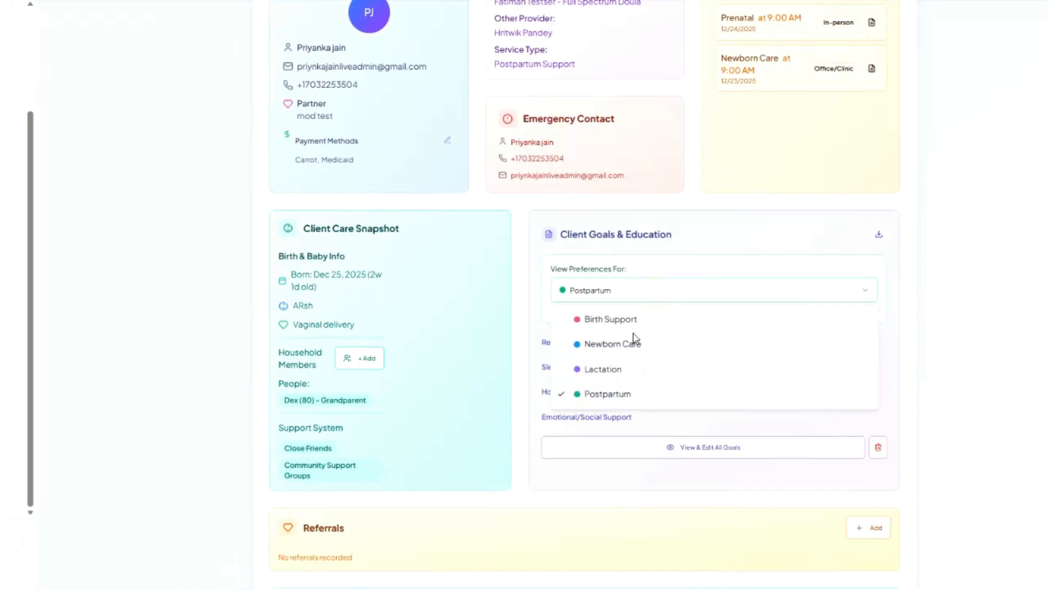
click(634, 320)
click(648, 297)
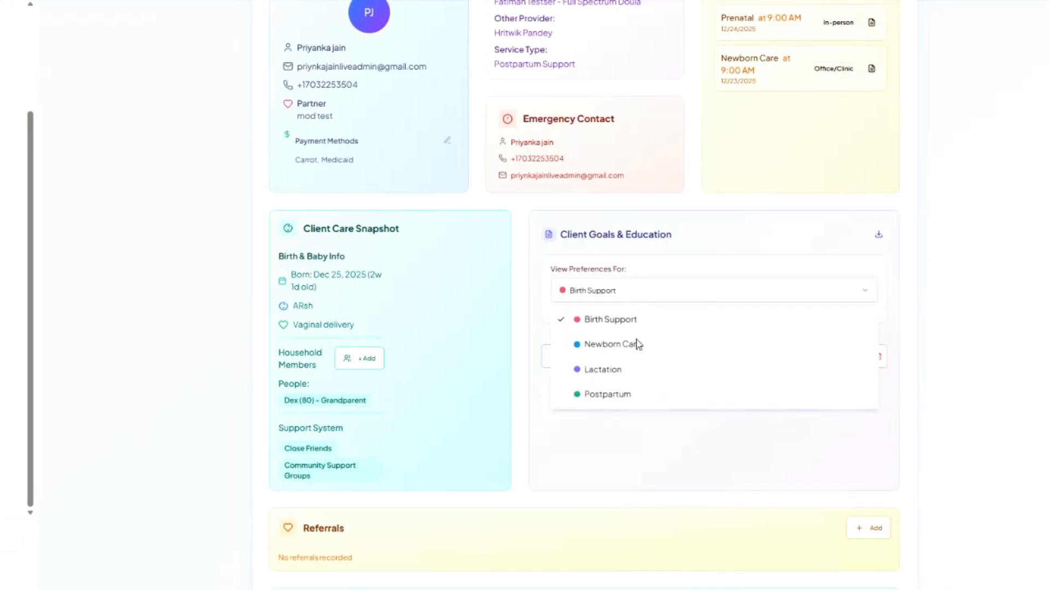
click(632, 377)
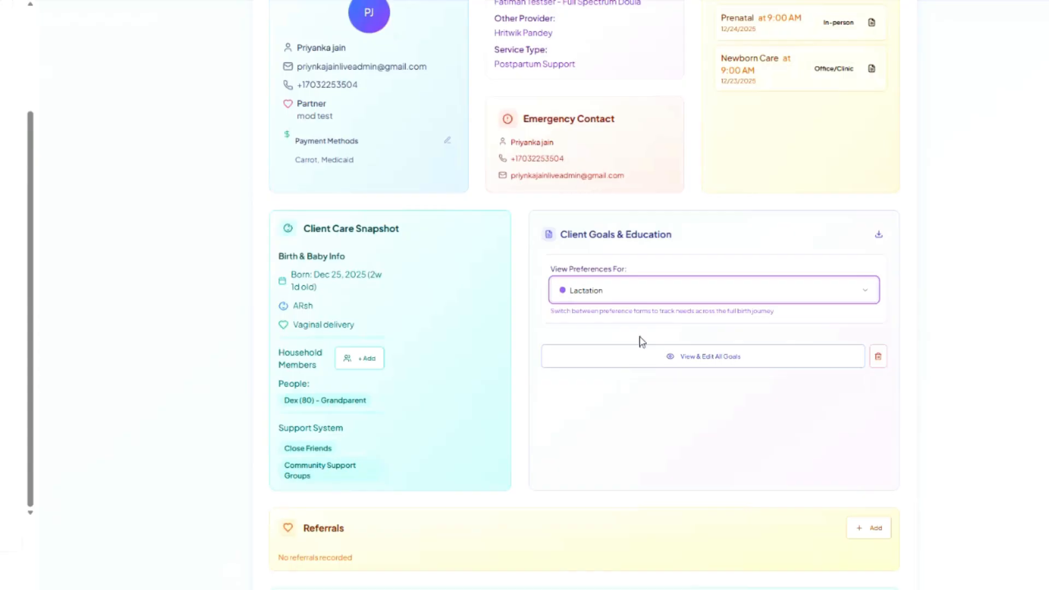
click(646, 299)
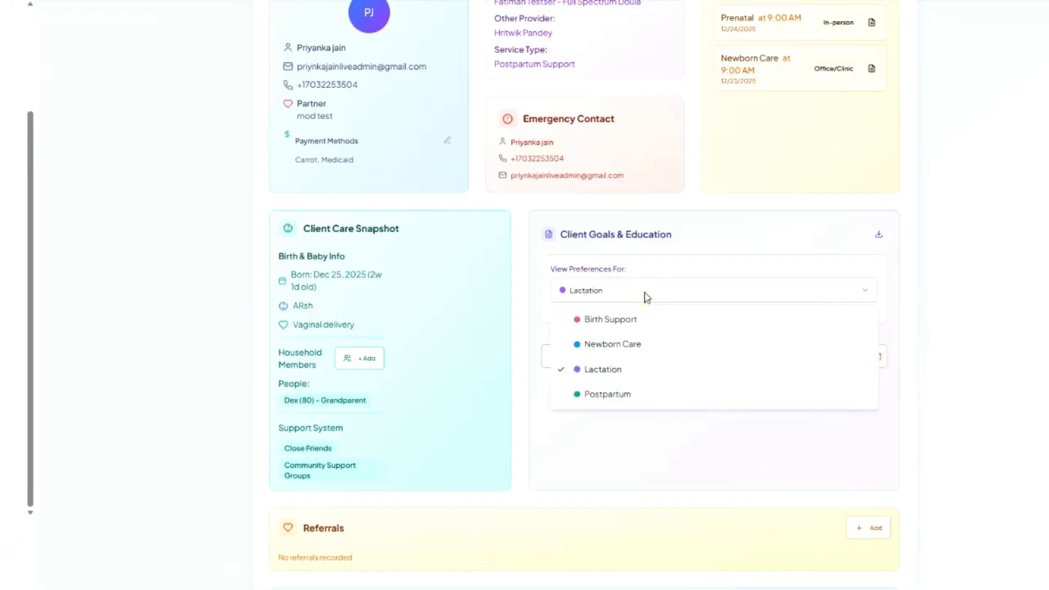
click(653, 394)
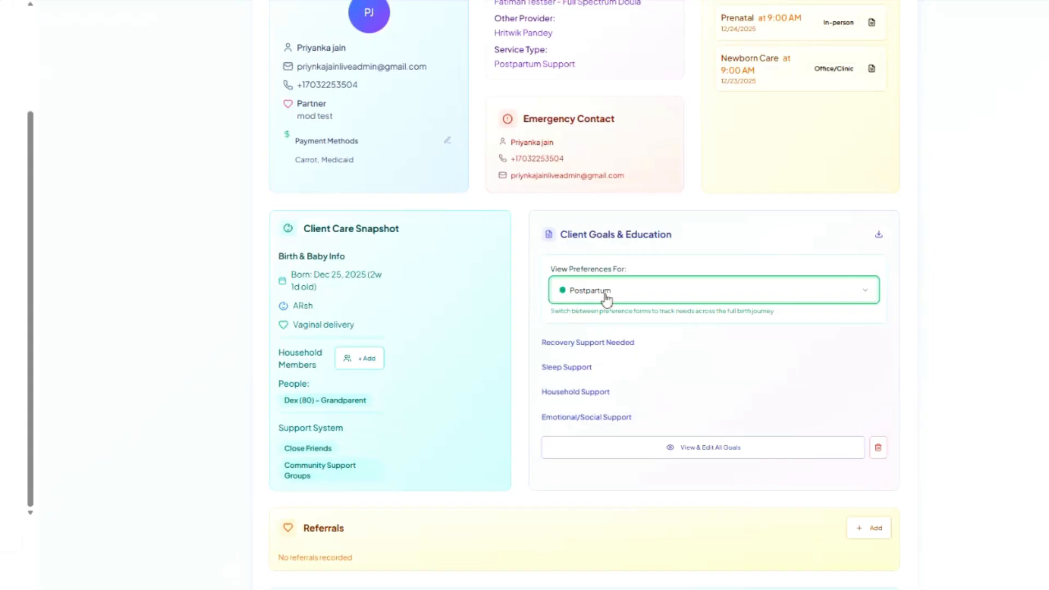
click(629, 300)
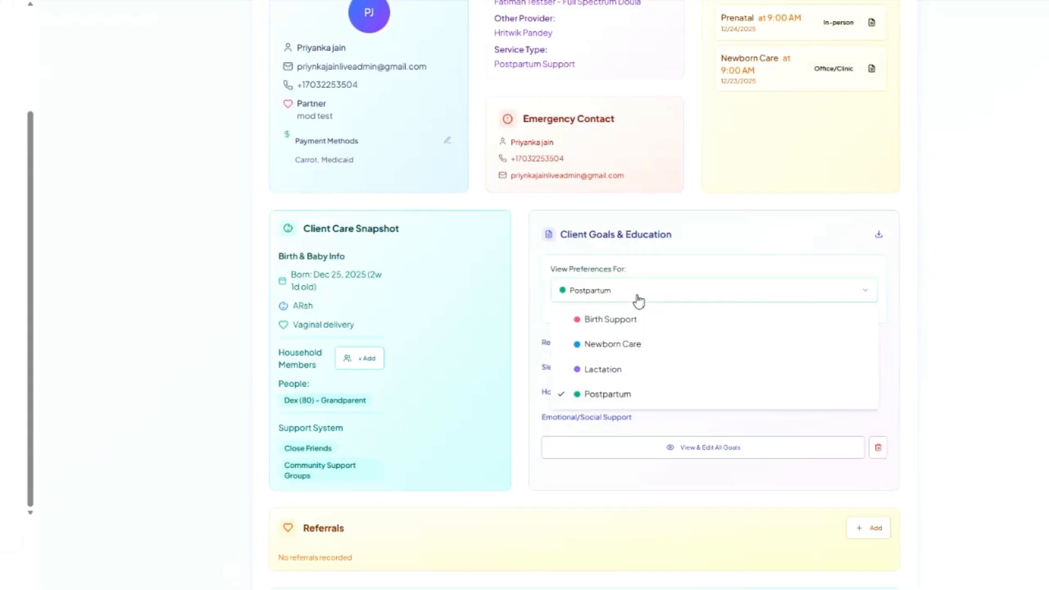
click(639, 301)
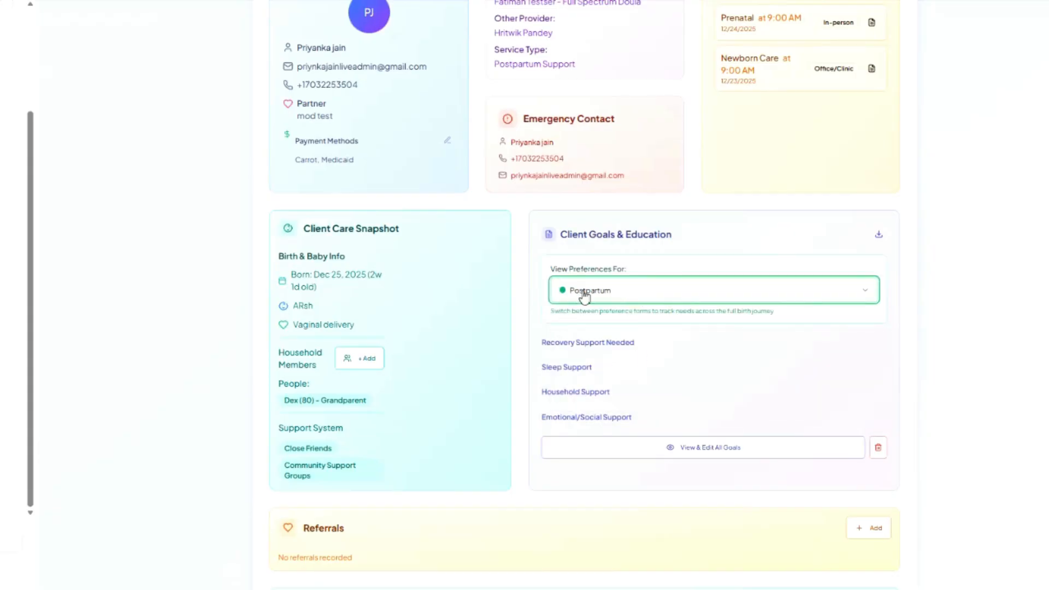
Open all goals for Postpartum, examine the support preference options and additional needs field, and close the form without saving
click(678, 455)
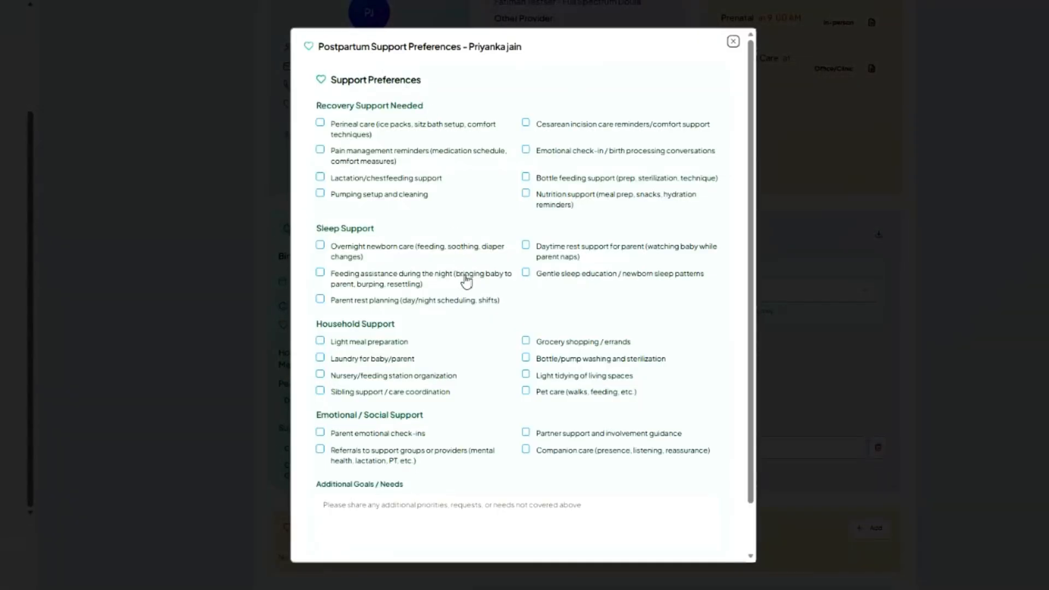
scroll(510, 262, down, 2)
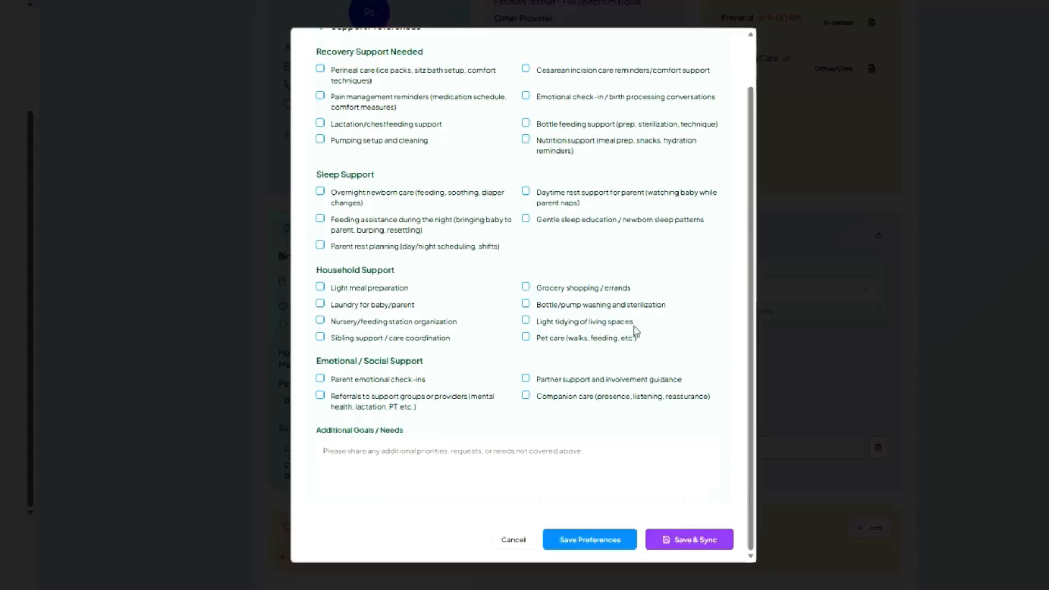
scroll(583, 358, up, 1)
scroll(583, 363, down, 1)
scroll(503, 379, up, 3)
scroll(511, 367, down, 3)
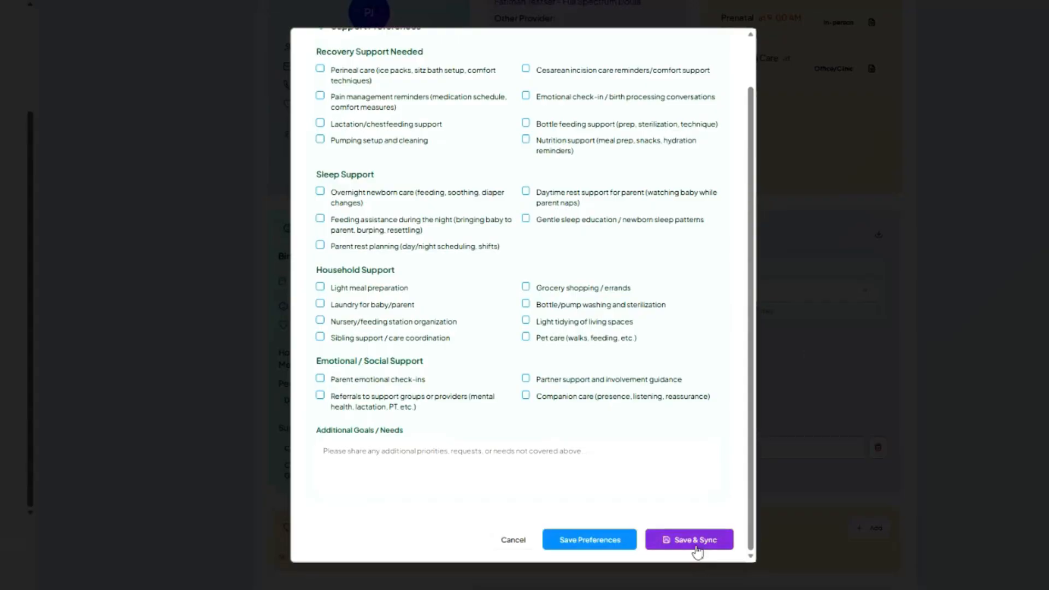
click(809, 402)
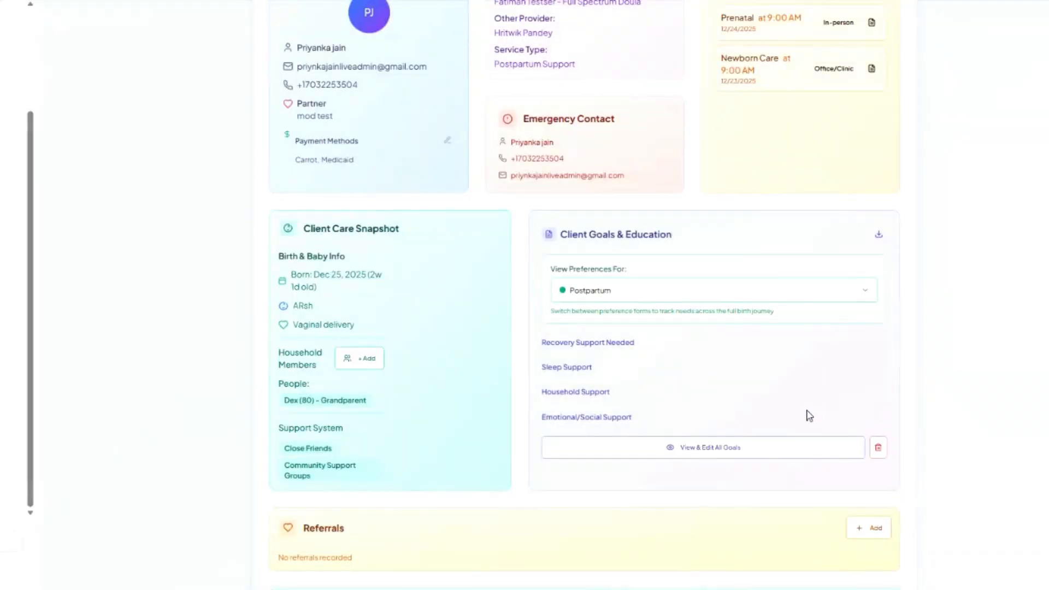
Open a new referral for the client, try the In Progress, Completed and Not Completed statuses to see their fields, and close it without saving
scroll(809, 399, up, 3)
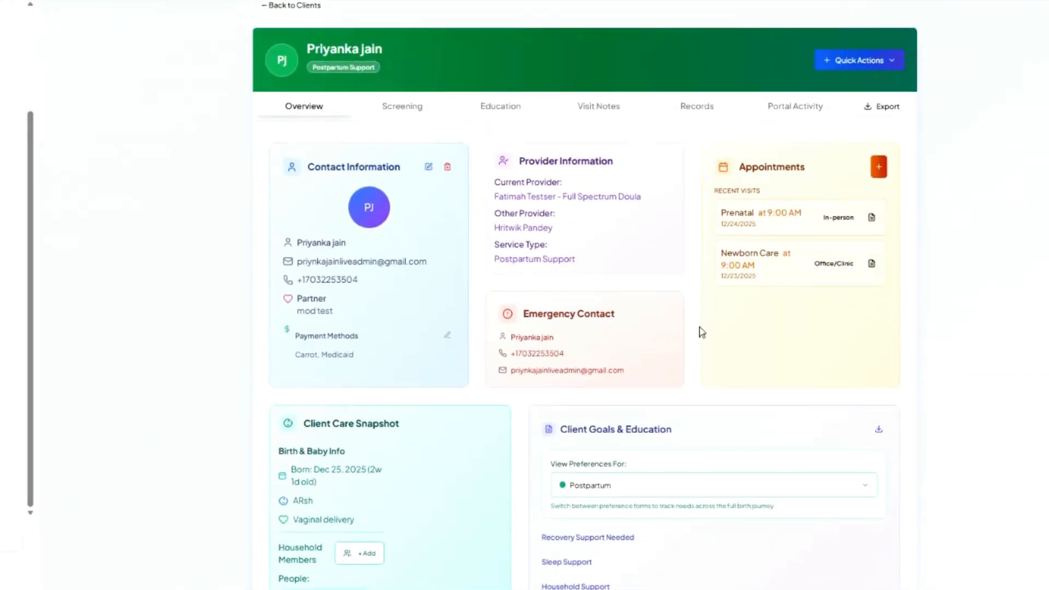
scroll(697, 335, down, 3)
scroll(704, 397, down, 2)
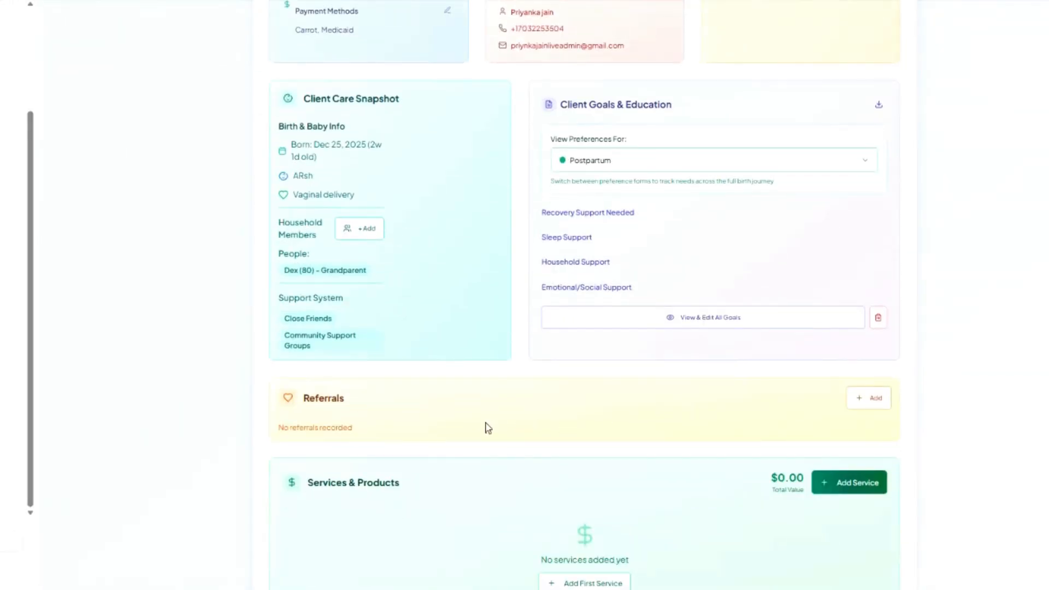
click(869, 398)
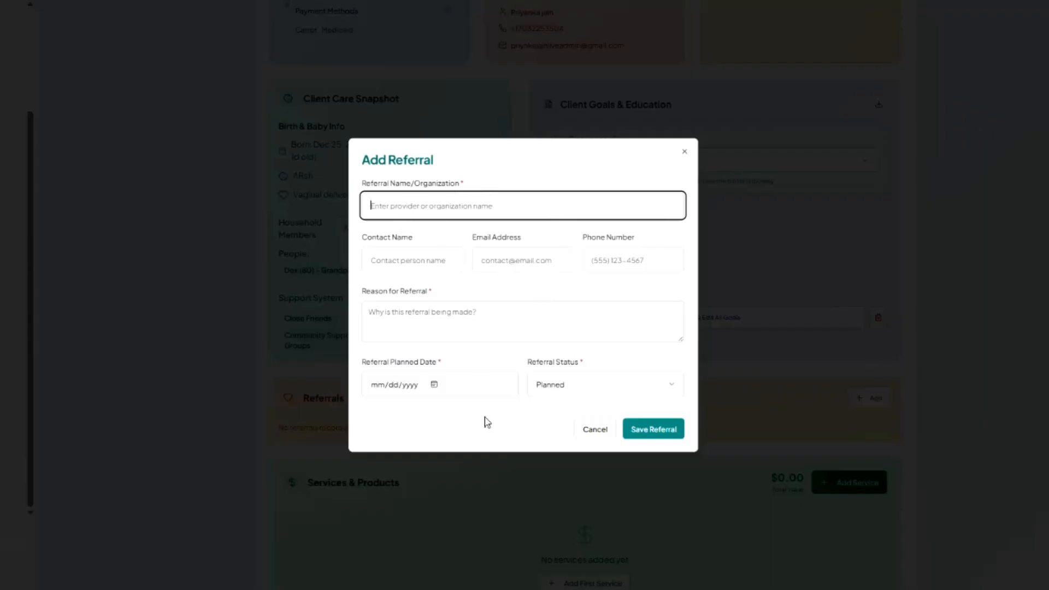
click(568, 393)
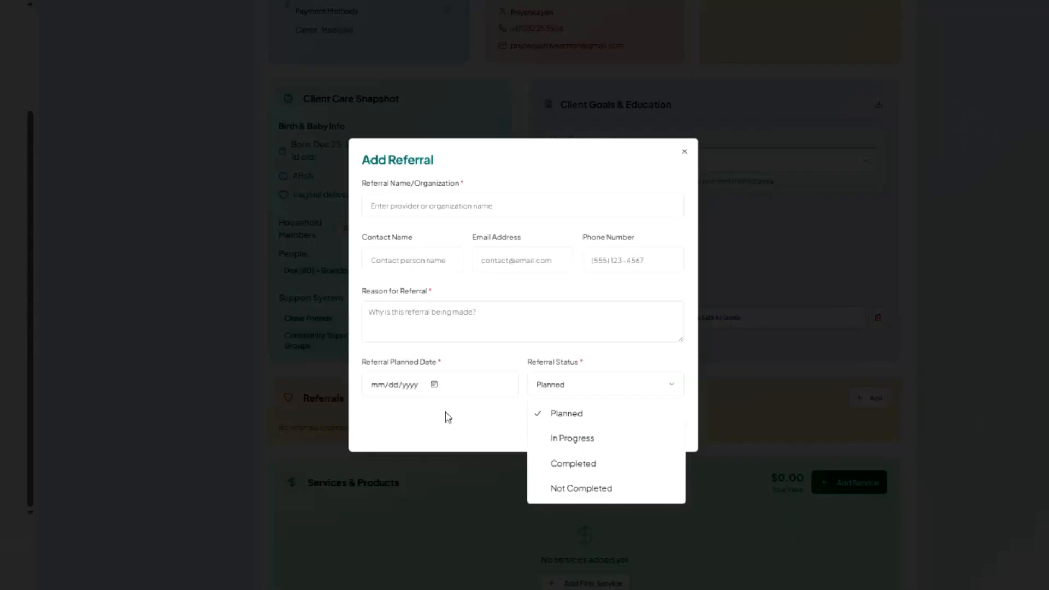
click(565, 445)
click(585, 390)
click(583, 468)
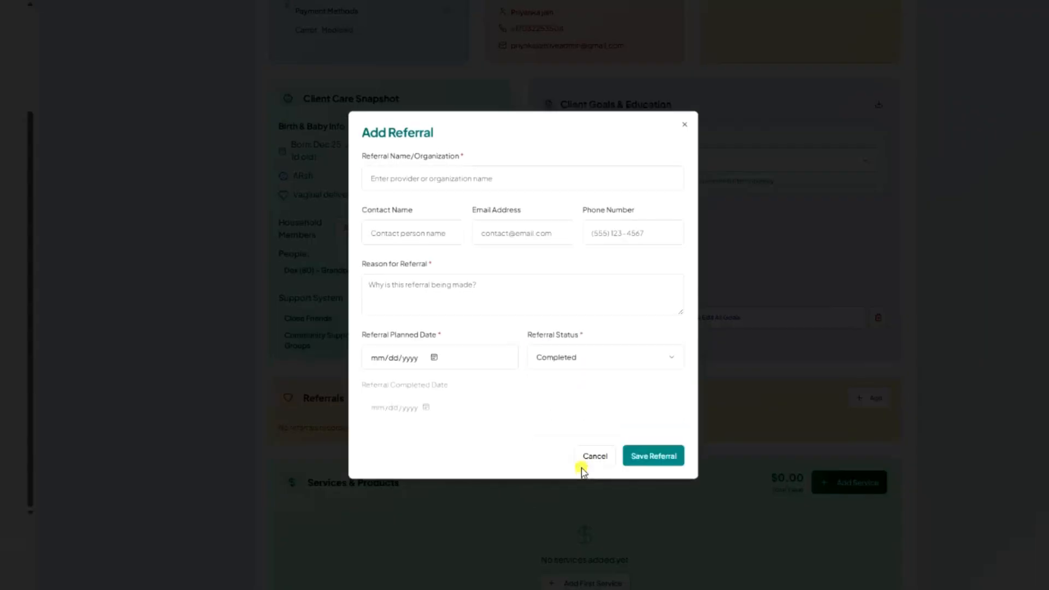
click(576, 361)
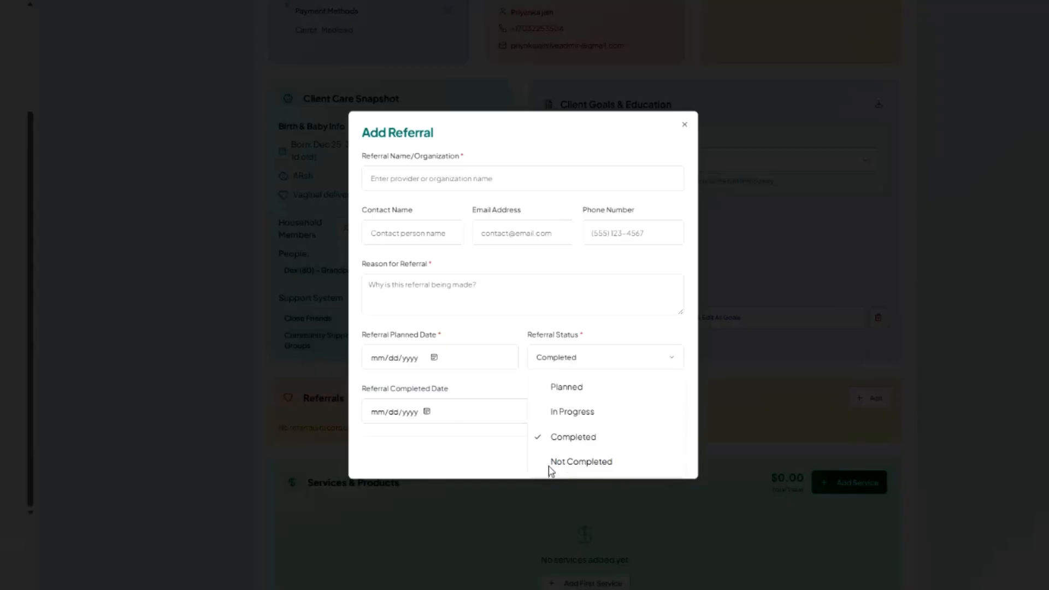
click(554, 465)
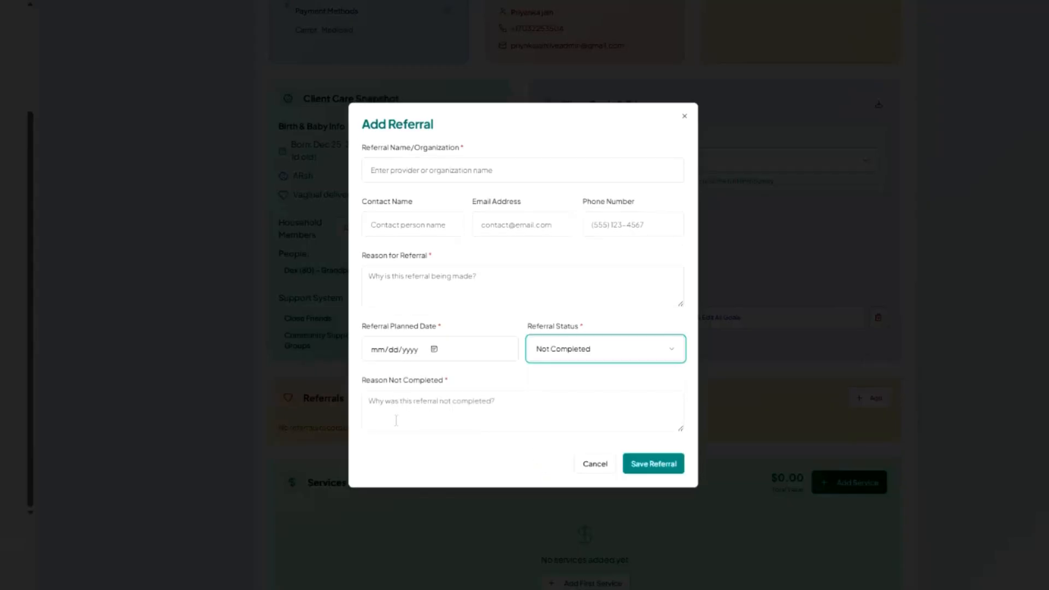
click(684, 116)
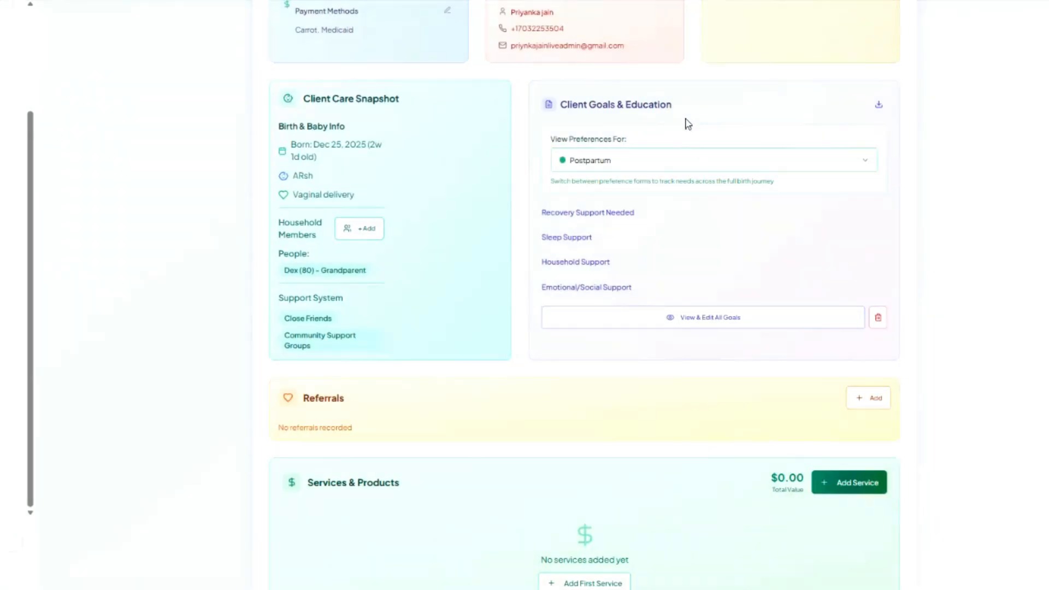
Start a new service entry for the client with service type Postpartum Support and status In Progress, checking the available products
scroll(694, 391, up, 6)
scroll(595, 340, down, 7)
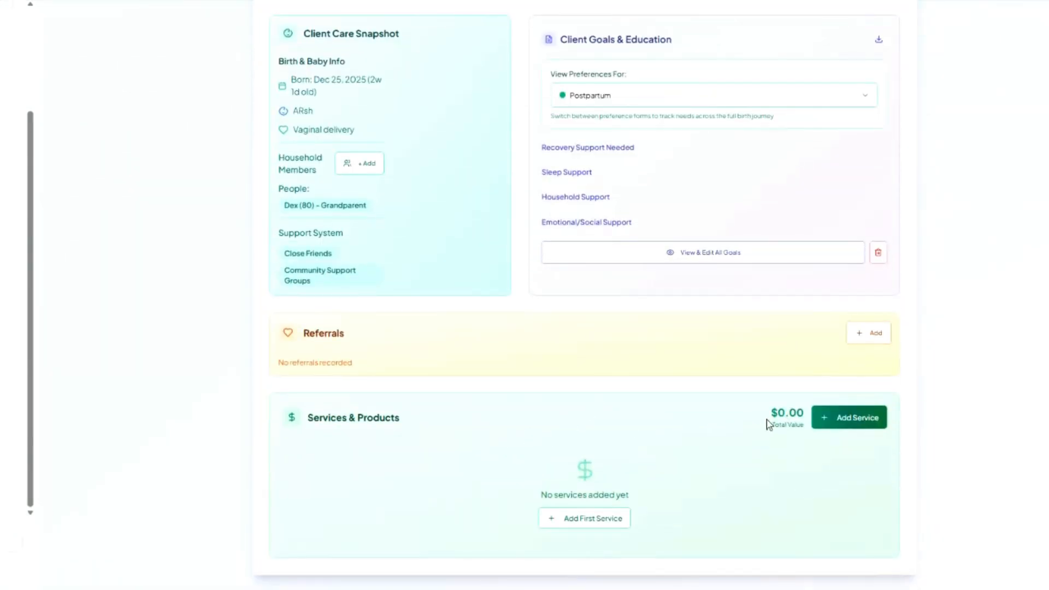
click(841, 429)
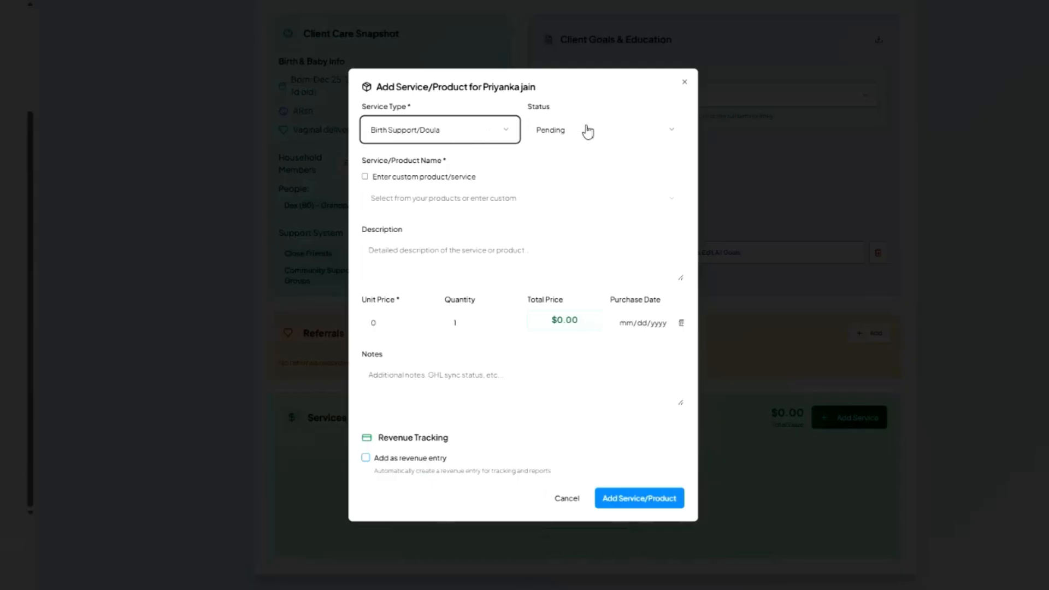
click(485, 200)
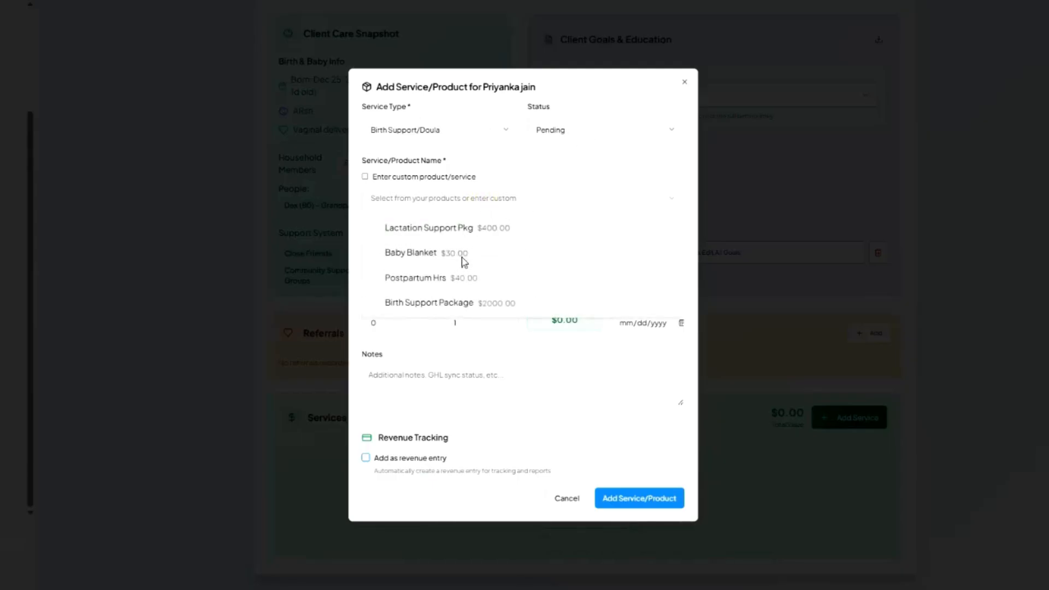
click(538, 179)
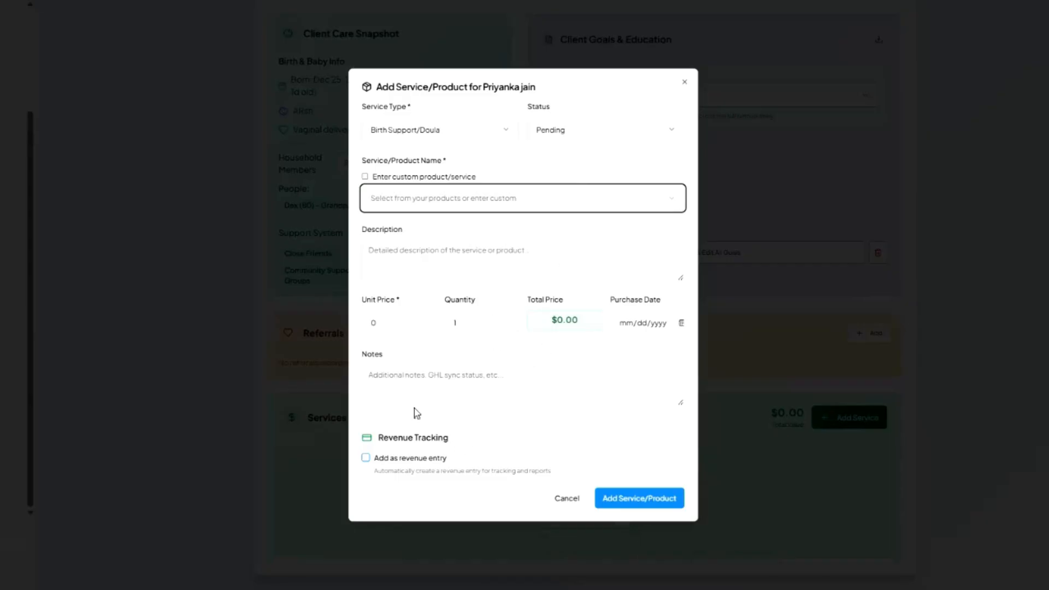
click(425, 131)
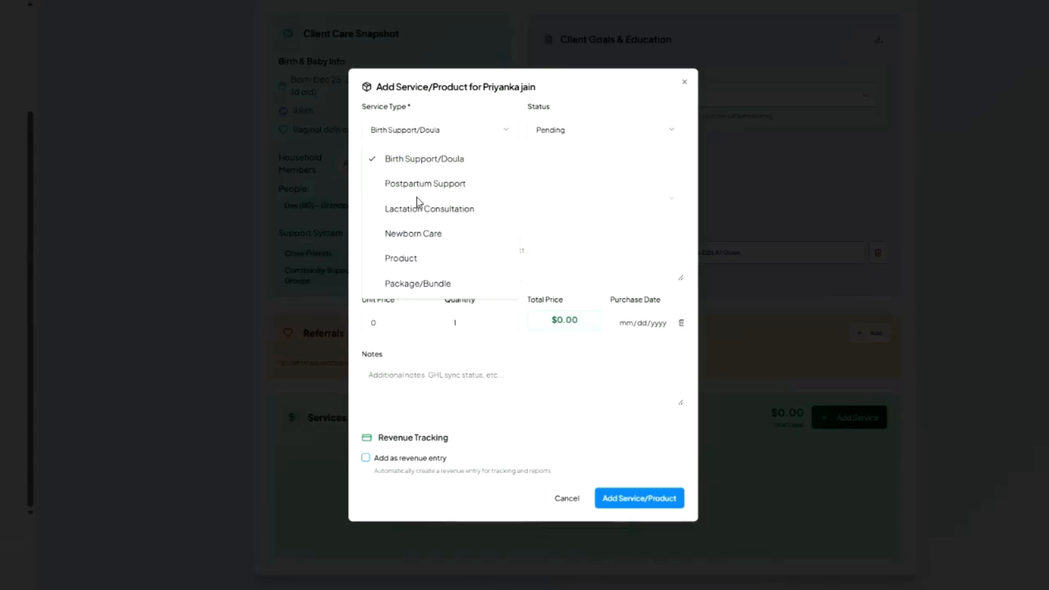
click(422, 186)
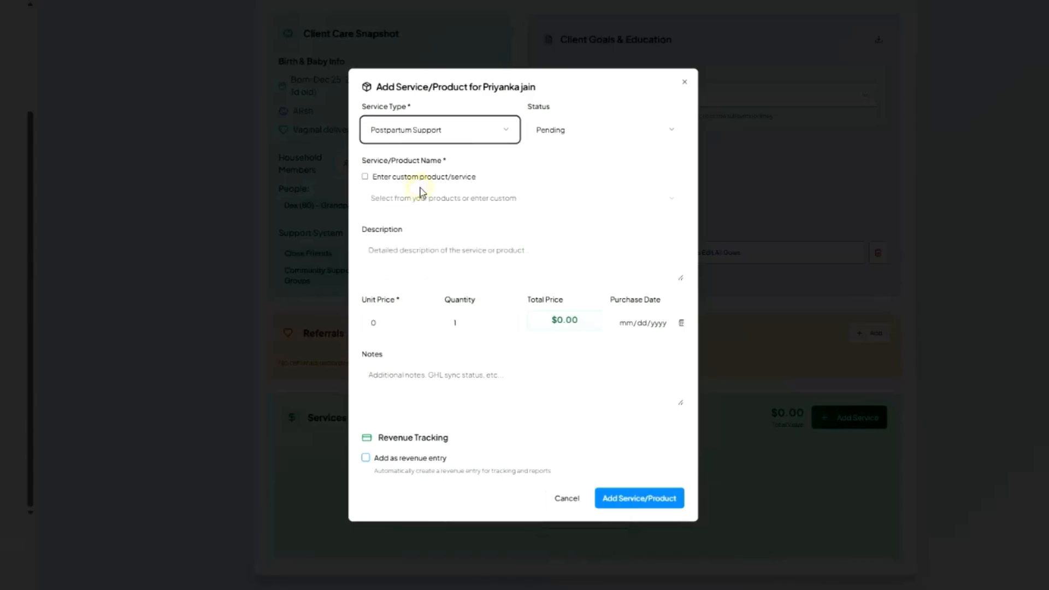
click(584, 133)
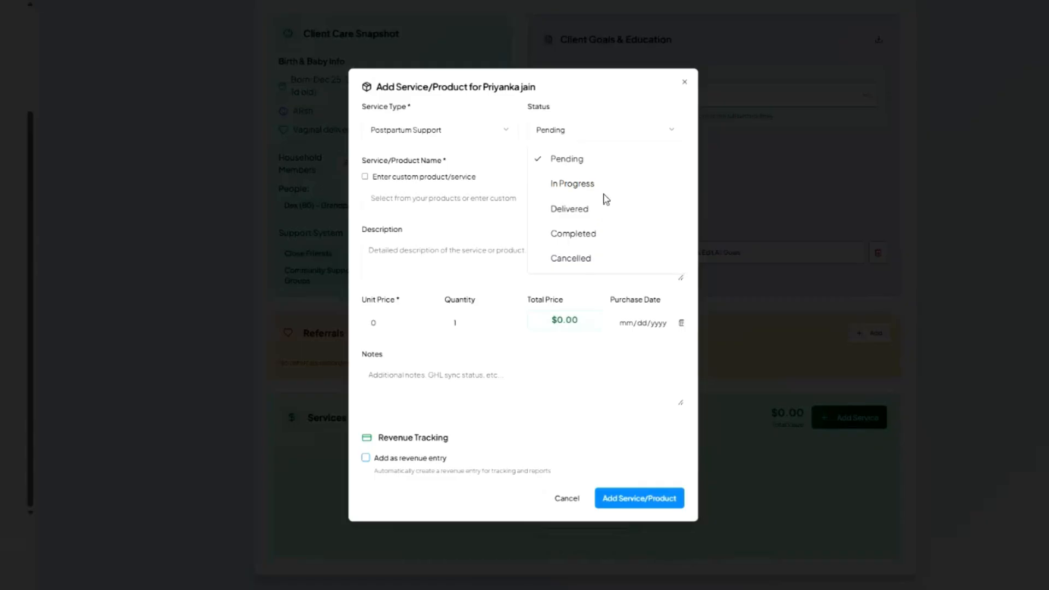
click(604, 191)
Choose Postpartum Hrs as the service, with a quantity of 10 and a purchase date of 01/01/2026
click(383, 202)
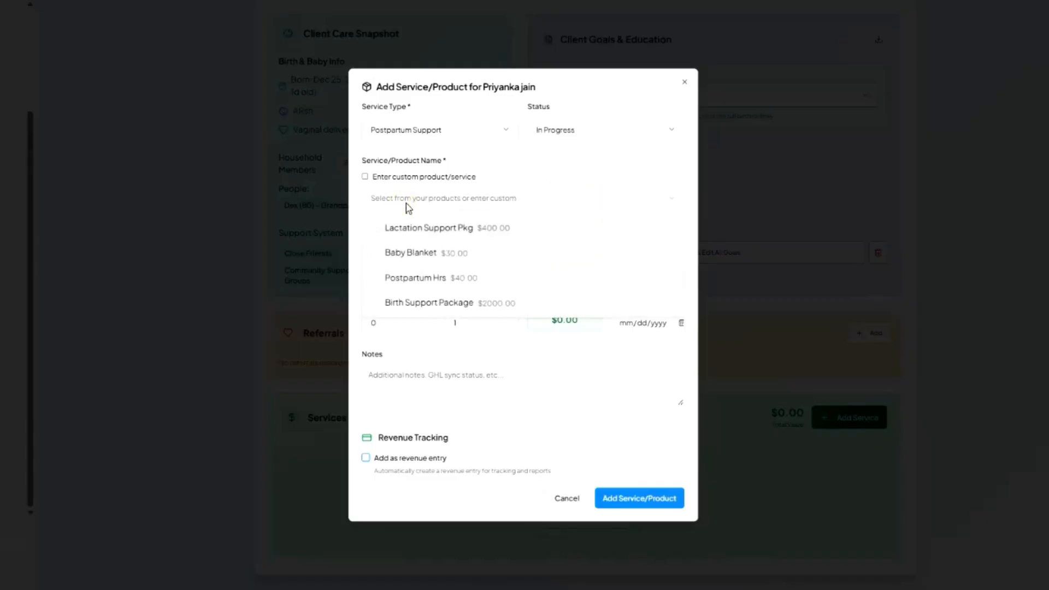
click(462, 279)
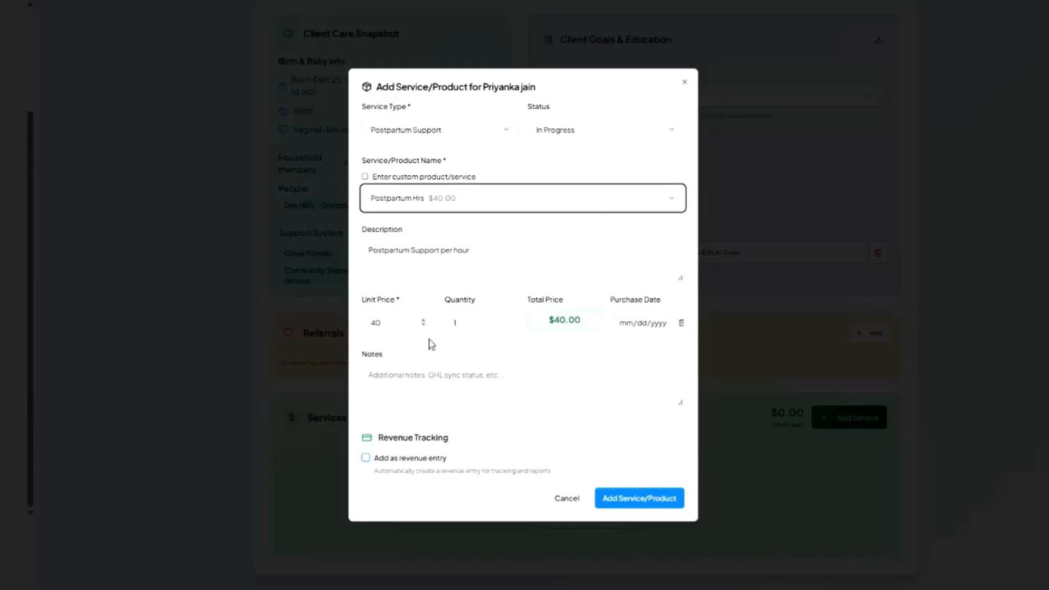
click(463, 325)
key(BackSpace)
text(10)
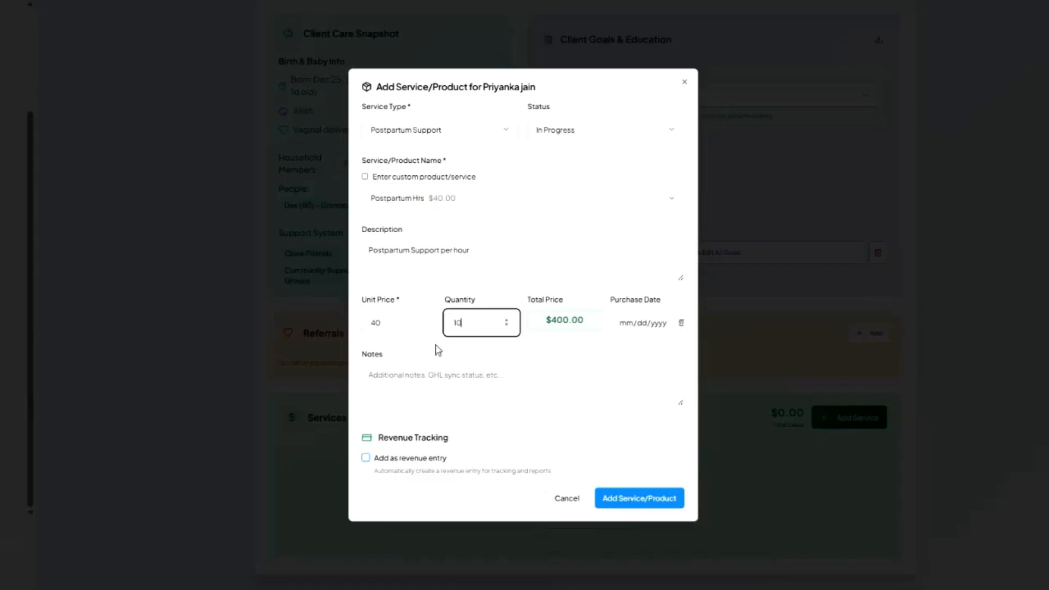
click(682, 323)
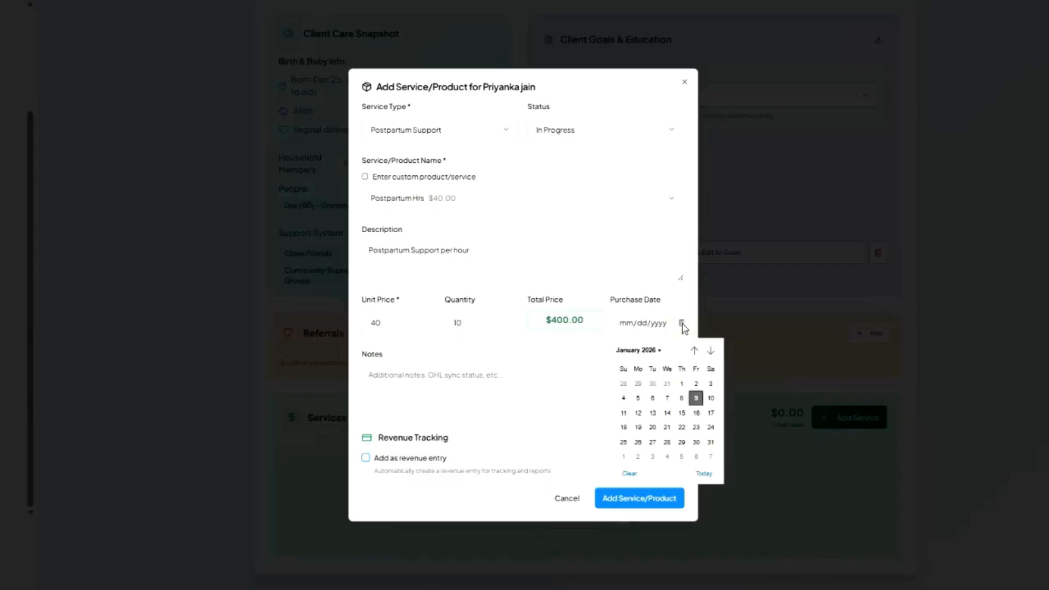
click(682, 384)
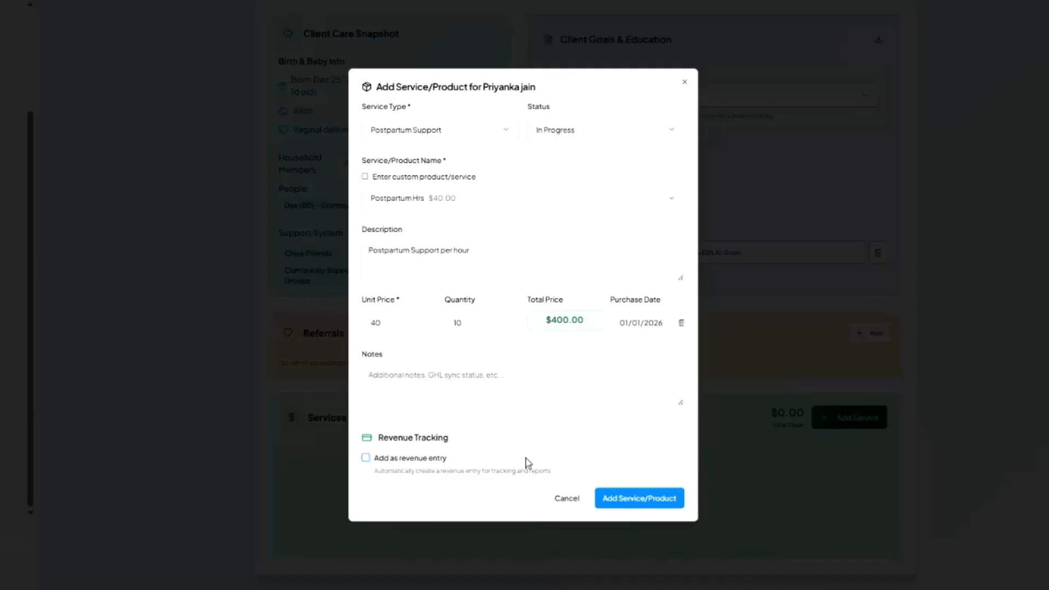
Include the service as a revenue entry with payment method Credit/Debit Card and source Services/Packages, and add it to the client
click(367, 459)
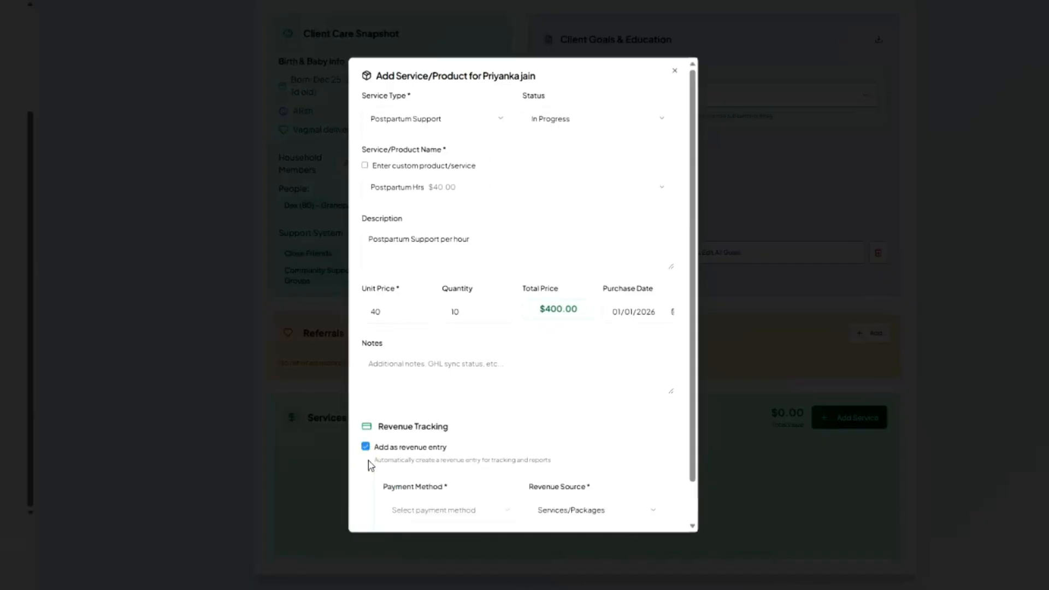
scroll(492, 450, down, 1)
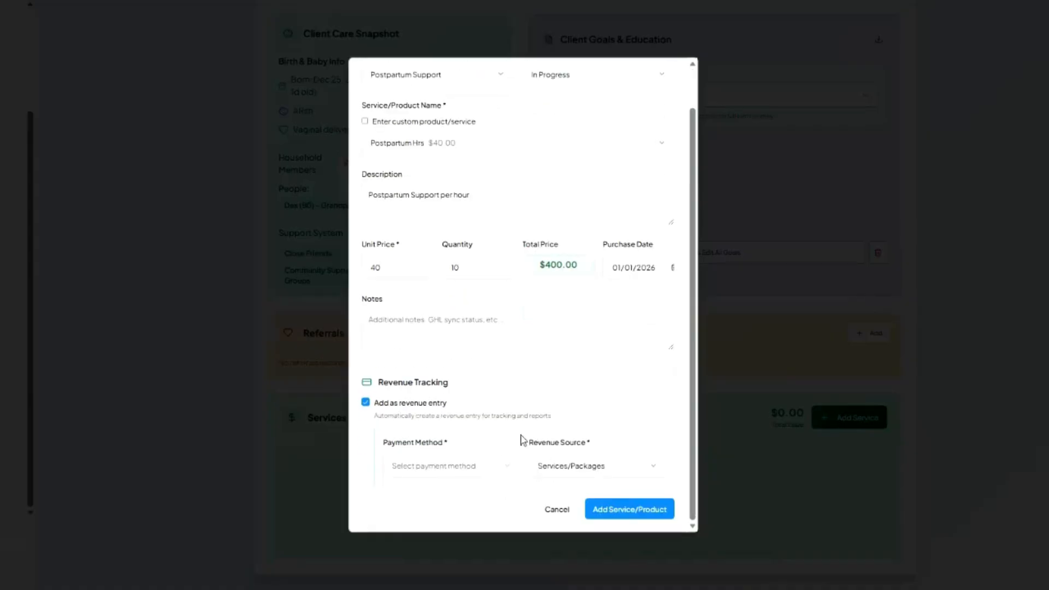
click(470, 471)
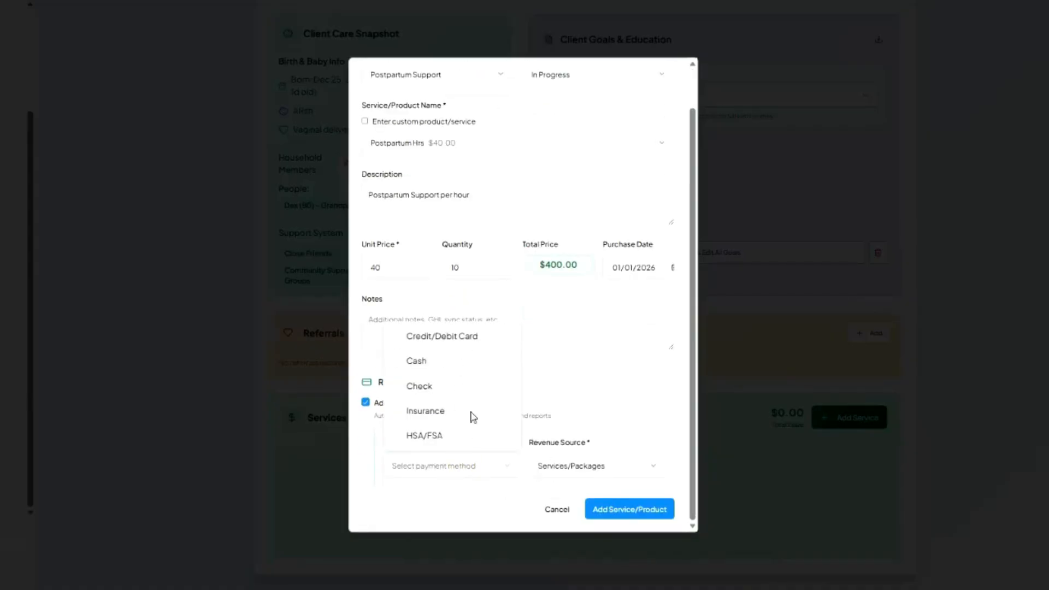
click(469, 347)
click(580, 469)
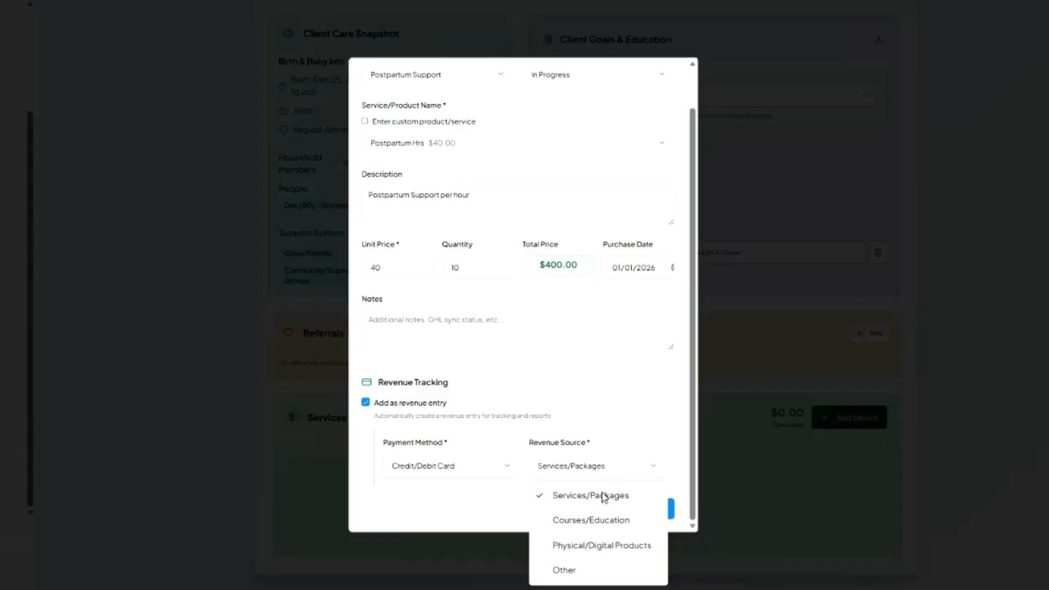
click(604, 497)
click(645, 514)
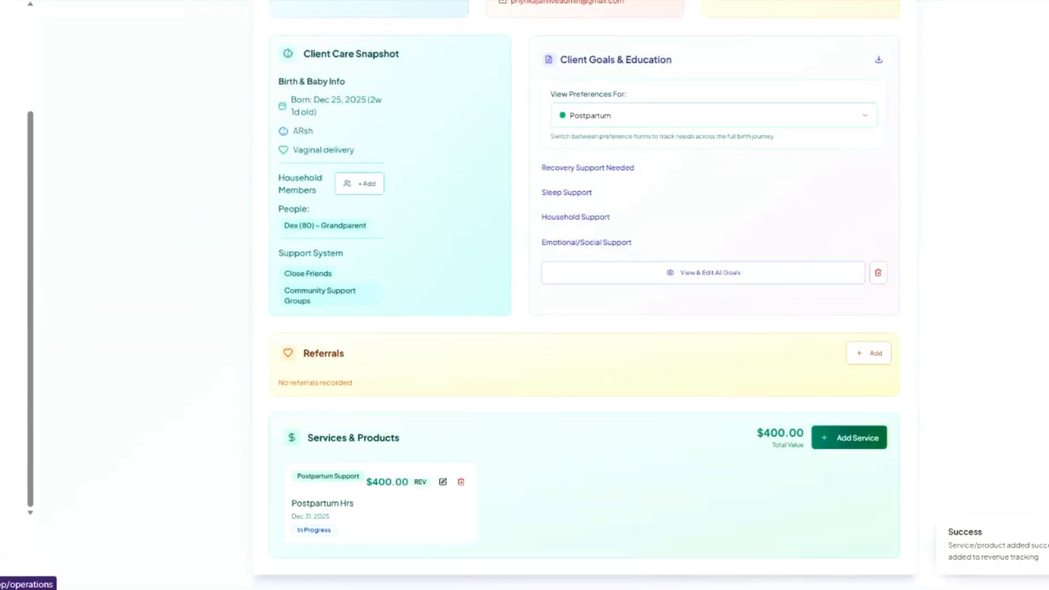
Review Revenue Tracking for all entries and by client, expanding and collapsing the revenue breakdown of the first Birth Support client
click(1, 112)
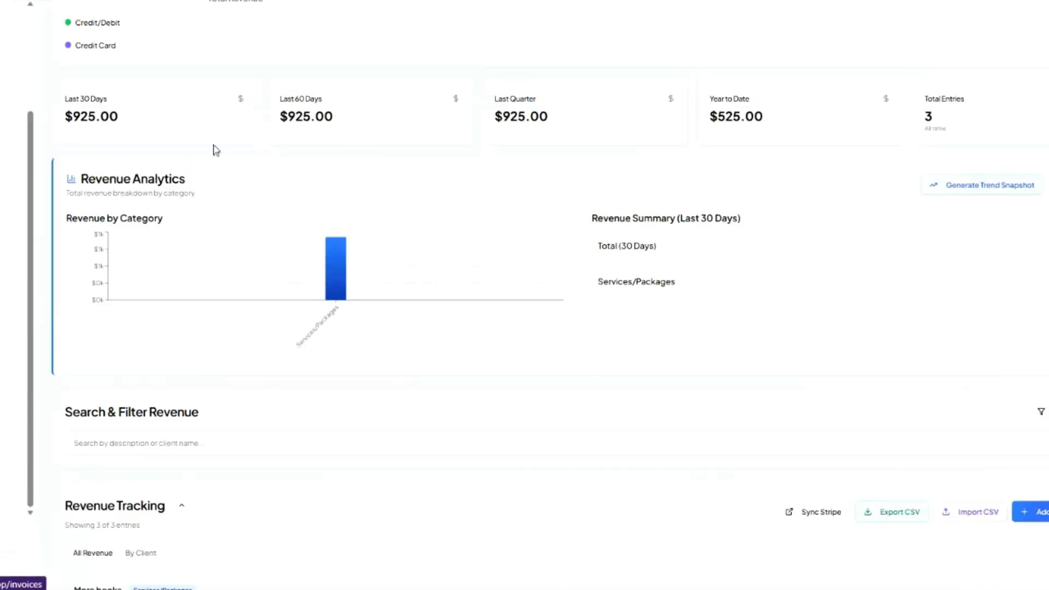
scroll(390, 443, down, 1)
scroll(390, 442, down, 3)
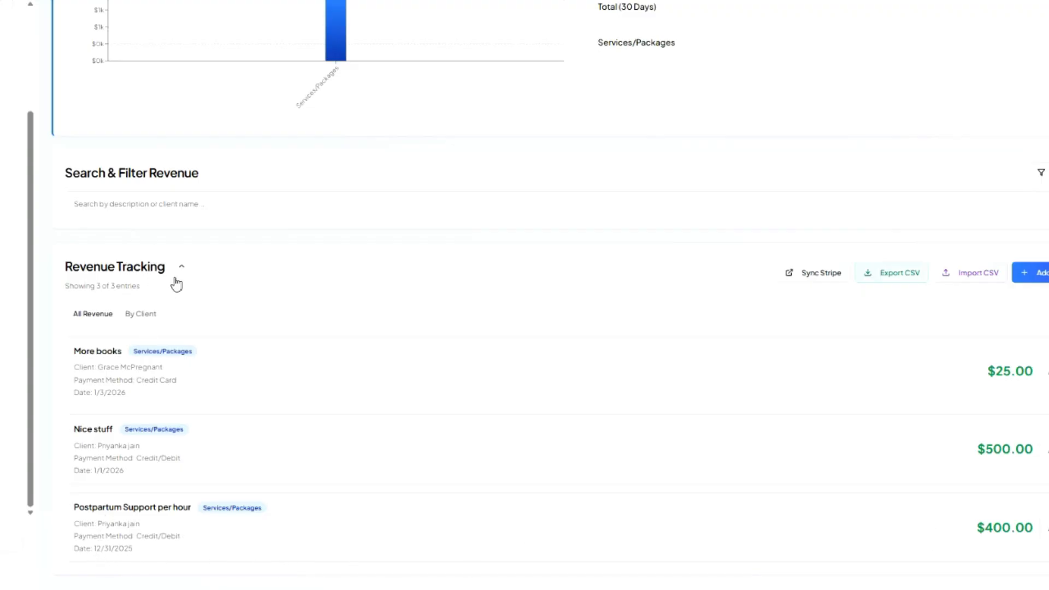
click(164, 318)
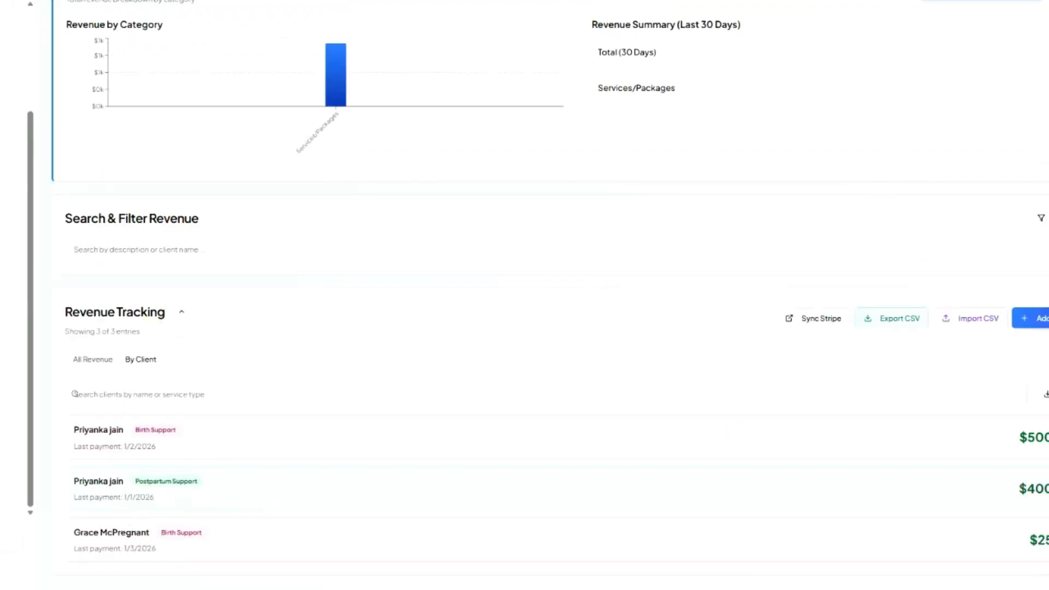
click(1047, 437)
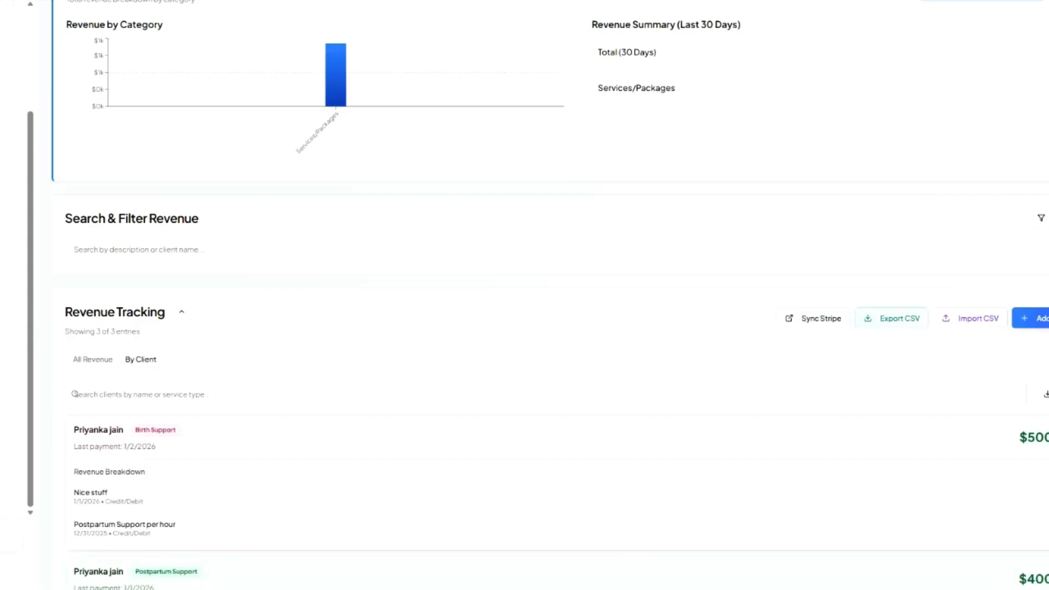
click(1033, 437)
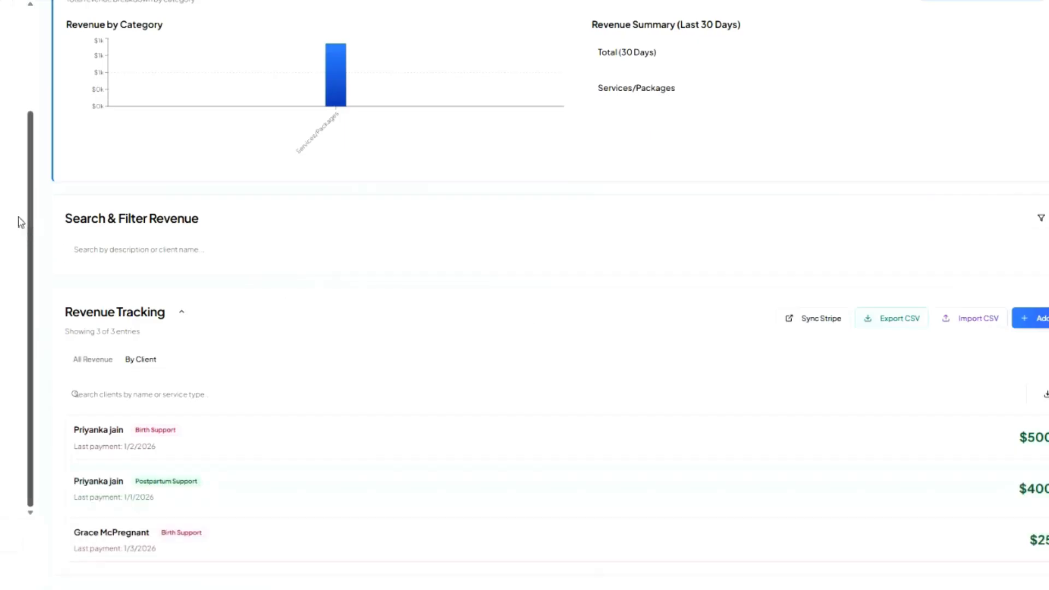
Return to the client records, open the Postpartum client's record and examine its screening and assessment options
click(3, 223)
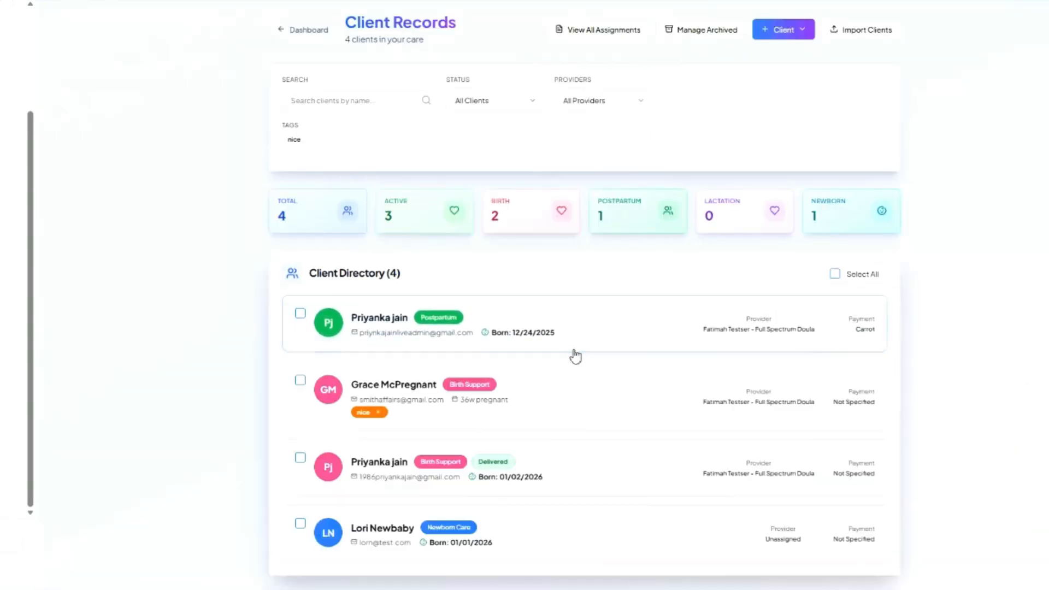
click(607, 328)
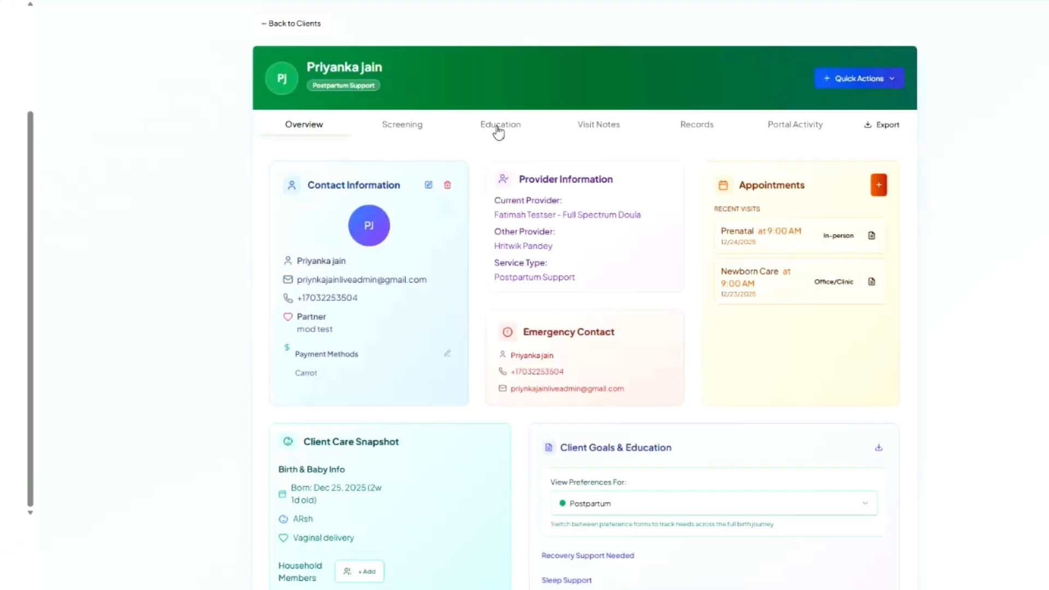
click(426, 127)
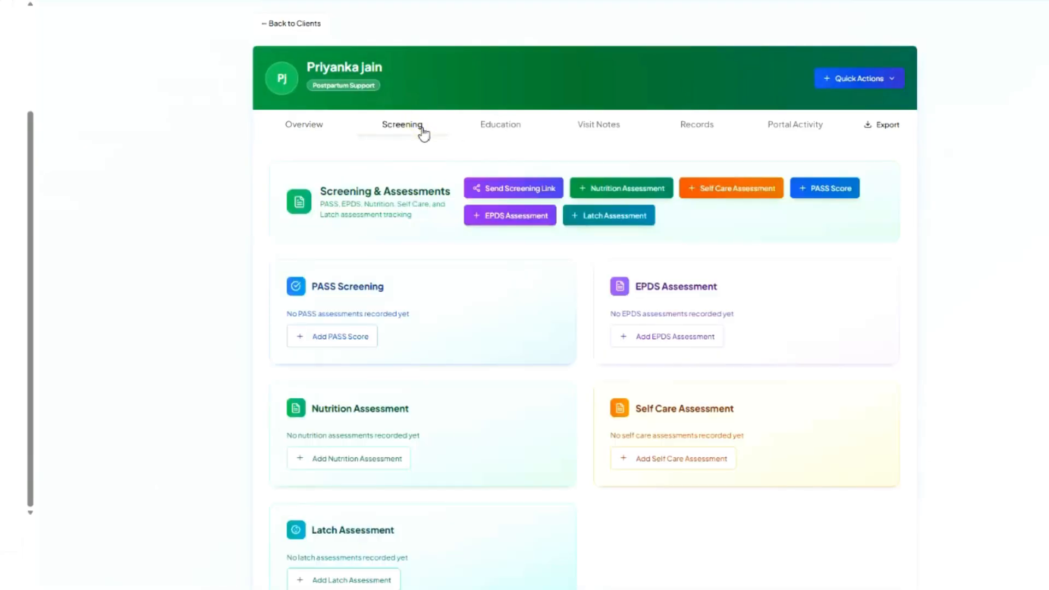
scroll(494, 303, up, 1)
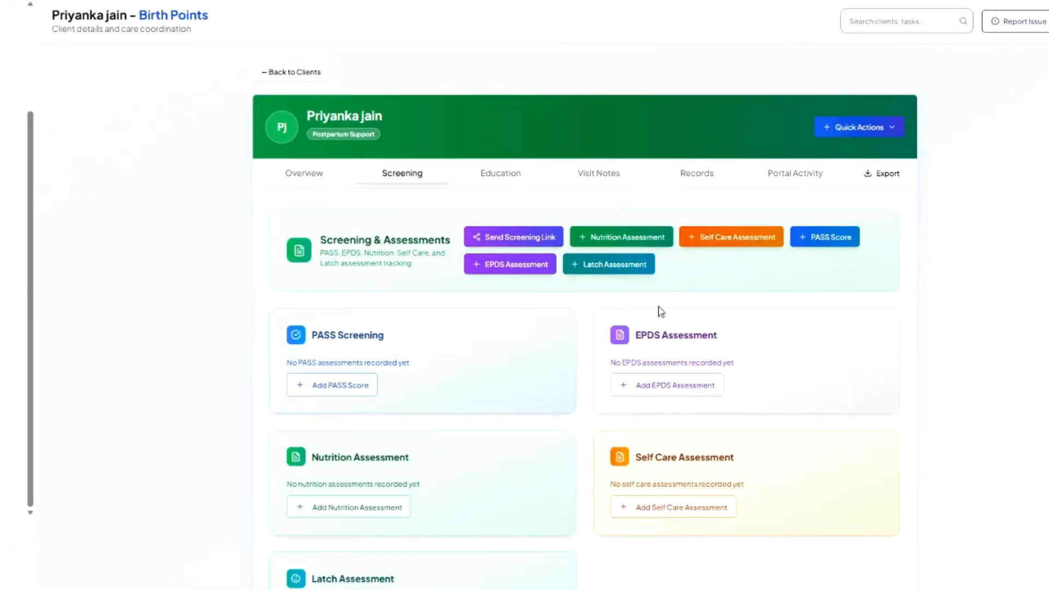
scroll(661, 312, down, 1)
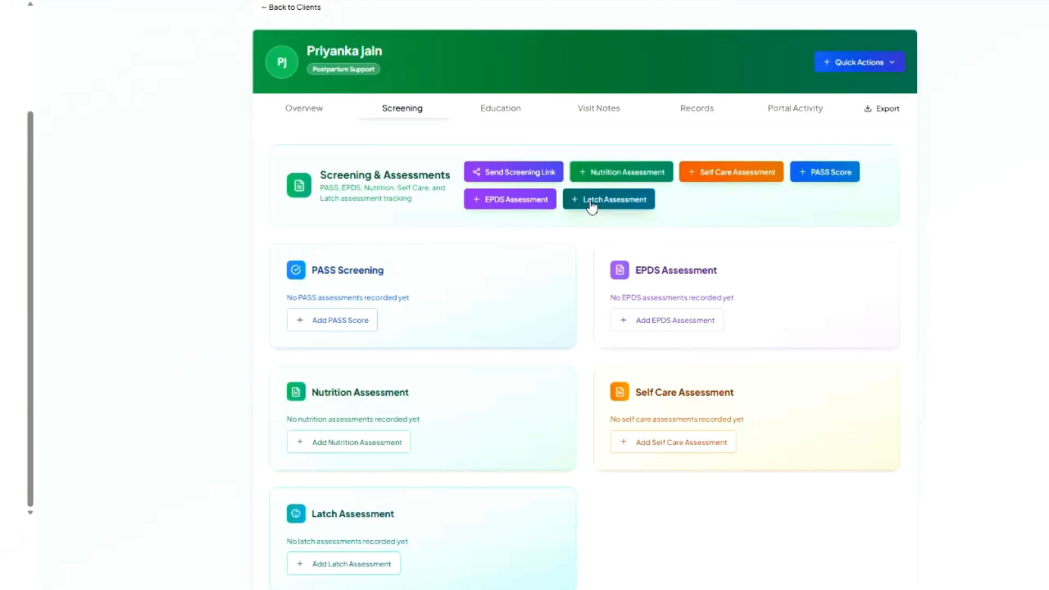
Examine the LATCH Assessment form from the client's screening page, close it unsaved, and look over the assessment cards
scroll(583, 291, down, 1)
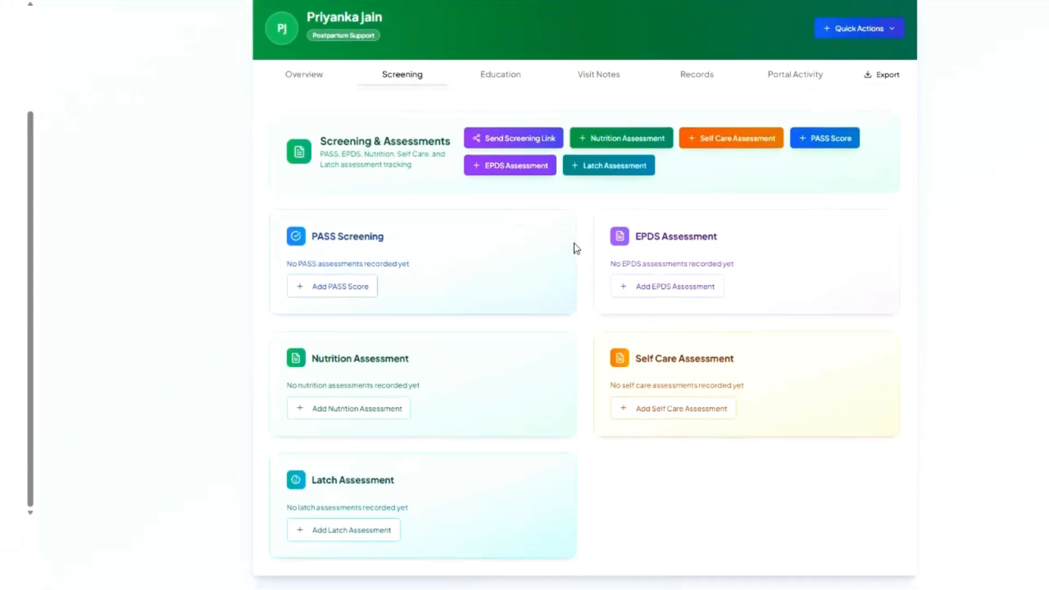
click(580, 170)
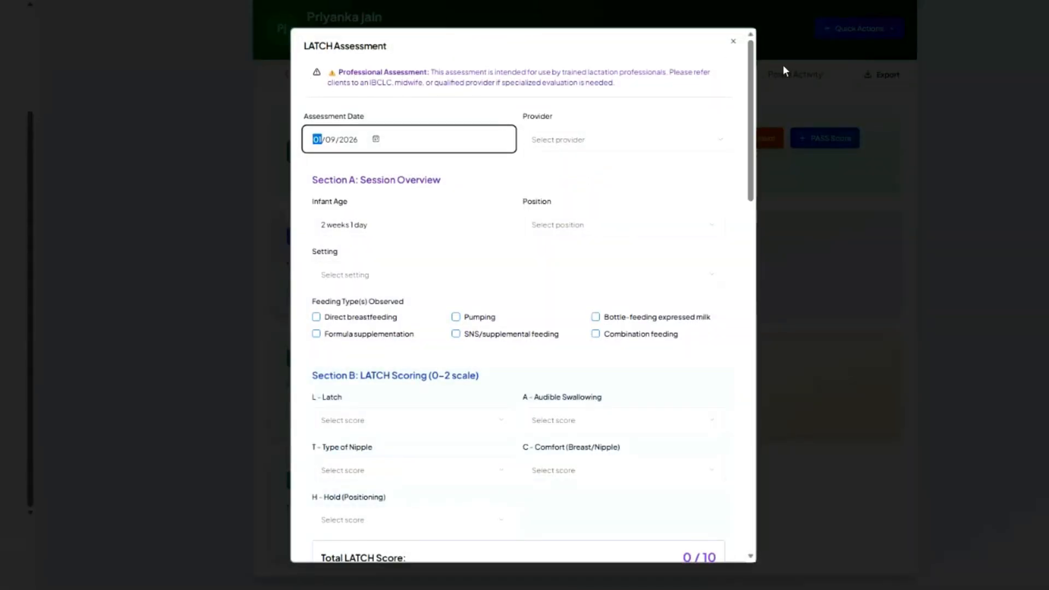
click(734, 41)
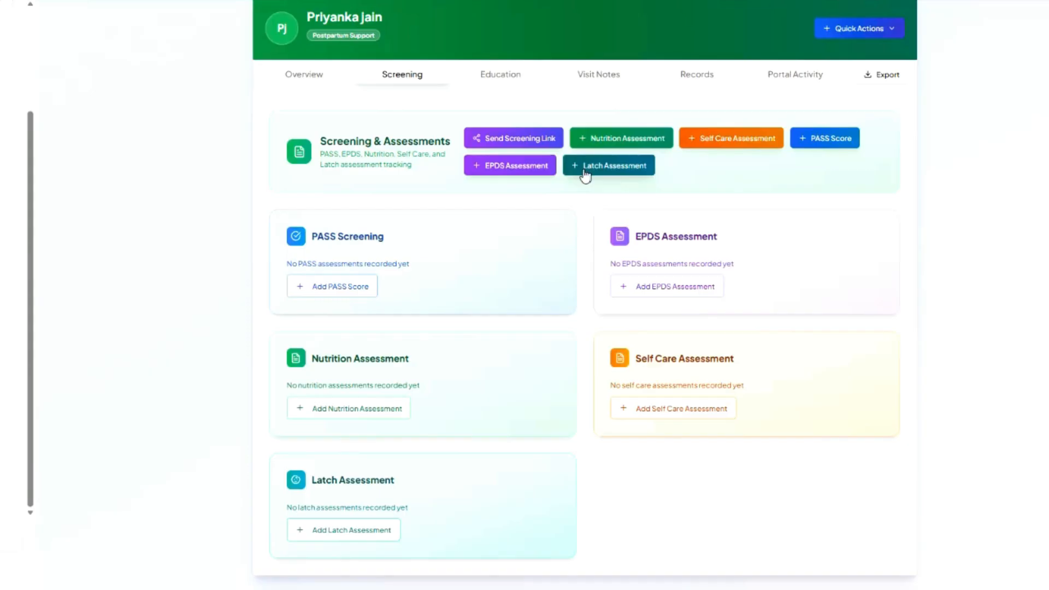
scroll(534, 272, up, 3)
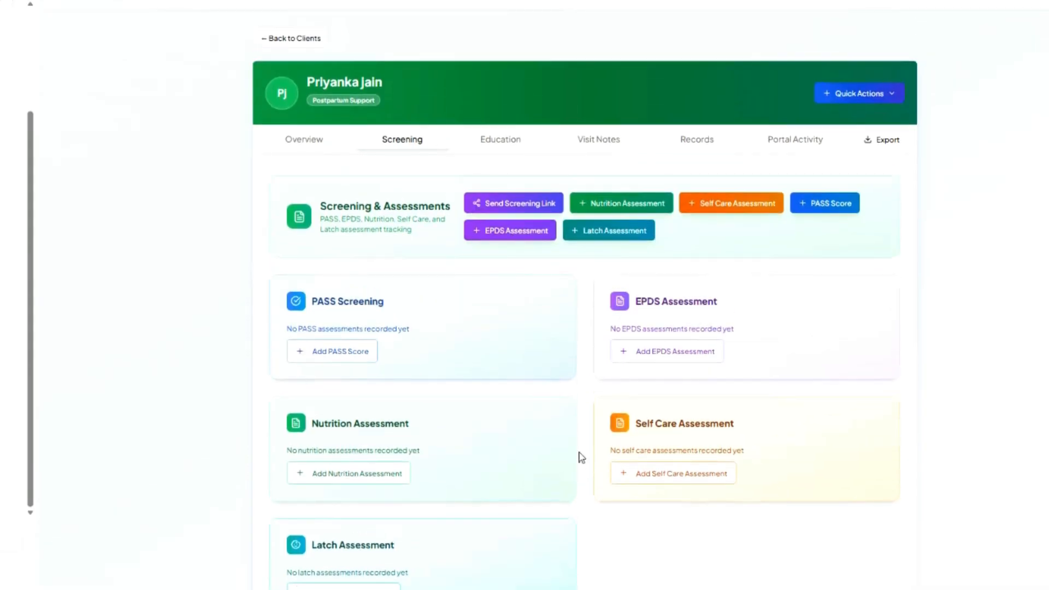
scroll(458, 437, down, 3)
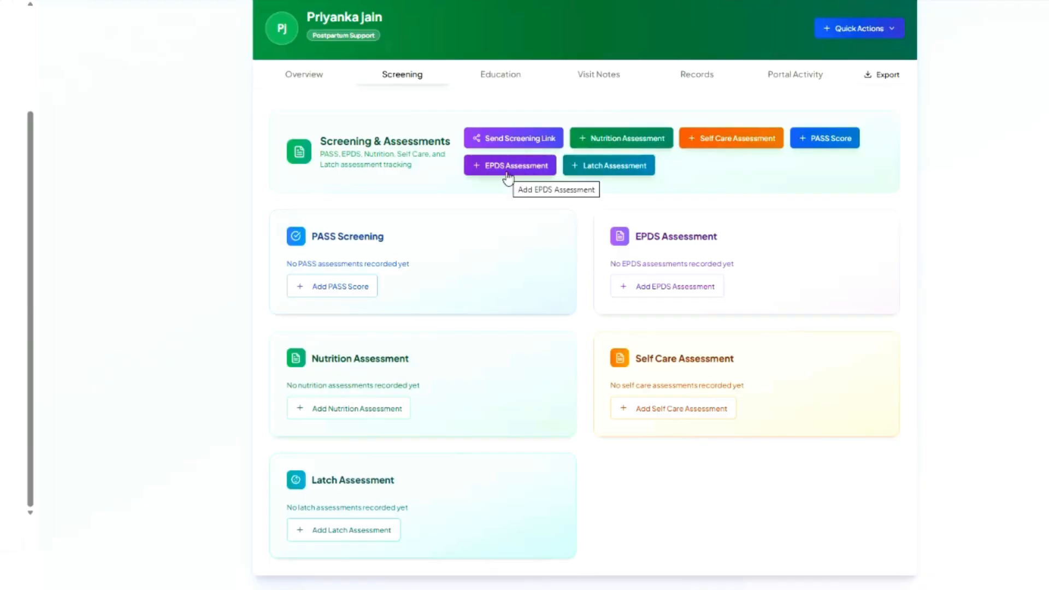
Start a screening link for the client with PASS (Perinatal Anxiety) as the screening type, and close it without sending
click(509, 144)
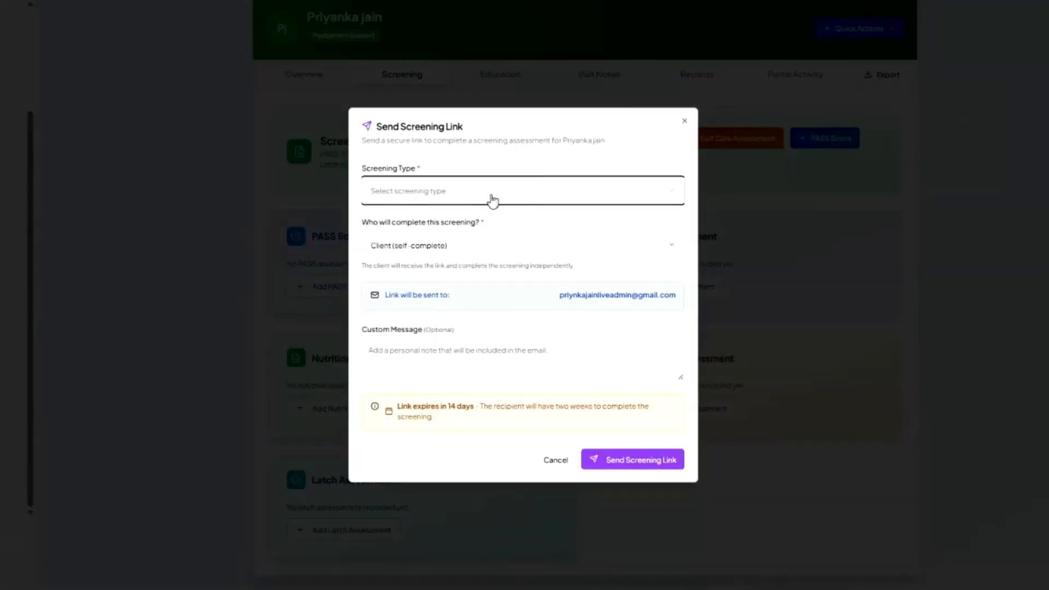
click(542, 201)
click(543, 203)
click(517, 247)
click(474, 202)
click(474, 198)
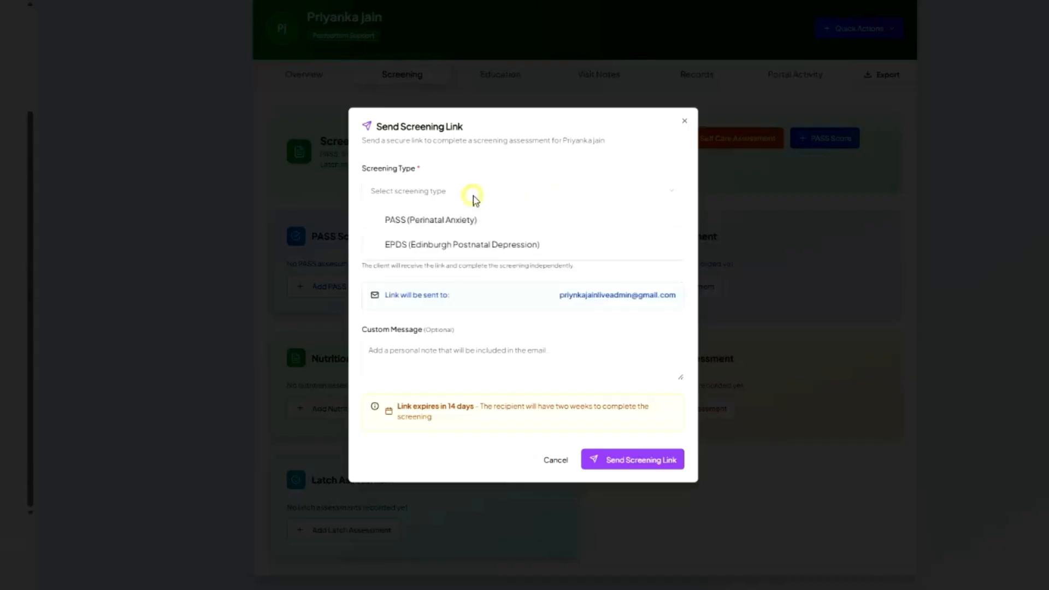
click(473, 221)
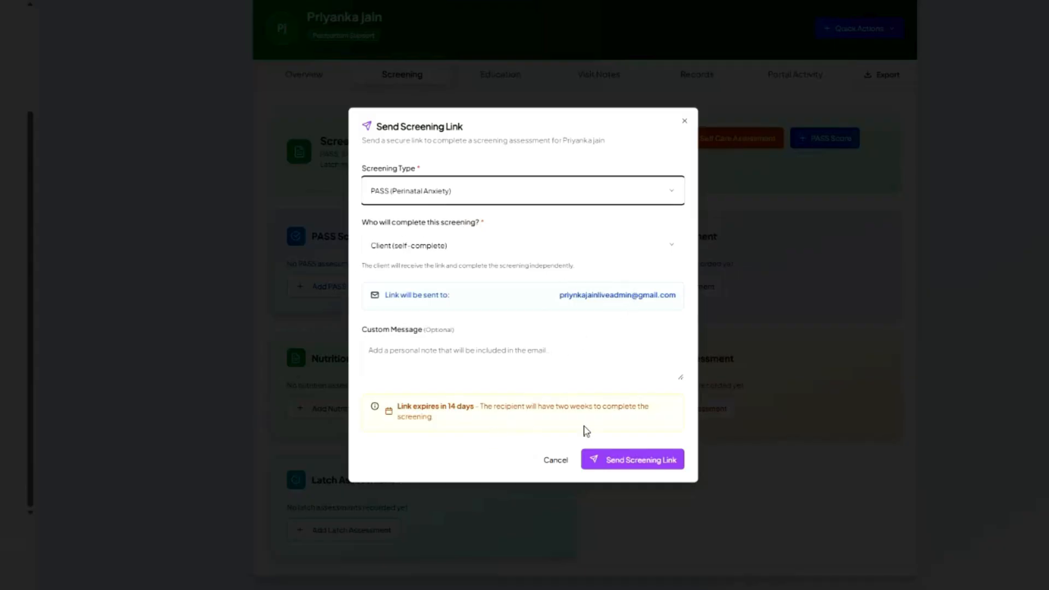
click(684, 123)
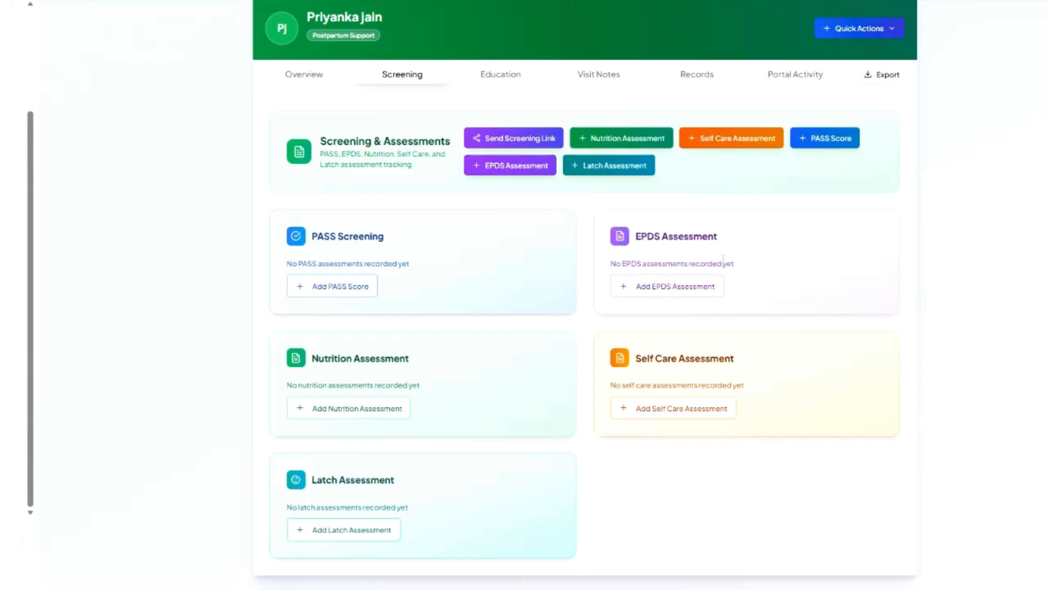
Go to the client's education and resources, view the form for adding an education item, and close it
click(499, 74)
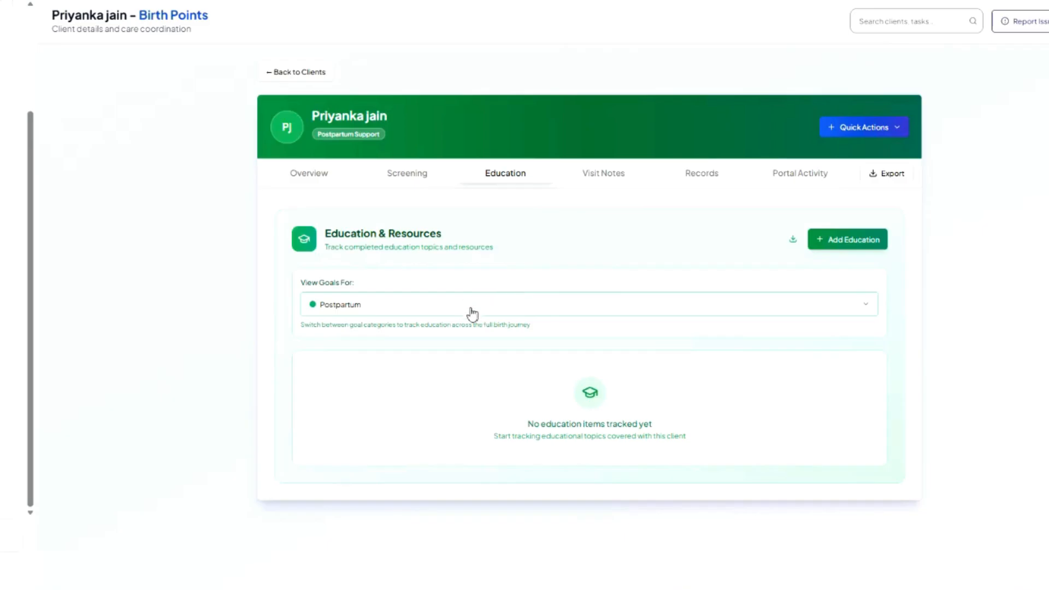
click(842, 246)
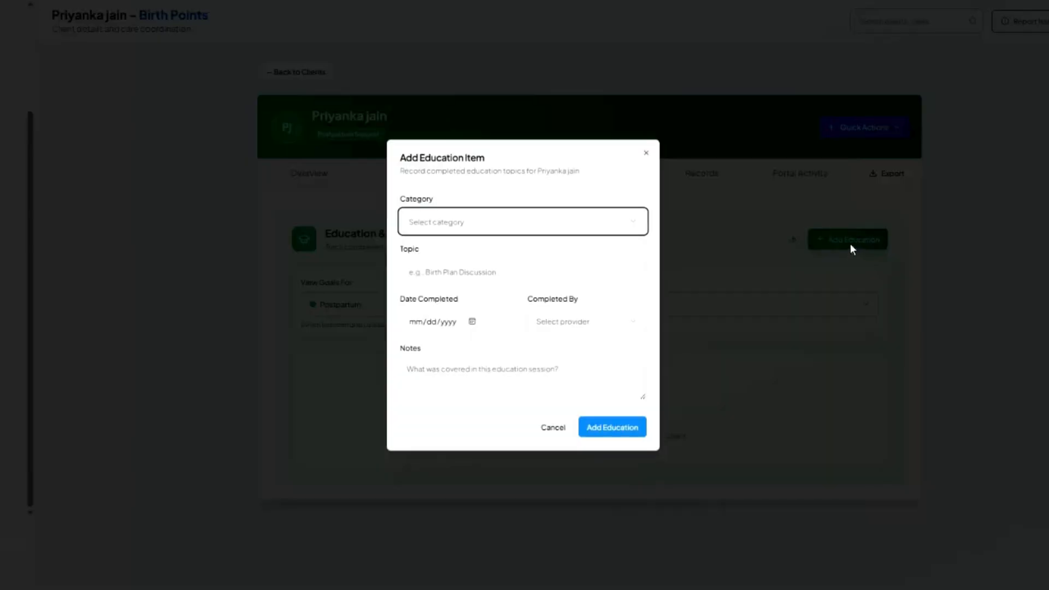
click(647, 154)
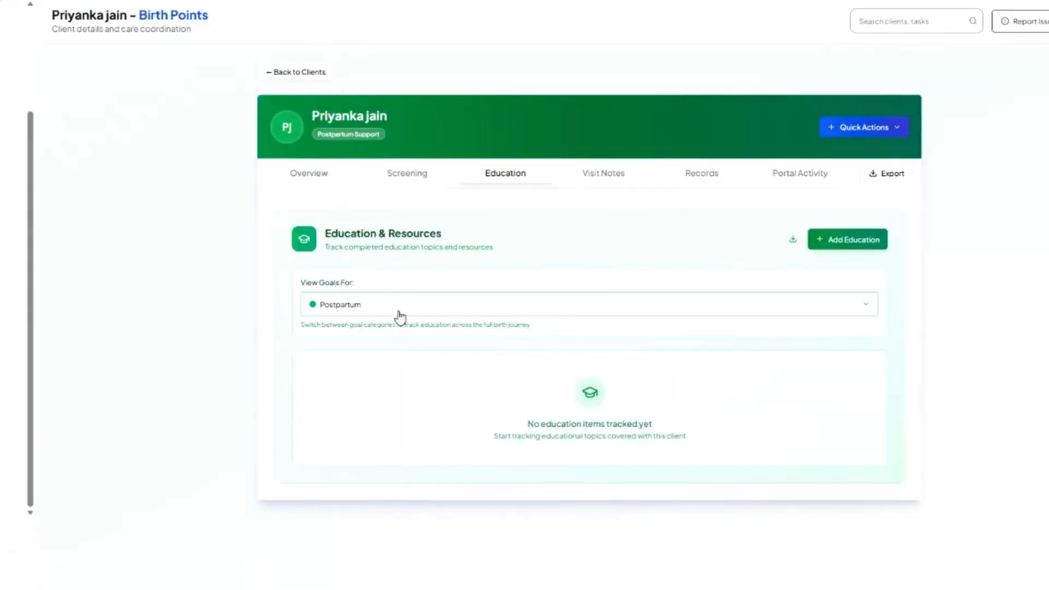
Switch the education goals to Birth Support and examine the category and provider choices for a new education item
click(401, 311)
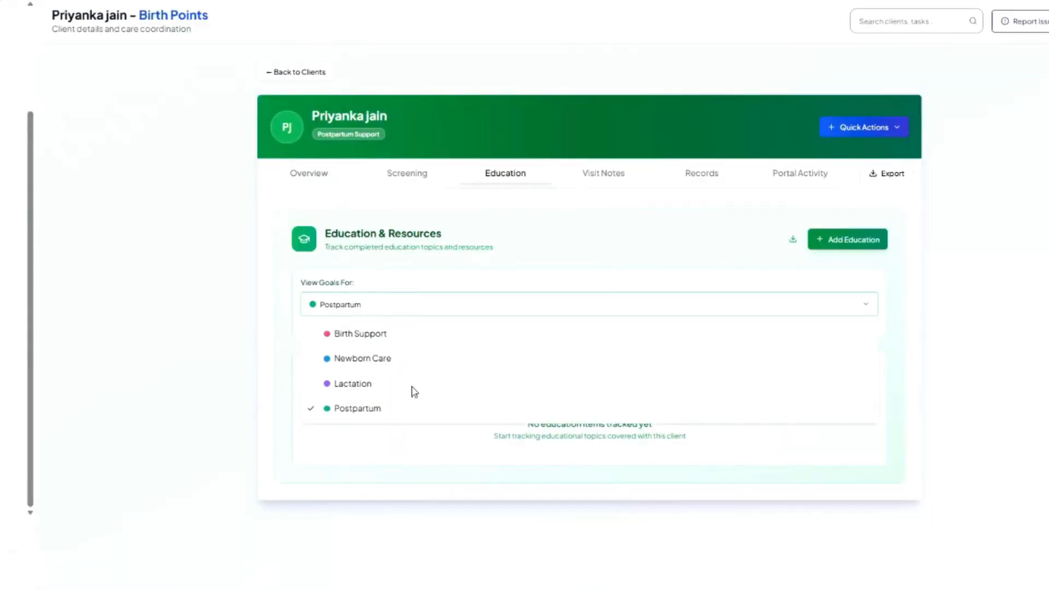
click(448, 340)
click(834, 242)
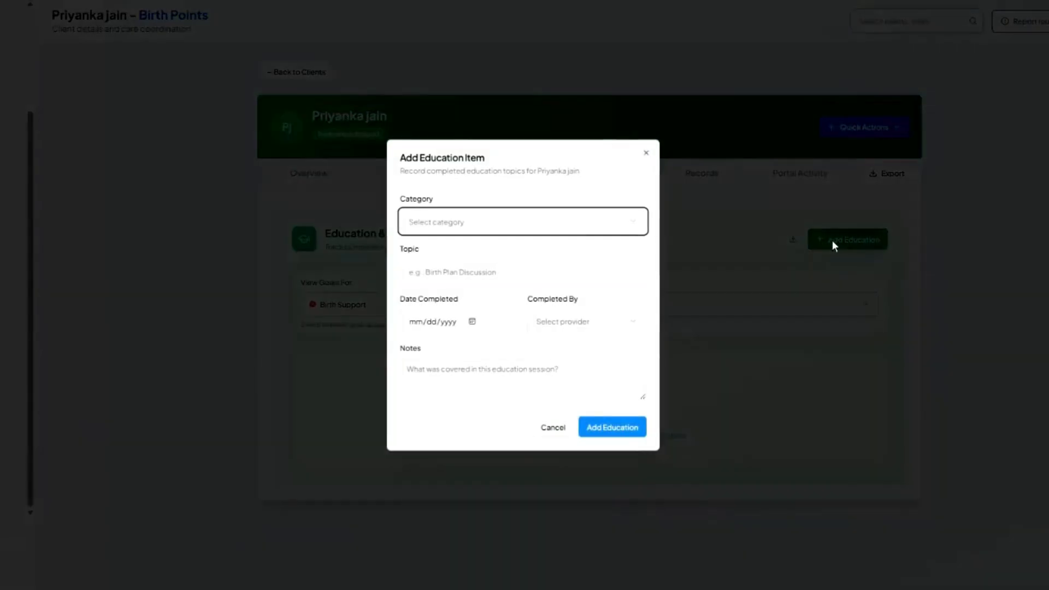
click(553, 233)
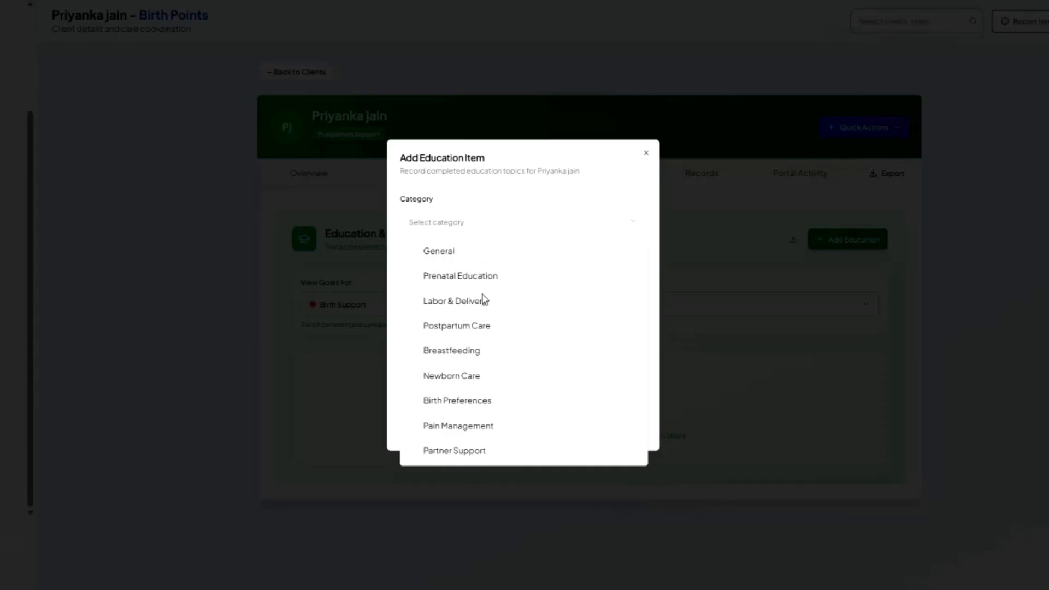
click(508, 192)
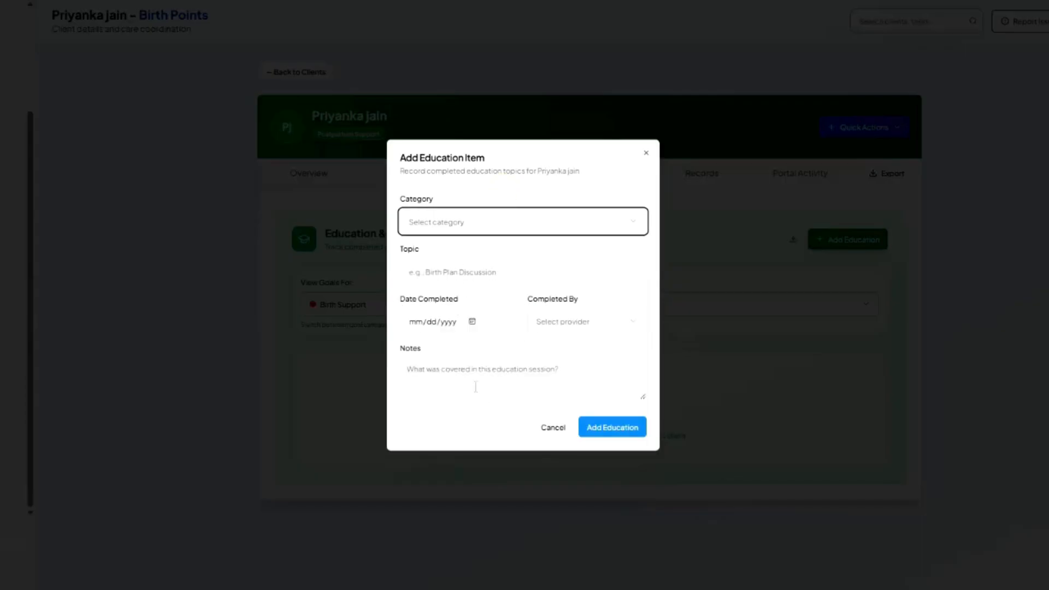
click(585, 328)
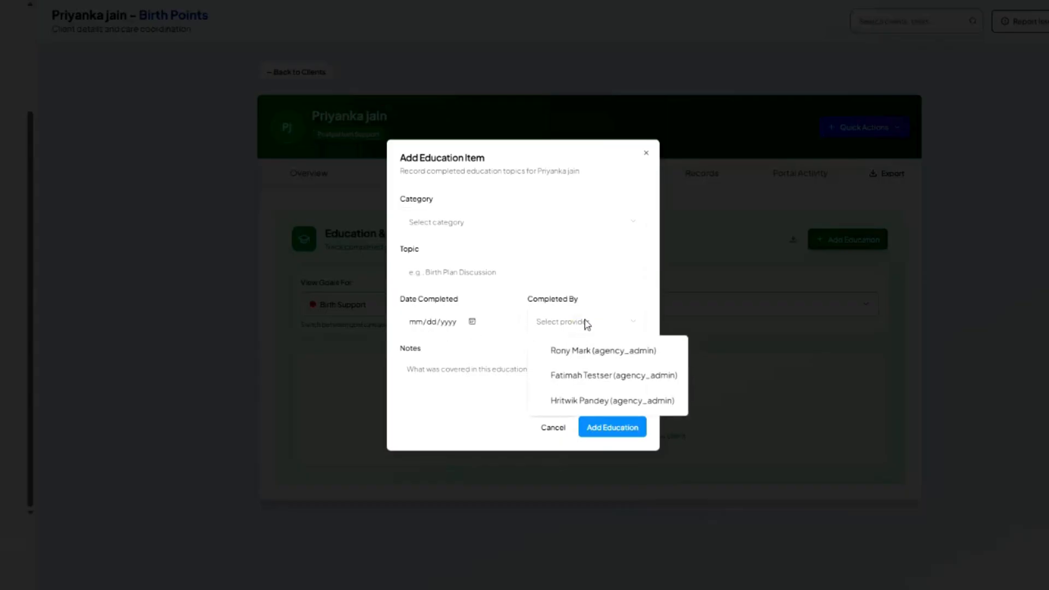
click(586, 325)
click(646, 154)
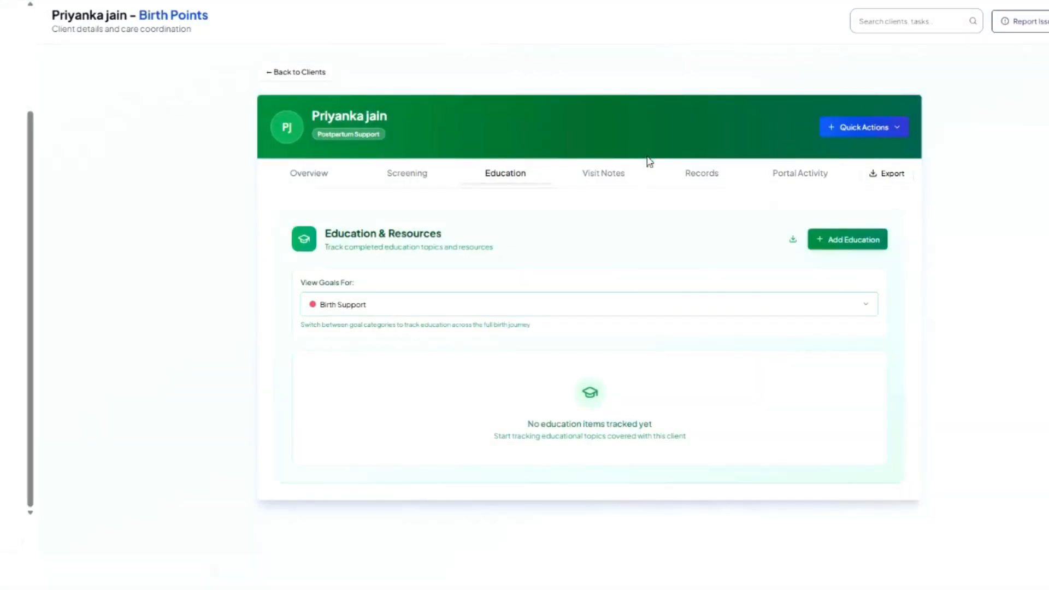
Switch the education goals to Newborn Care and examine the category choices for a new education item
click(425, 306)
click(412, 360)
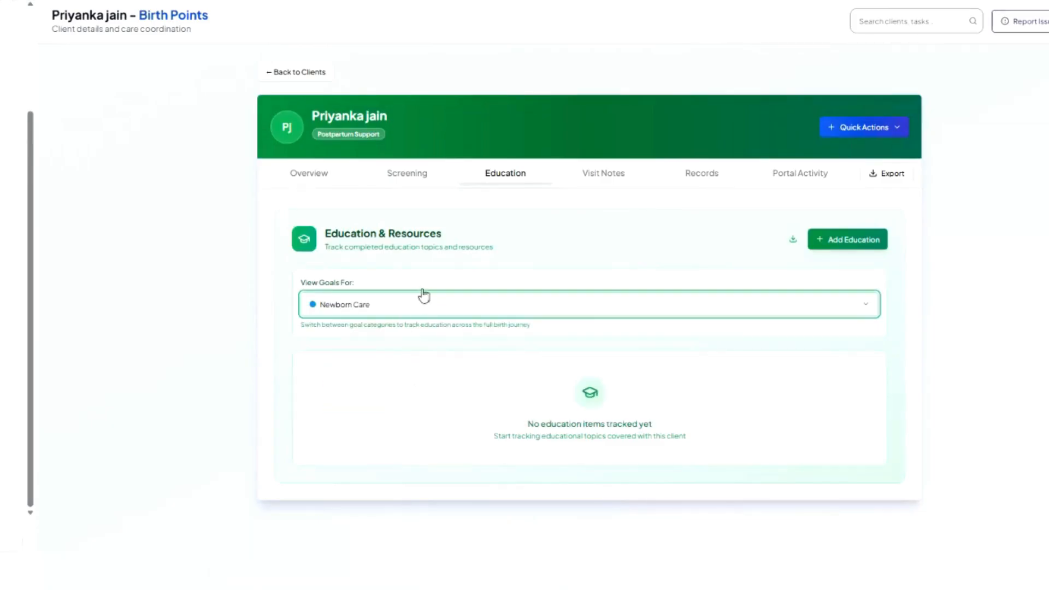
click(831, 240)
click(553, 224)
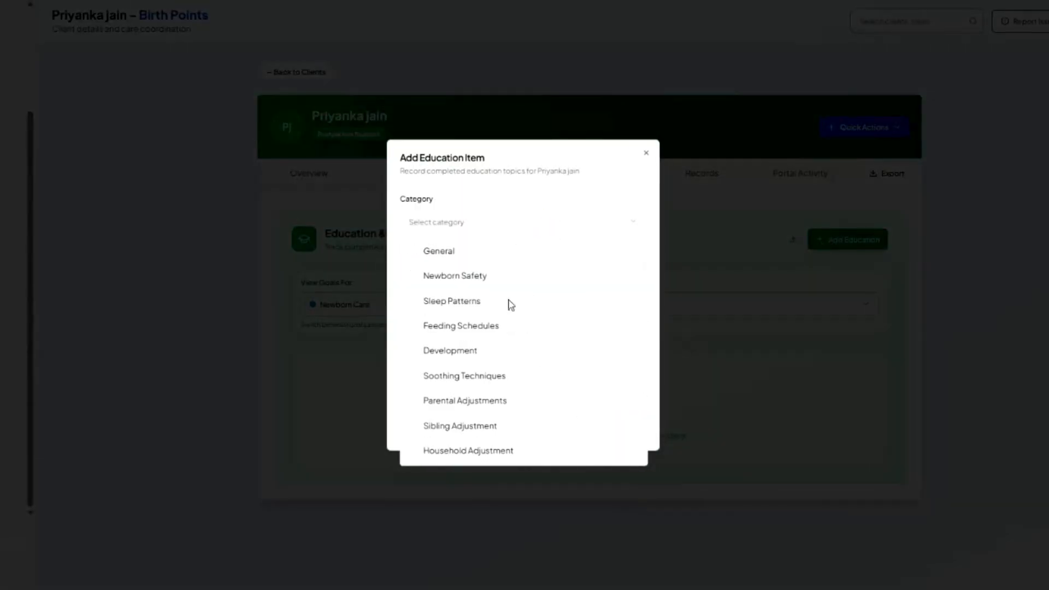
click(645, 155)
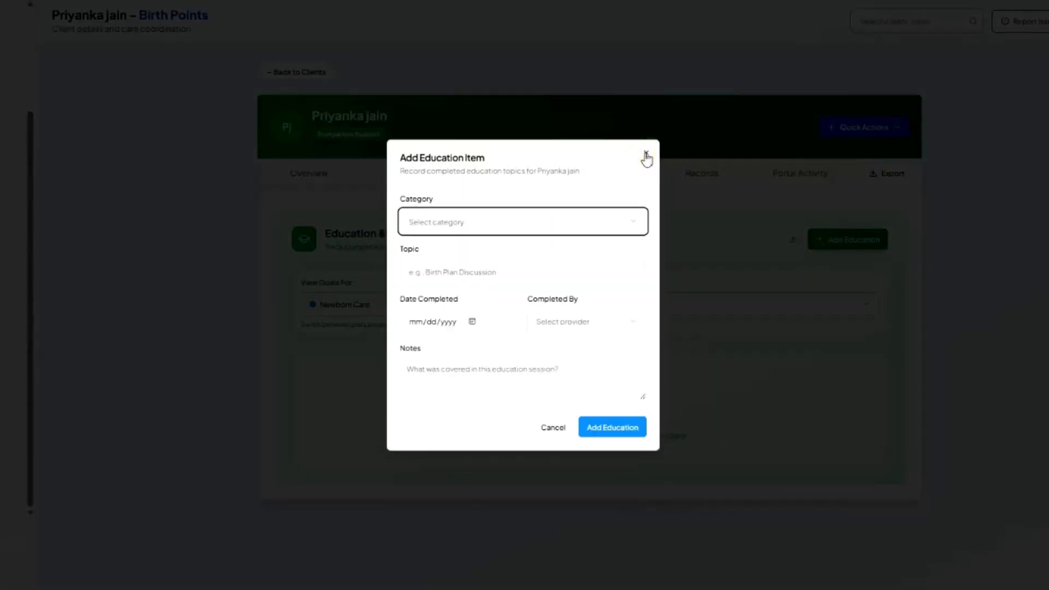
click(646, 154)
click(852, 239)
click(648, 156)
Switch the education goals to Lactation and examine the category choices for a new education item
click(375, 309)
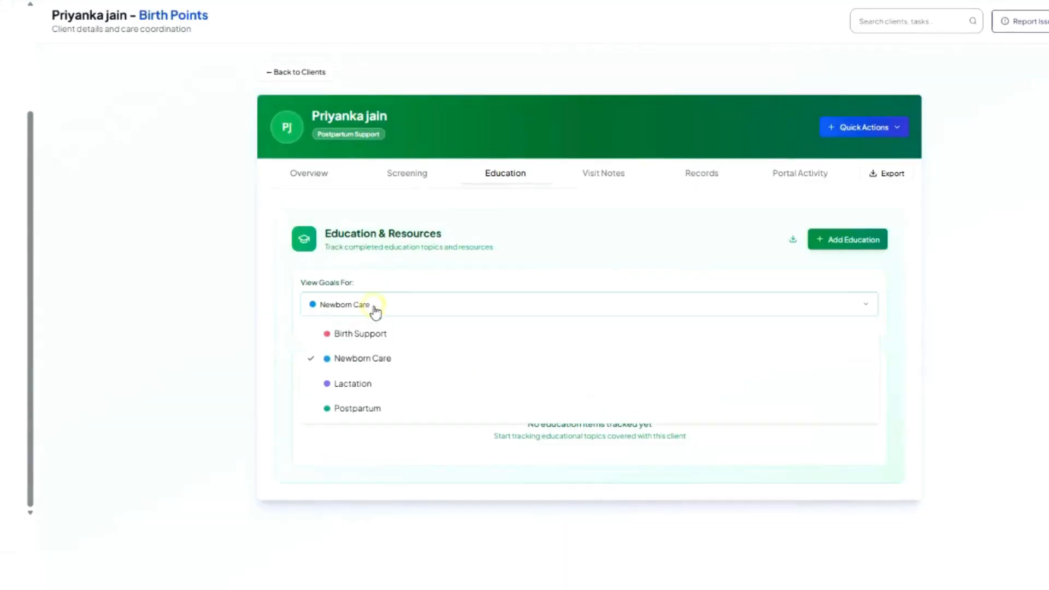
click(389, 383)
click(849, 239)
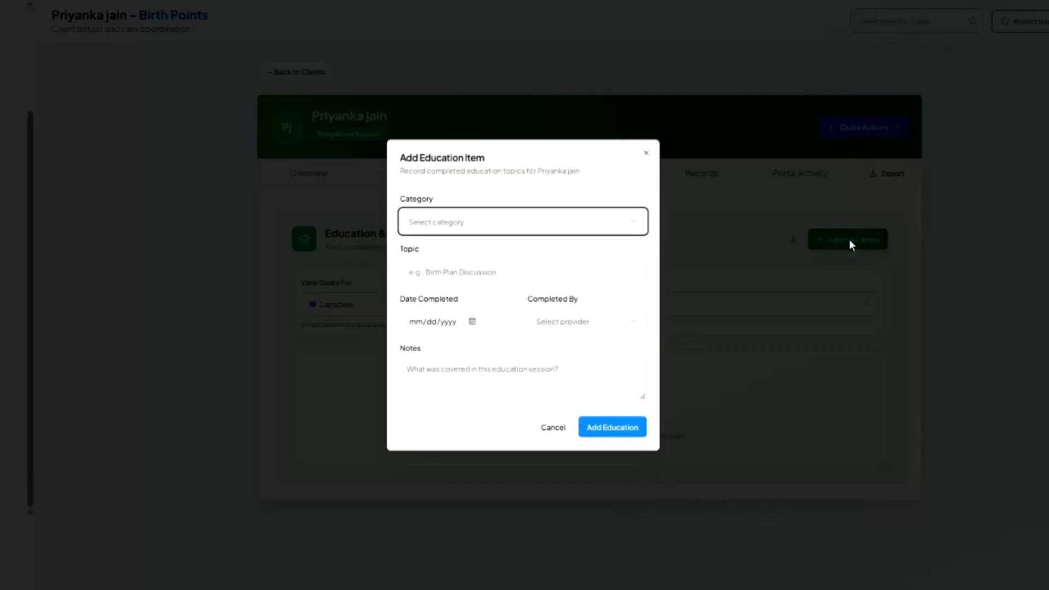
click(538, 224)
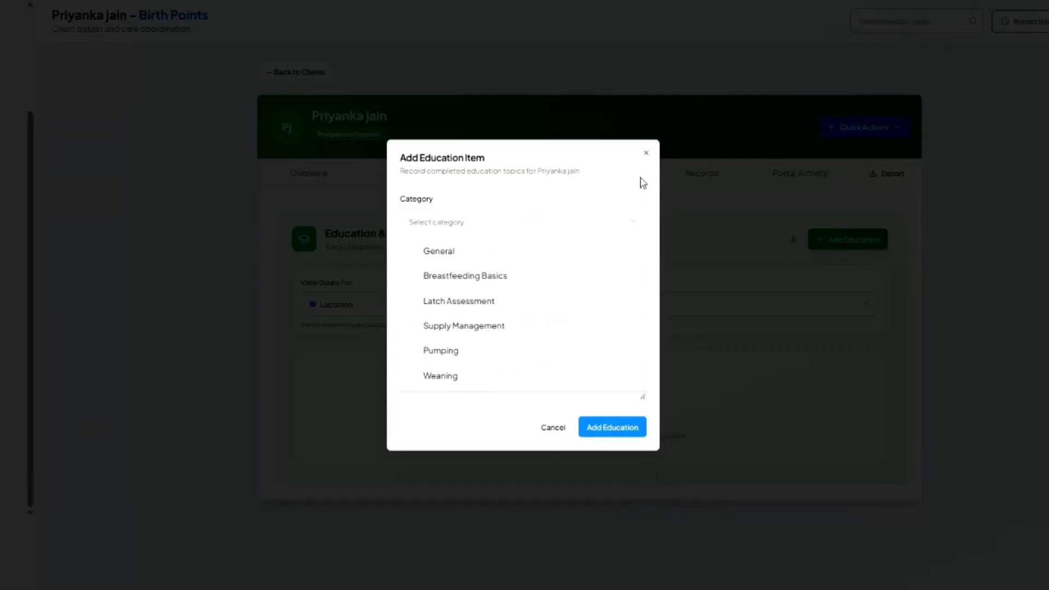
click(646, 155)
click(647, 156)
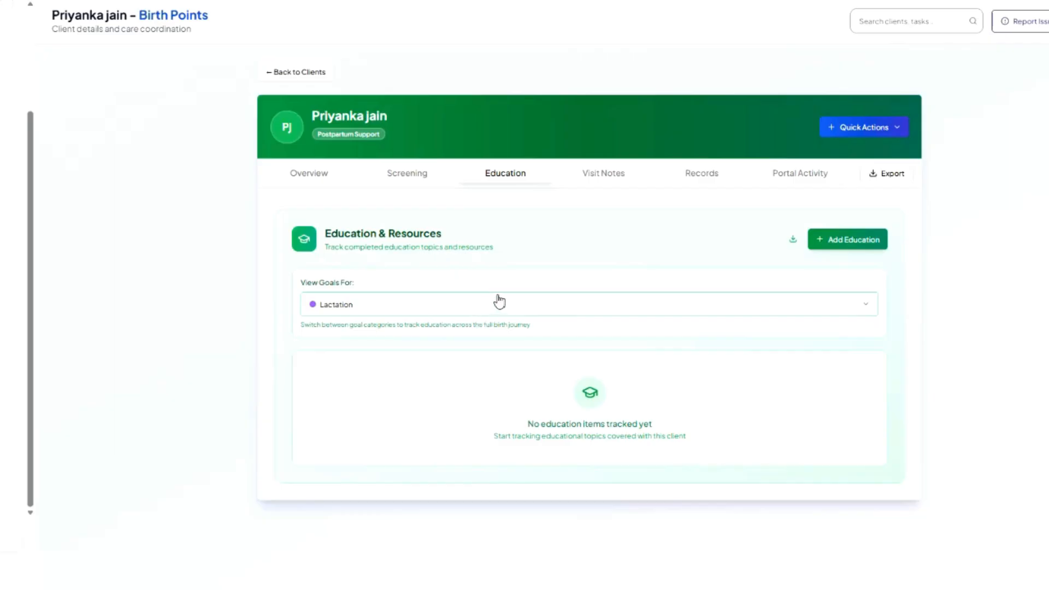
Review the client's visit notes, referral tracking and client logs
click(602, 164)
click(606, 182)
scroll(653, 293, down, 2)
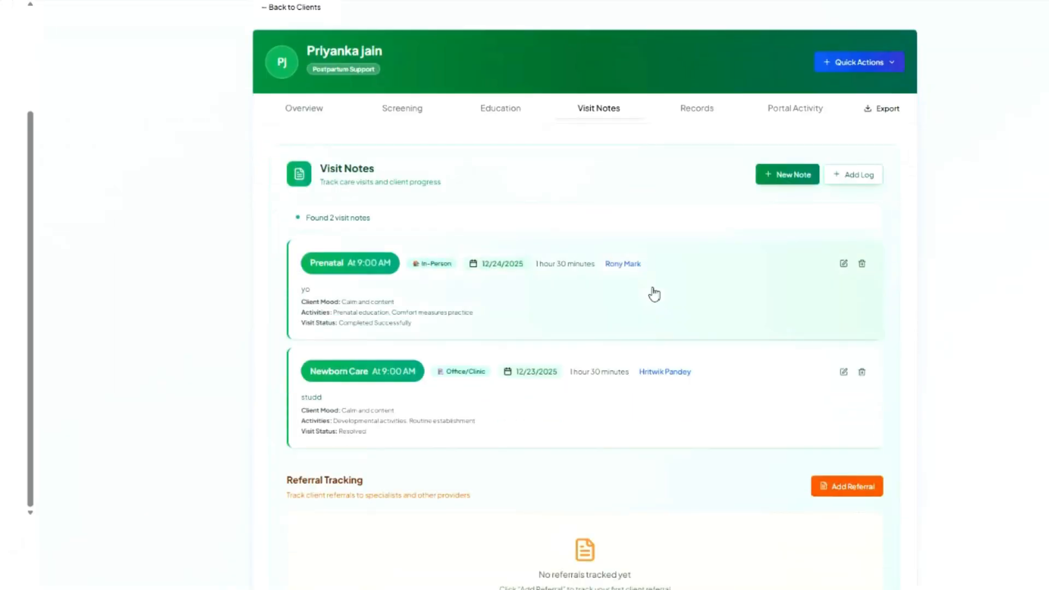
scroll(658, 297, up, 1)
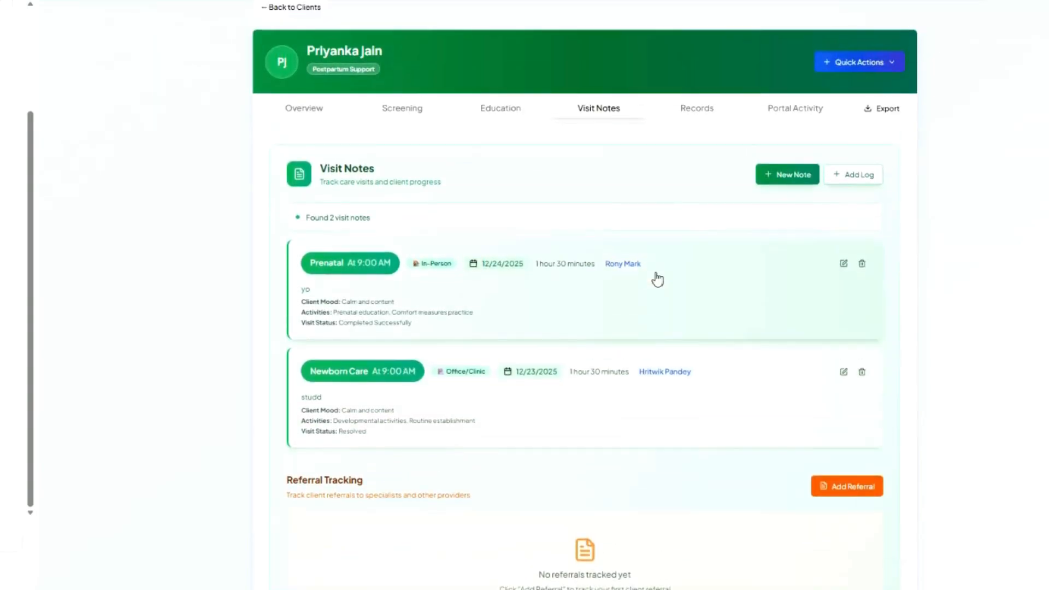
scroll(656, 277, down, 2)
scroll(656, 281, up, 2)
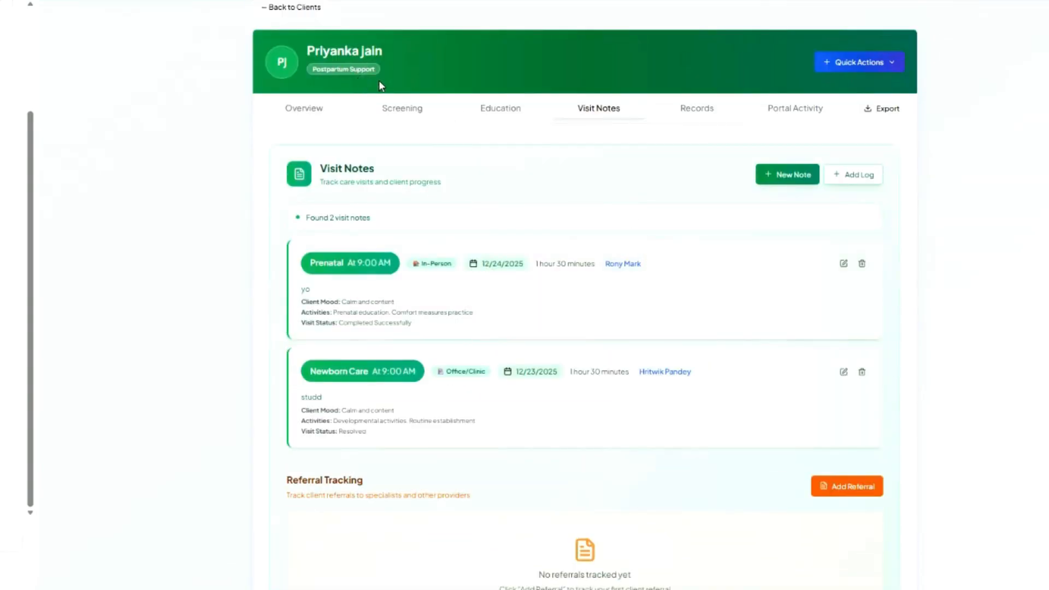
scroll(615, 295, down, 4)
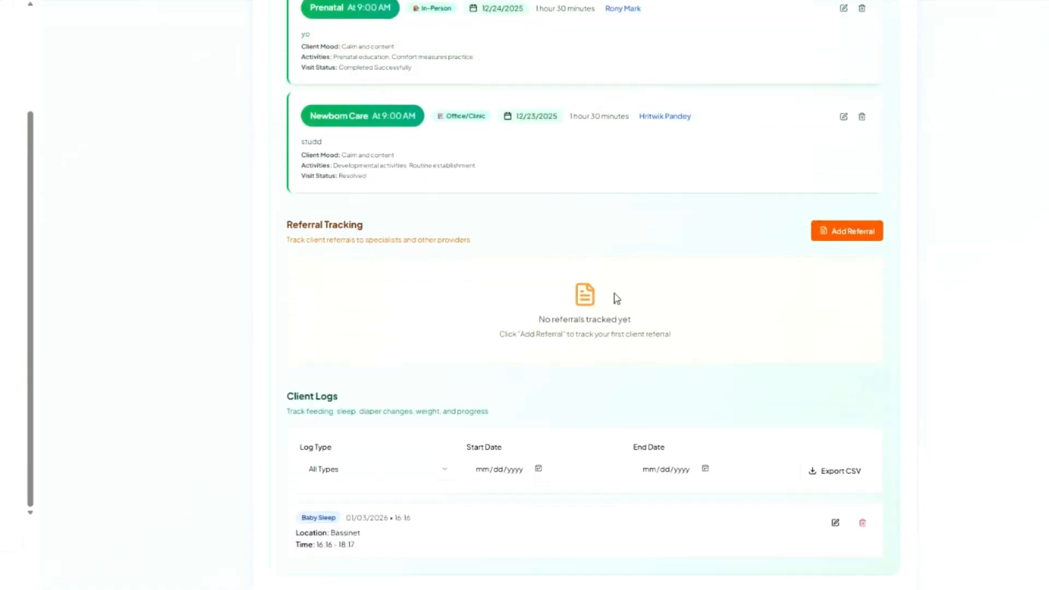
scroll(657, 408, up, 3)
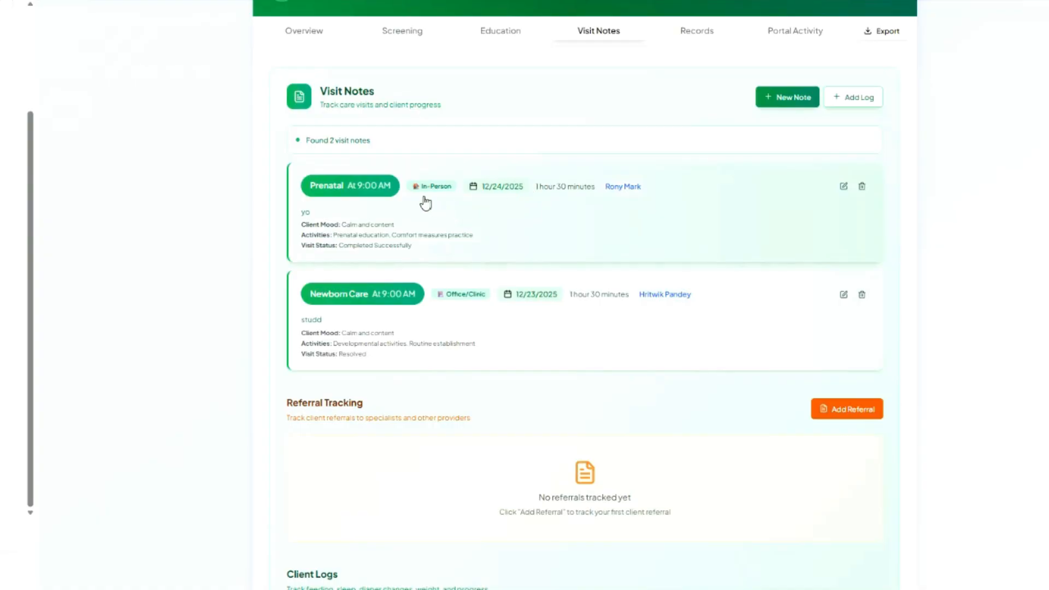
Open the prenatal visit note for editing and set its visit format to Home Visit
click(757, 203)
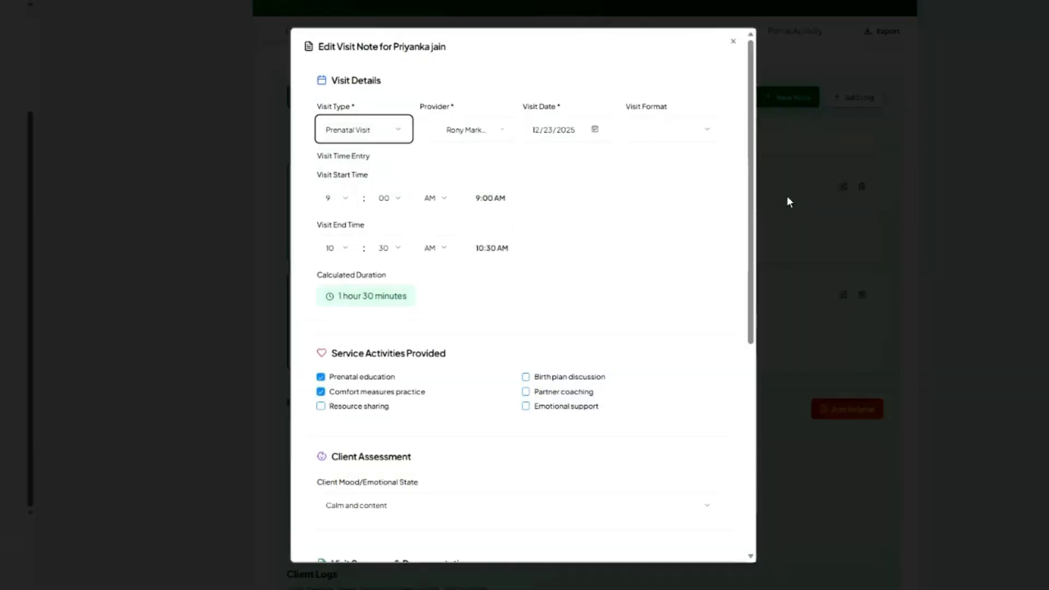
click(696, 135)
click(696, 161)
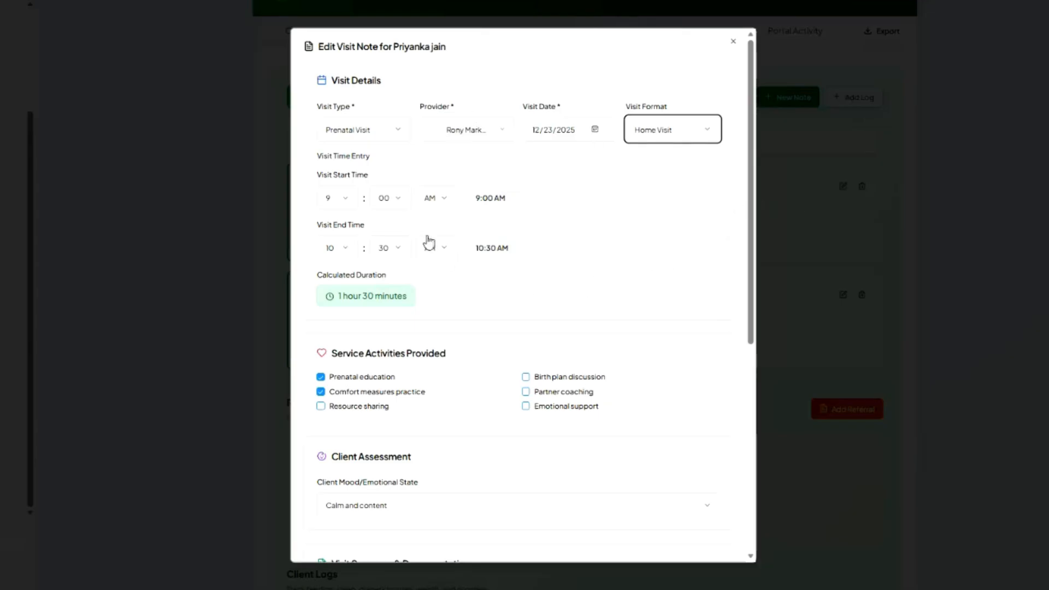
Set the prenatal note's visit status to Completed - Follow up needed and examine the follow-up fields
scroll(349, 263, down, 1)
scroll(349, 263, down, 1)
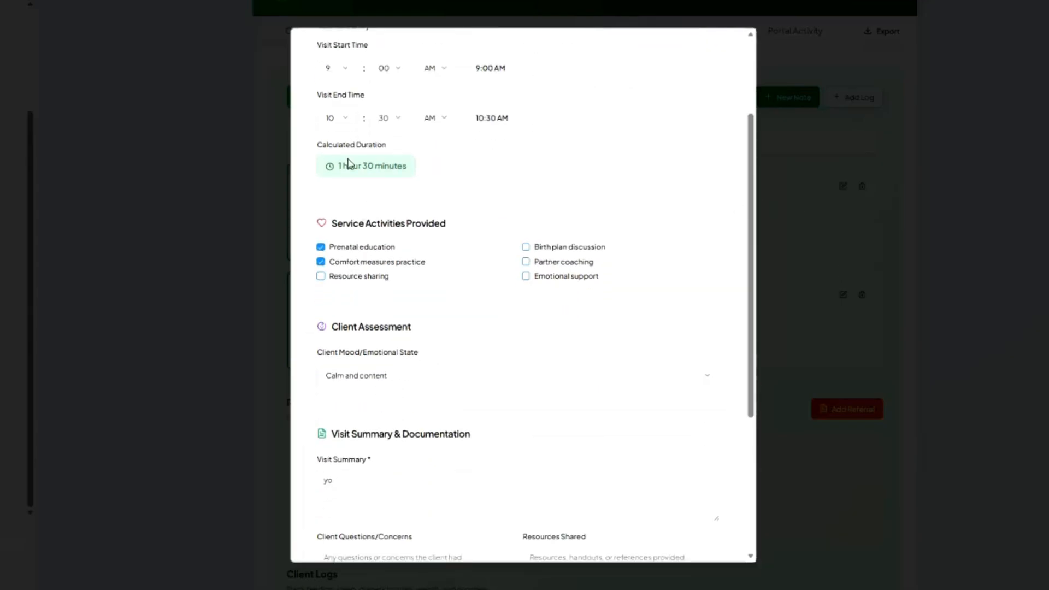
scroll(437, 261, down, 1)
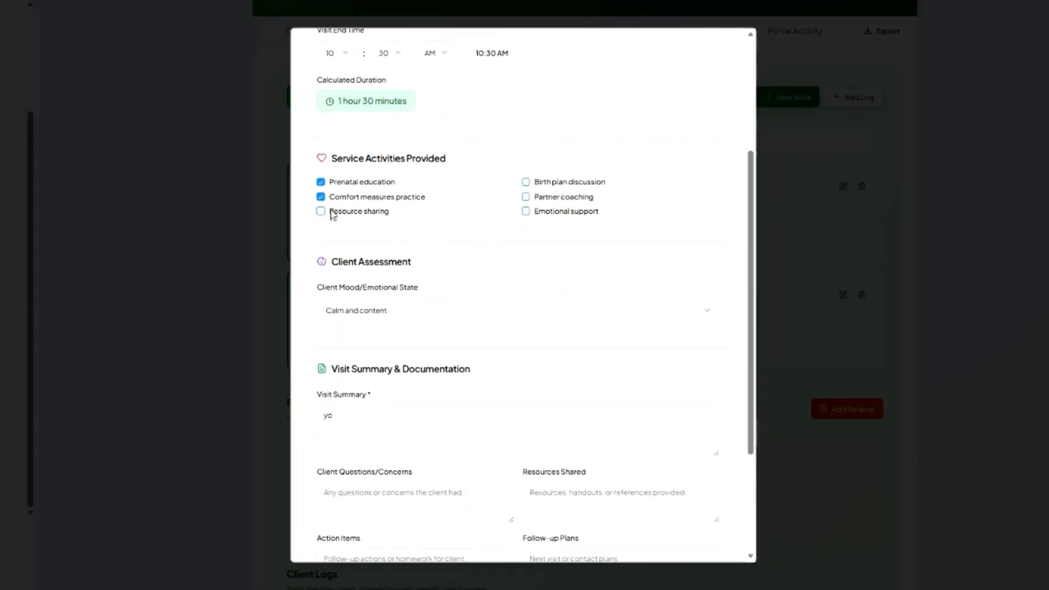
scroll(518, 427, down, 3)
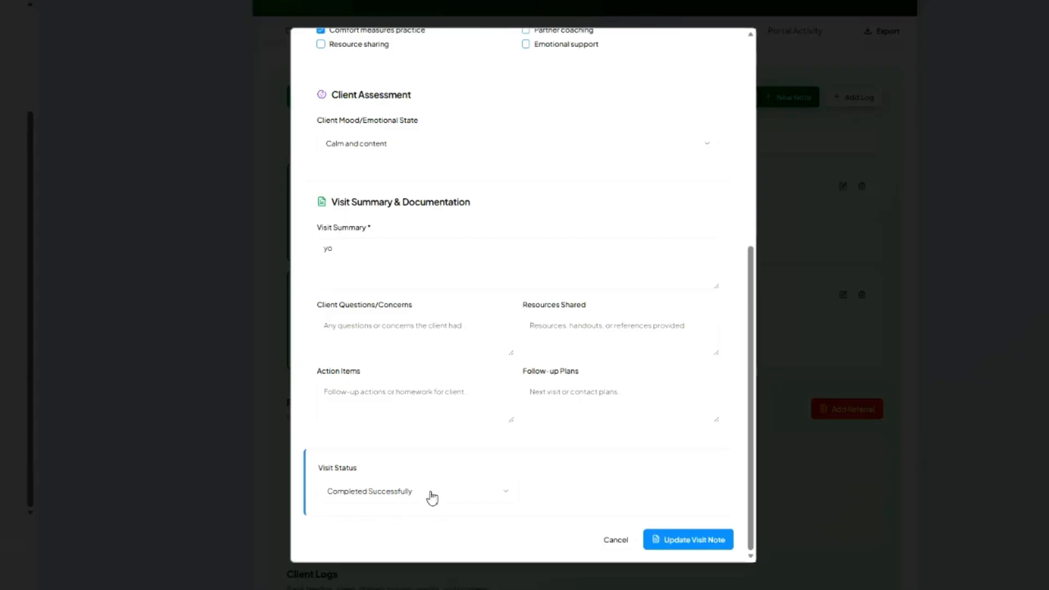
click(432, 496)
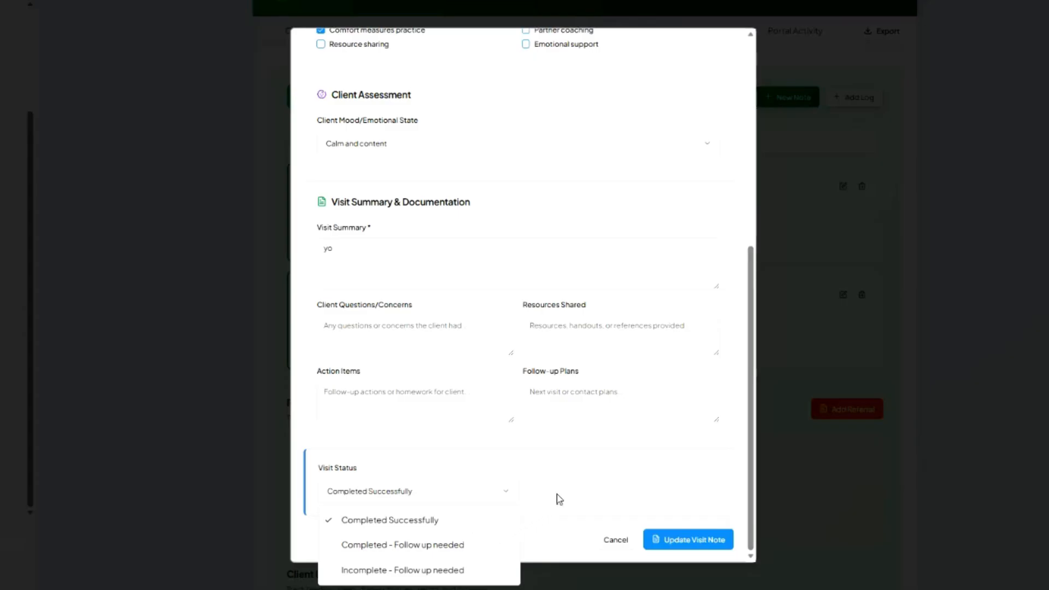
click(458, 546)
scroll(461, 525, down, 2)
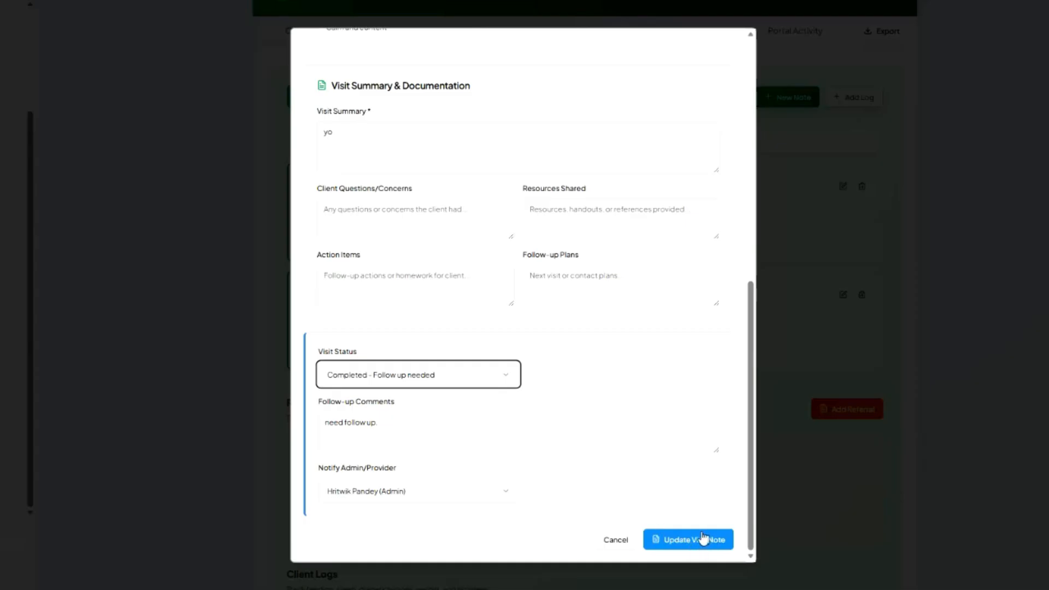
Set the visit status to Completed Successfully and save the updated prenatal visit note
click(421, 383)
click(426, 409)
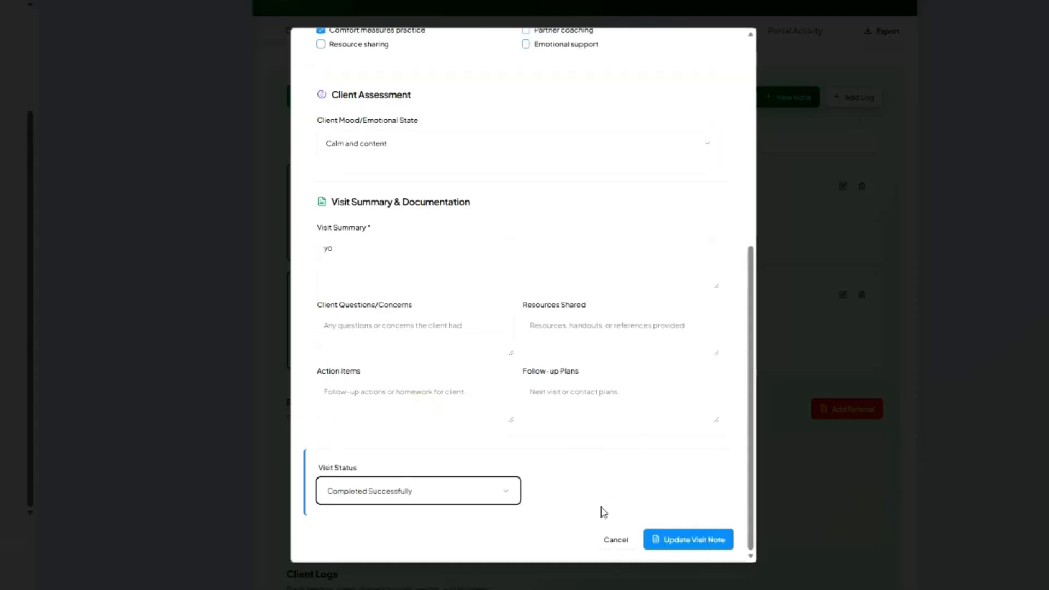
click(678, 540)
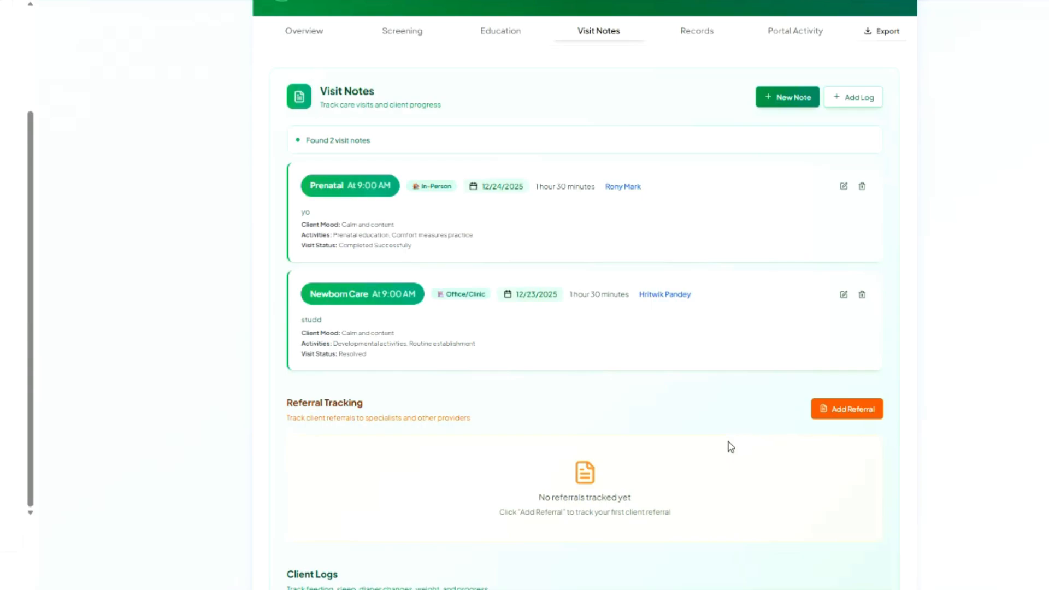
Examine the new referral form and its referral status choices, then close it without saving
scroll(743, 458, down, 4)
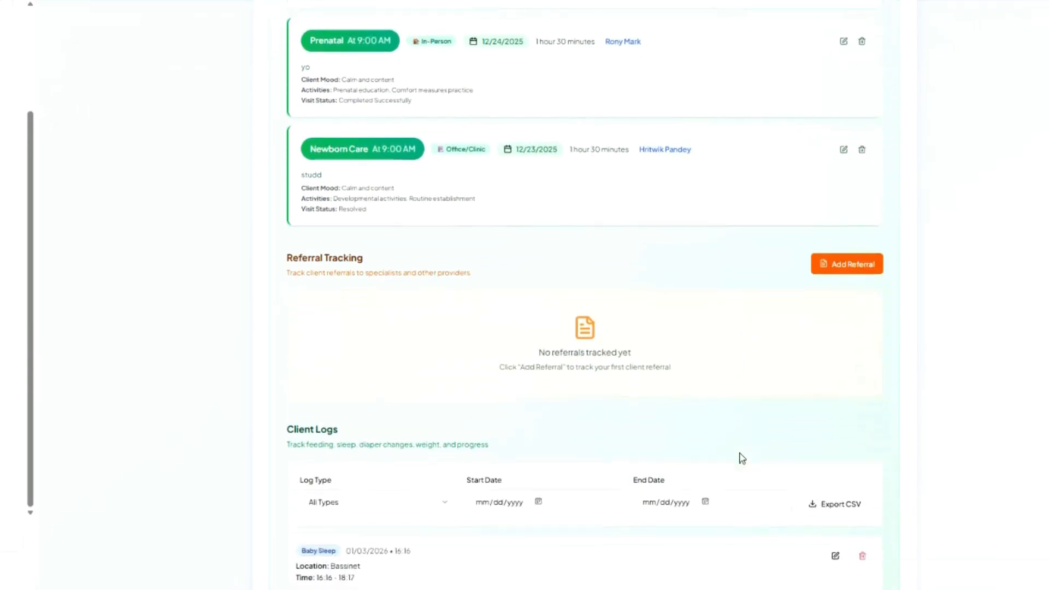
click(838, 220)
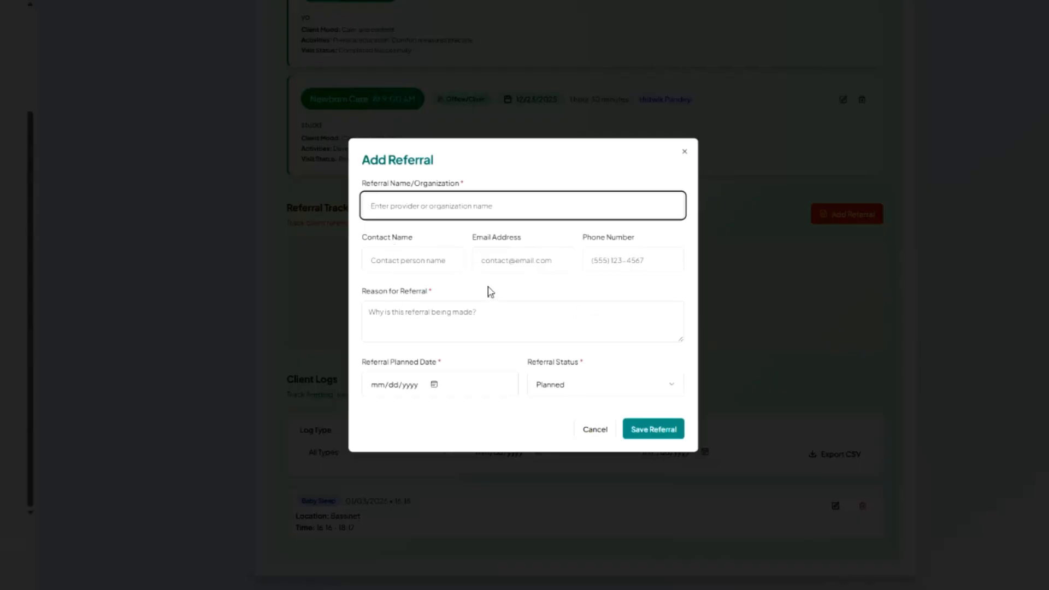
click(559, 386)
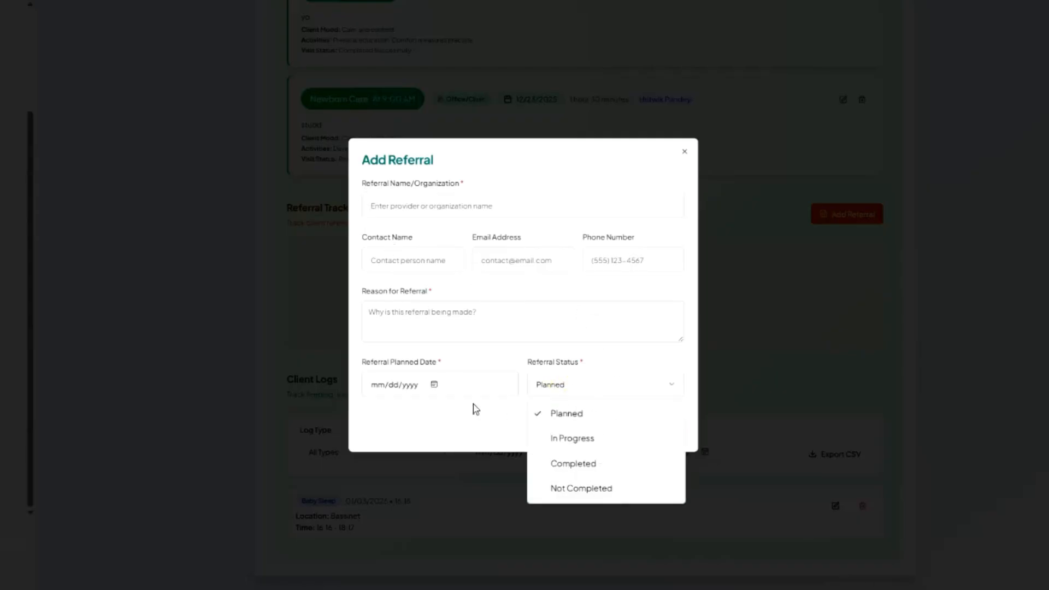
click(379, 316)
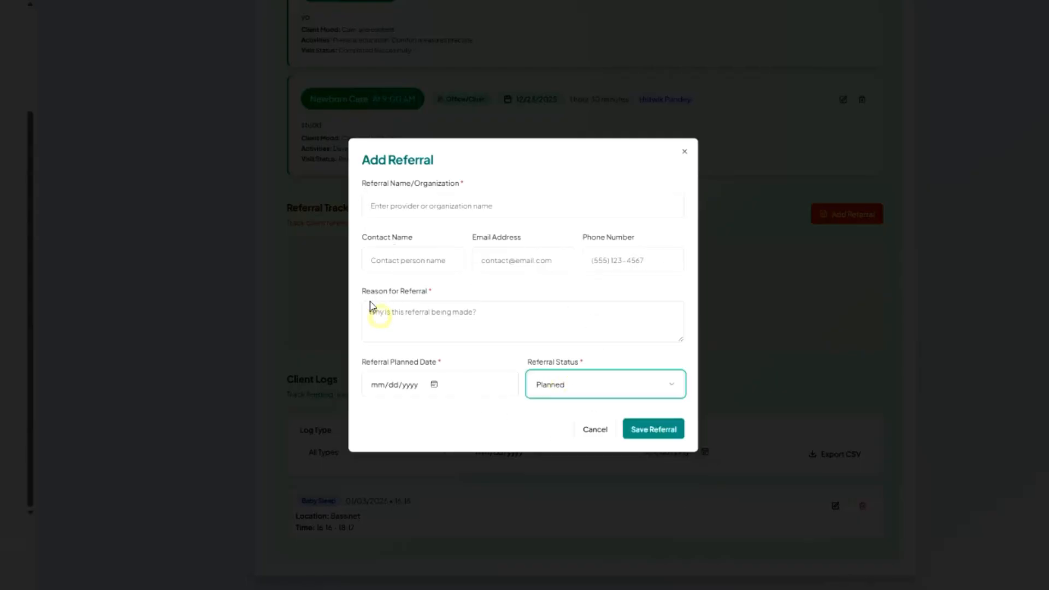
click(684, 152)
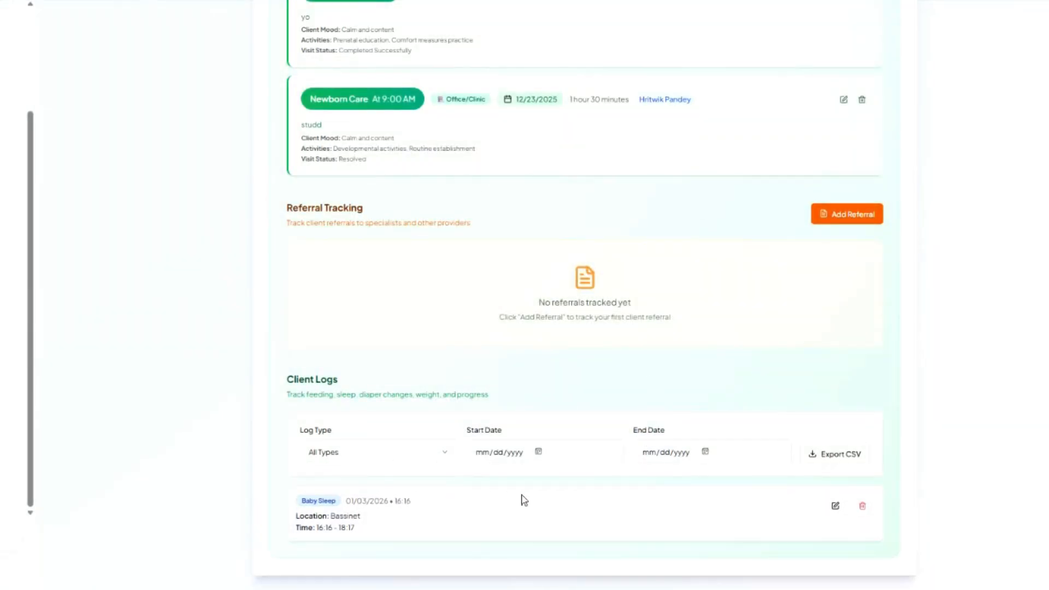
Examine the quick actions offered for the client and close them without choosing one
scroll(524, 500, up, 5)
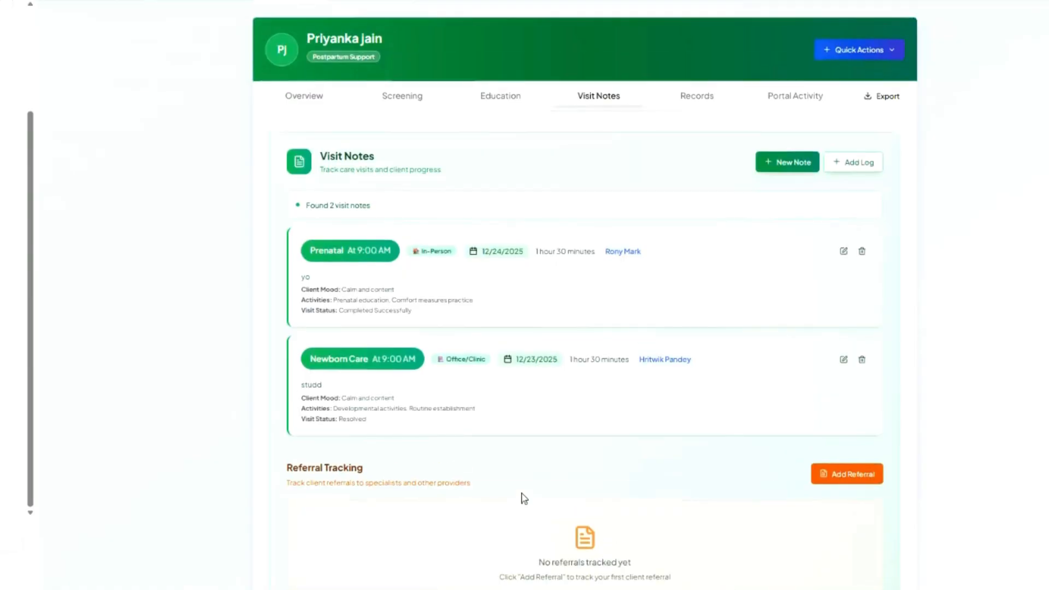
click(840, 51)
click(711, 88)
scroll(516, 293, up, 2)
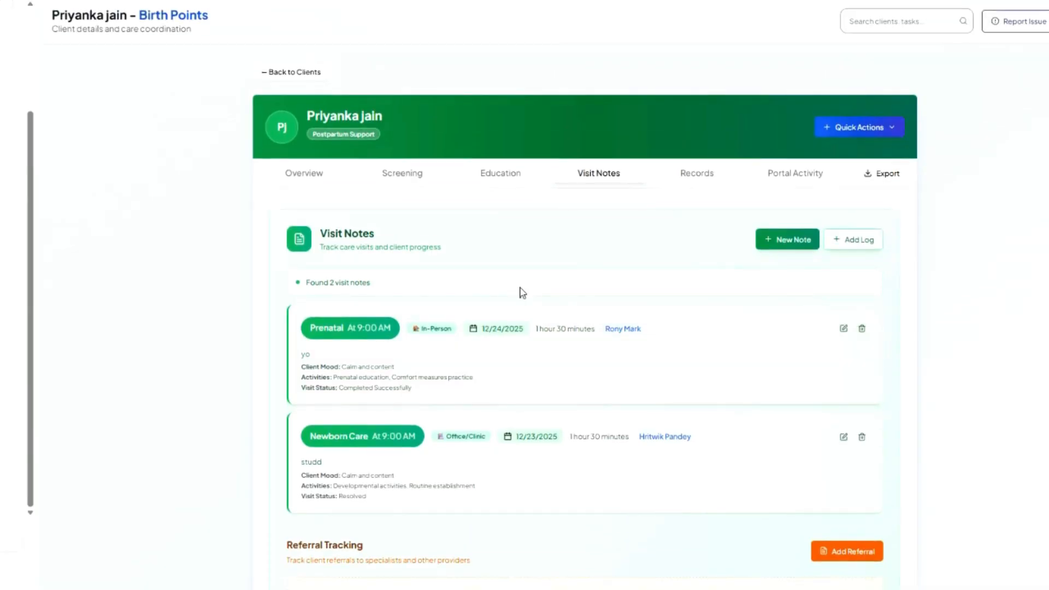
Review the client logs and the editable details of the Baby Sleep entry, leaving it unchanged
scroll(525, 293, down, 6)
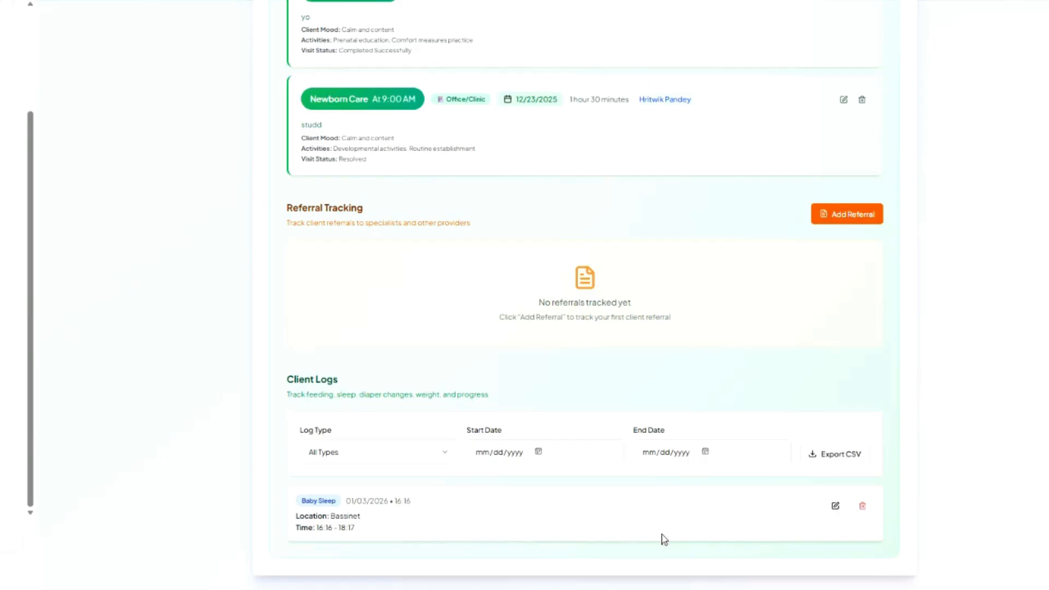
click(835, 509)
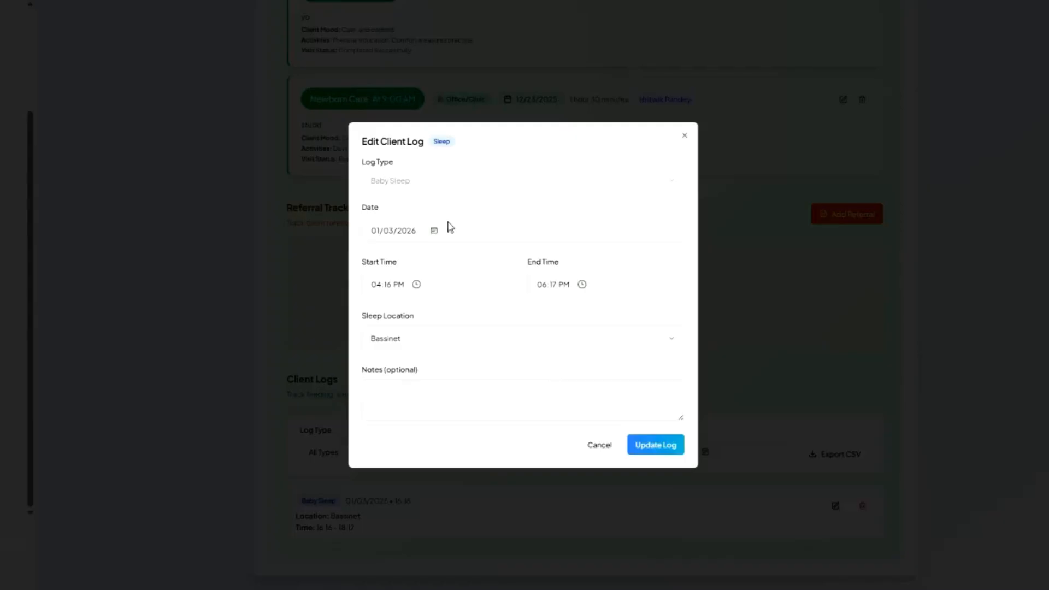
click(685, 136)
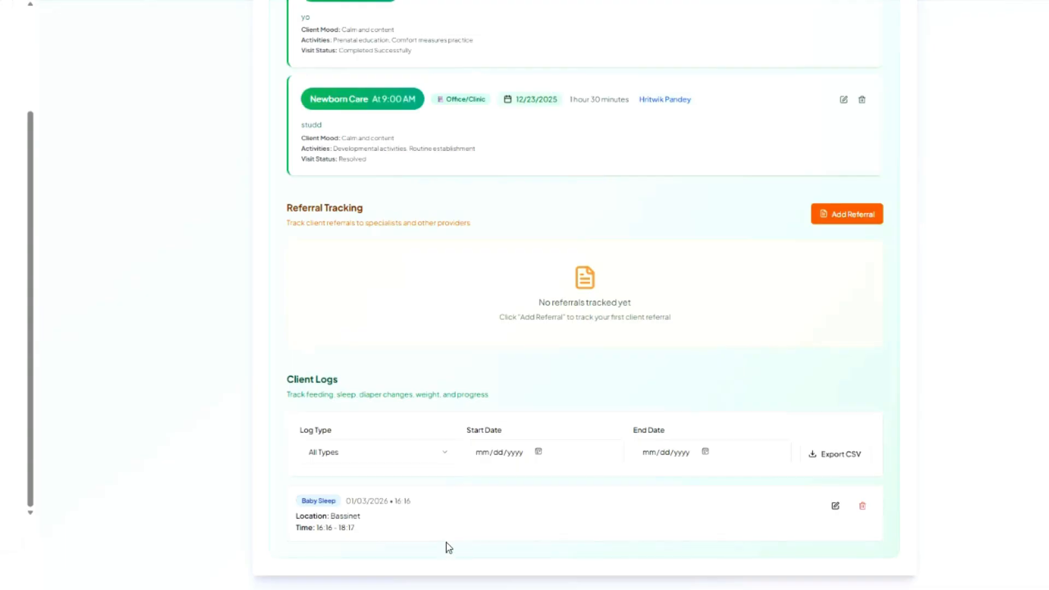
scroll(459, 554, up, 6)
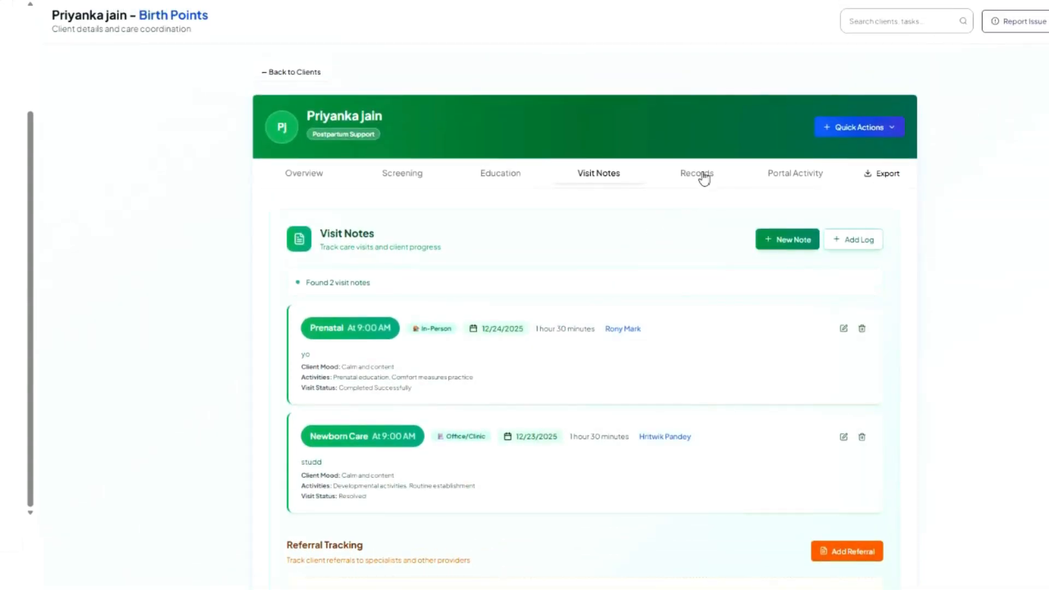
scroll(606, 475, down, 6)
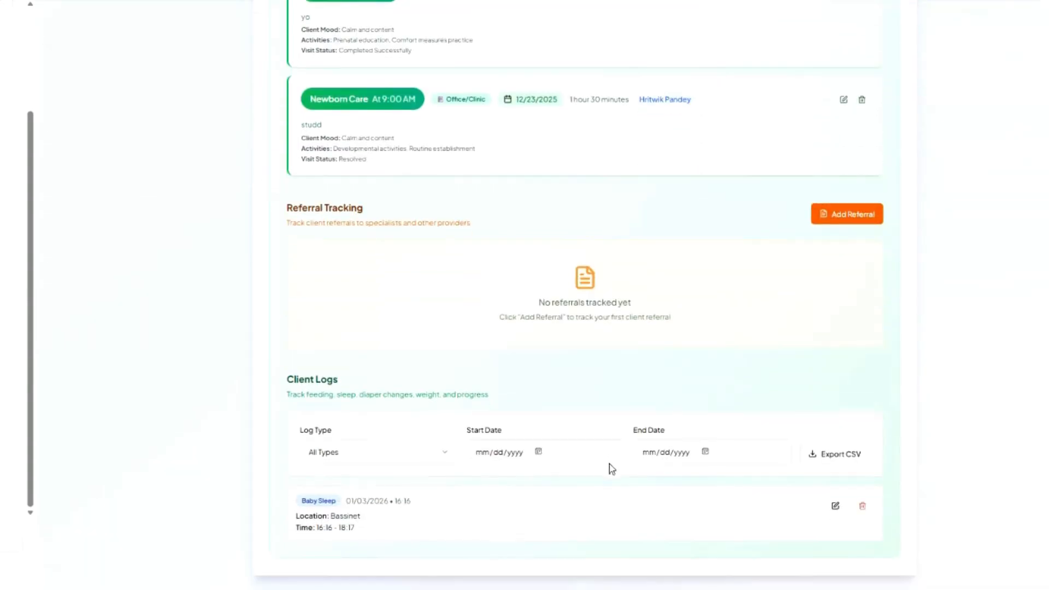
scroll(609, 466, up, 4)
scroll(609, 464, up, 2)
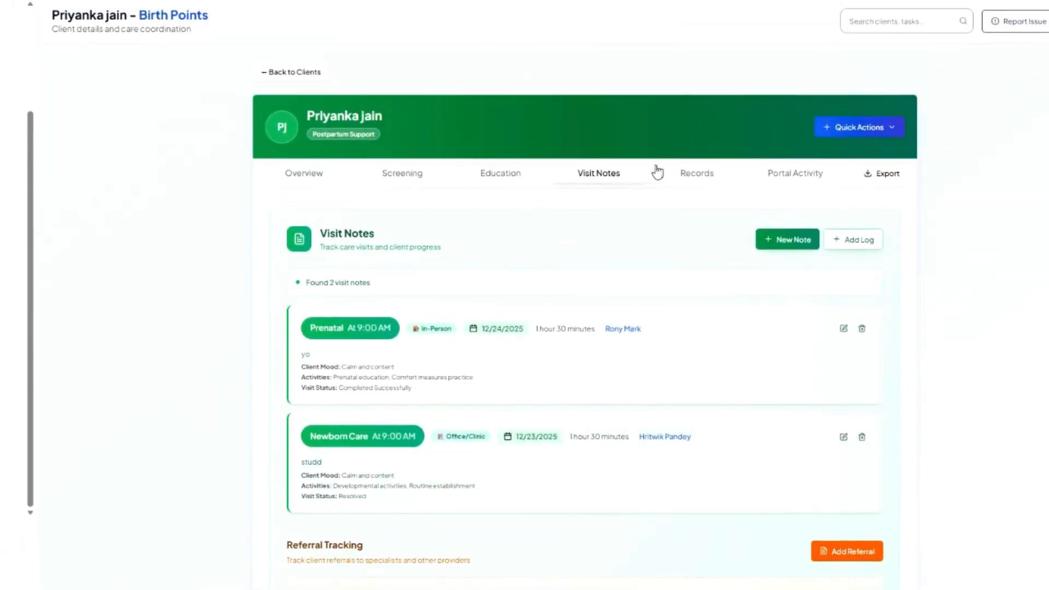
Open the client's records and review the uploaded and signed documents sections
click(695, 183)
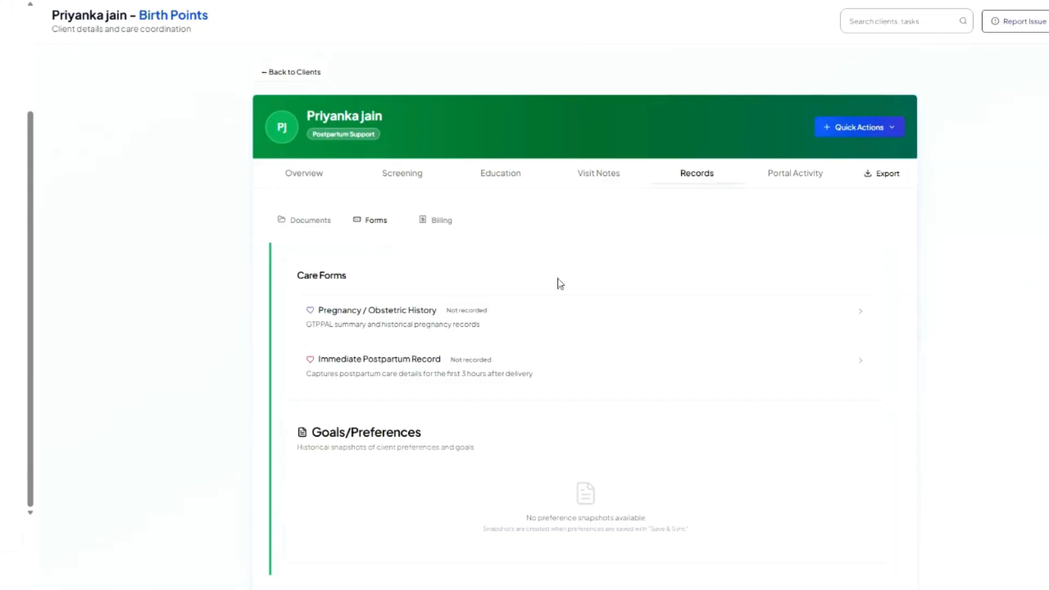
click(303, 225)
scroll(475, 459, down, 2)
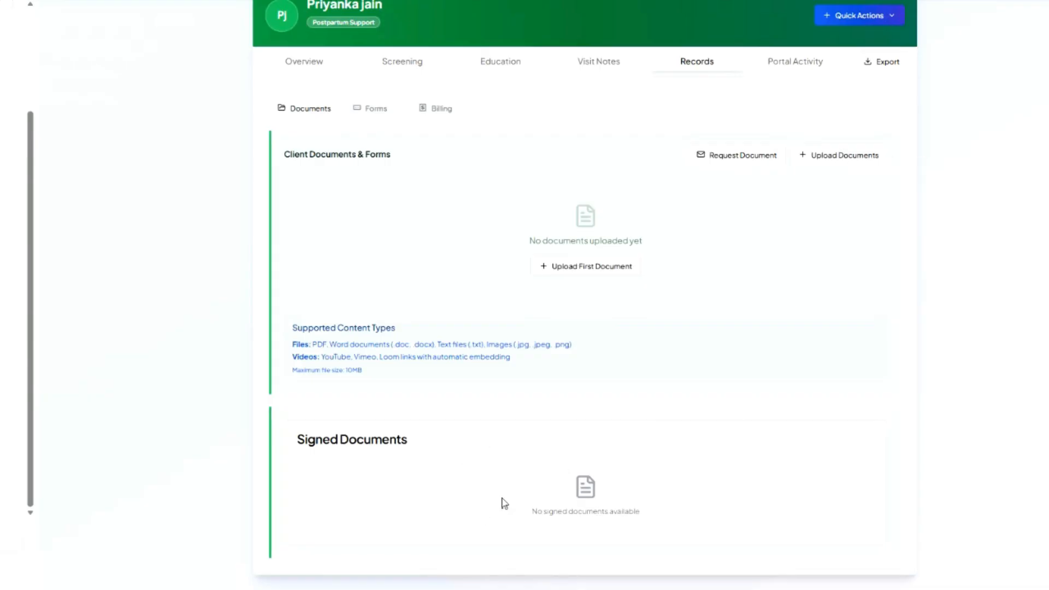
scroll(502, 481, up, 2)
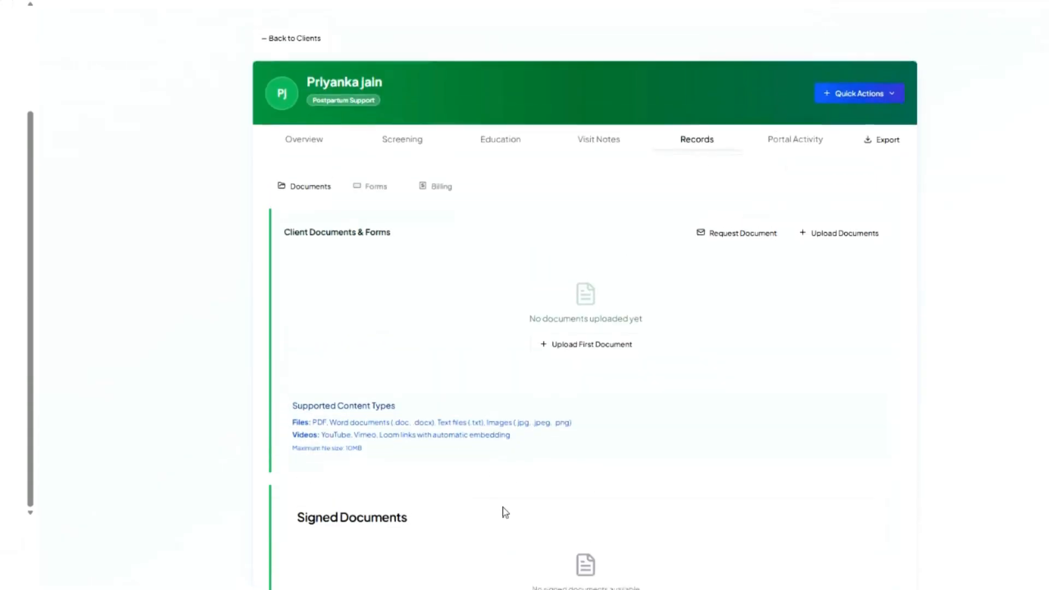
click(376, 225)
click(302, 219)
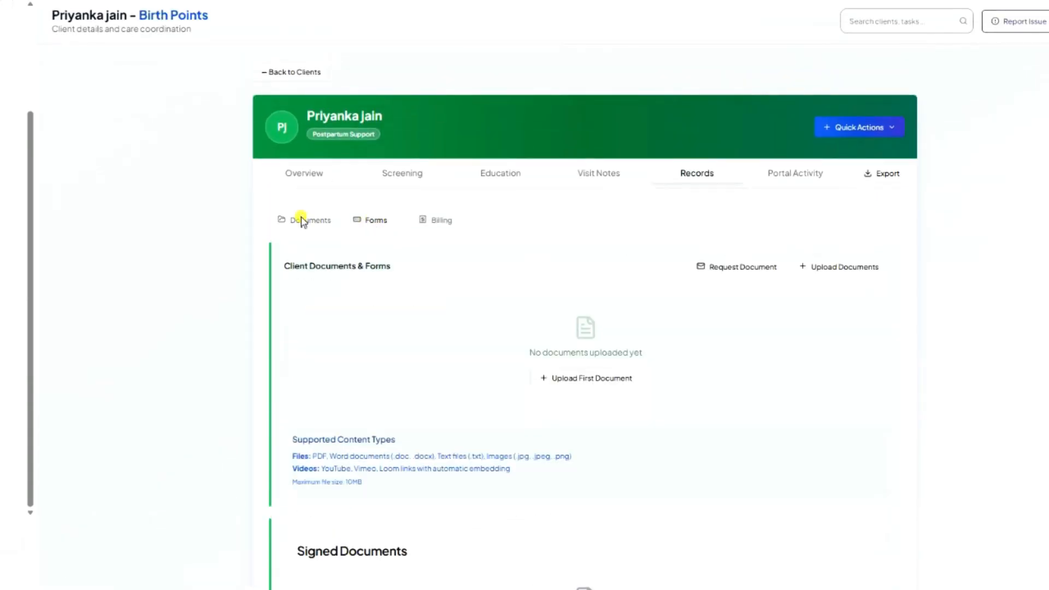
scroll(524, 547, down, 2)
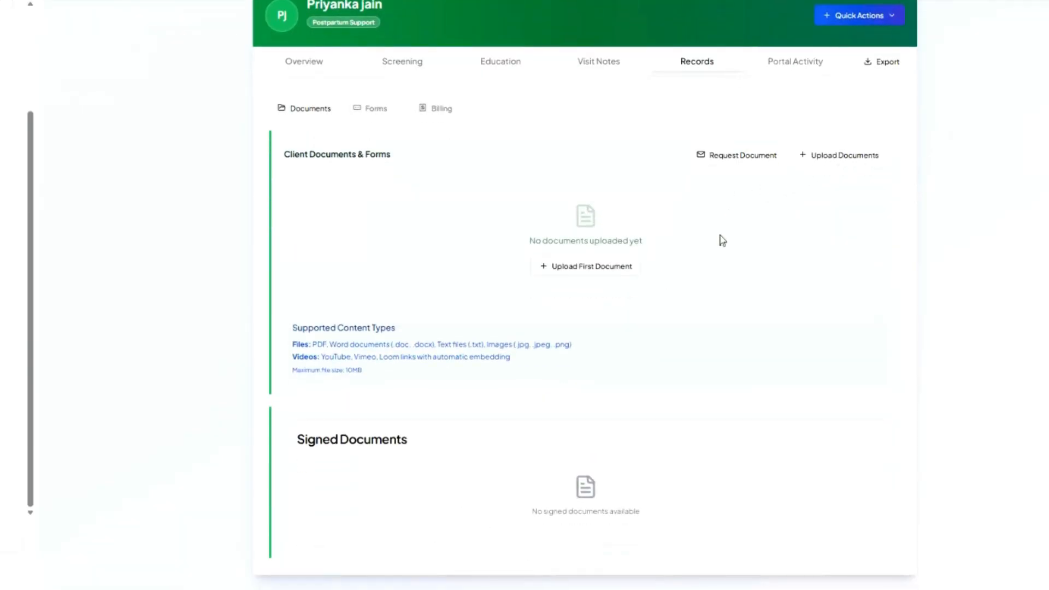
scroll(534, 487, up, 2)
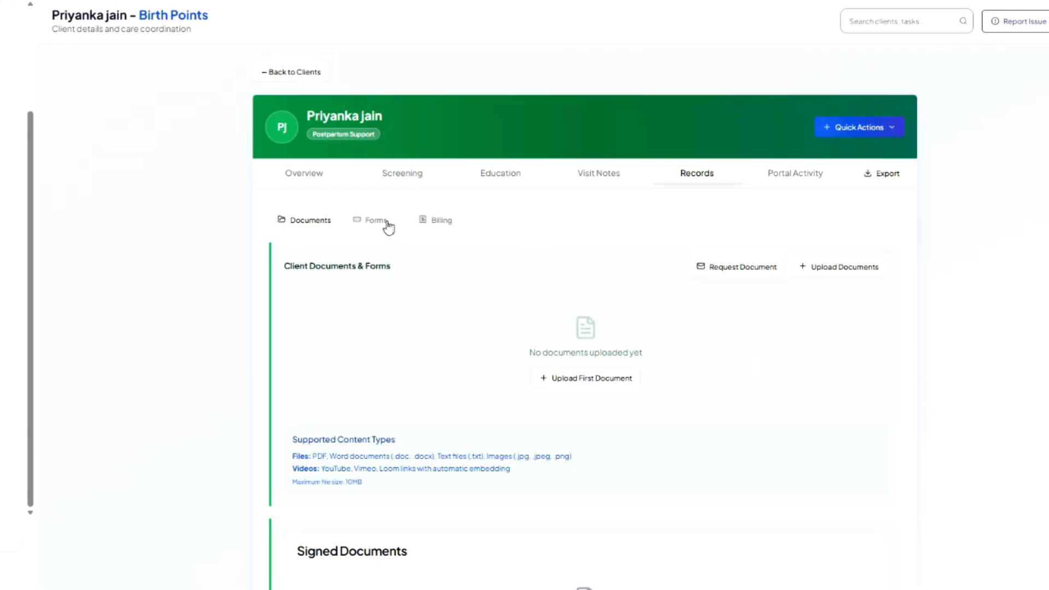
Review the care forms: Pregnancy / Obstetric History with its new pregnancy record fields, and the Immediate Postpartum Record
click(388, 227)
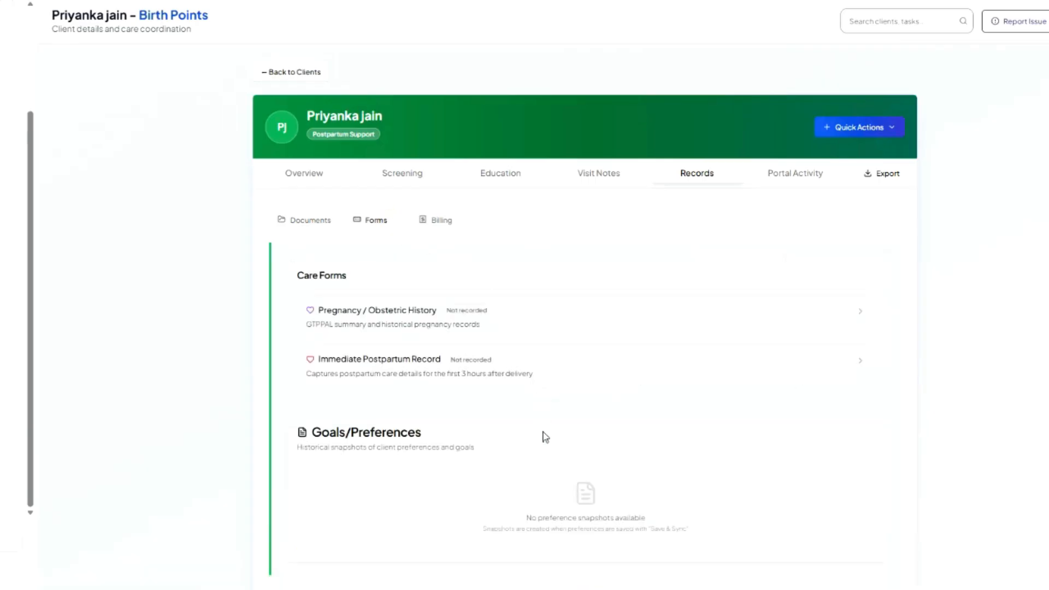
scroll(545, 438, down, 1)
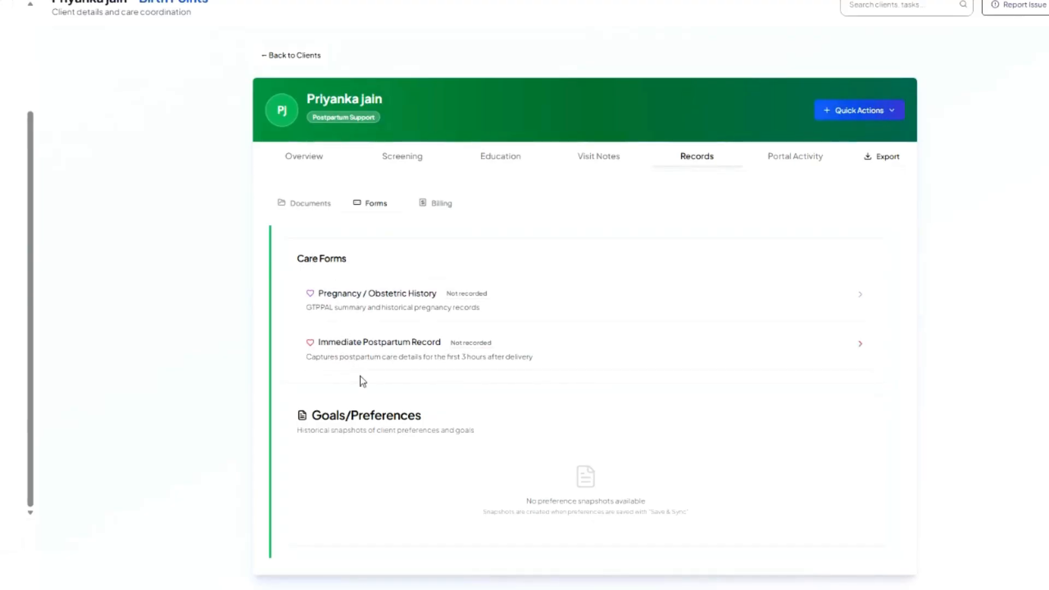
click(382, 302)
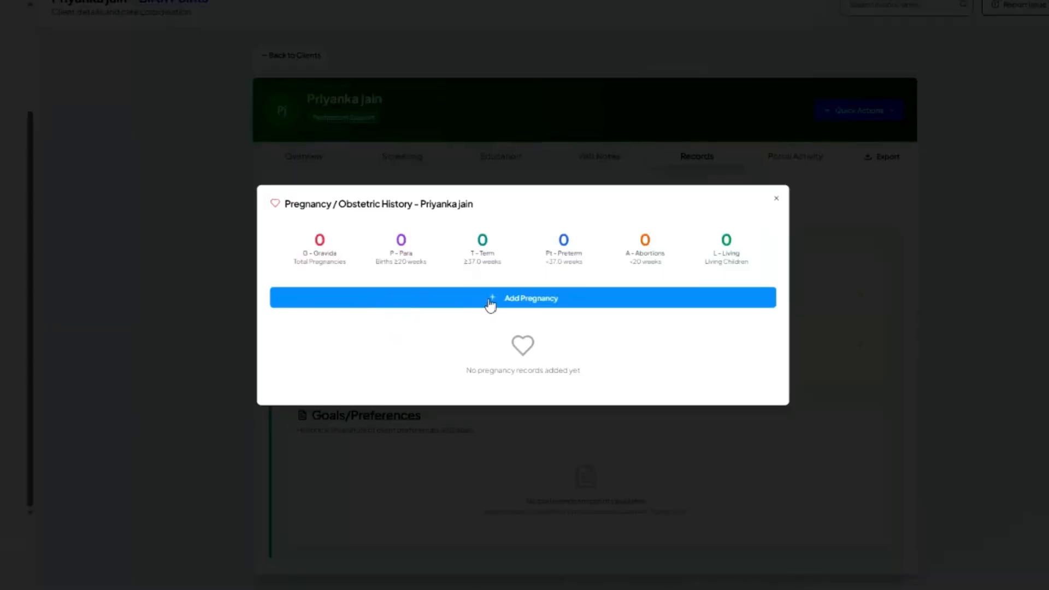
click(490, 300)
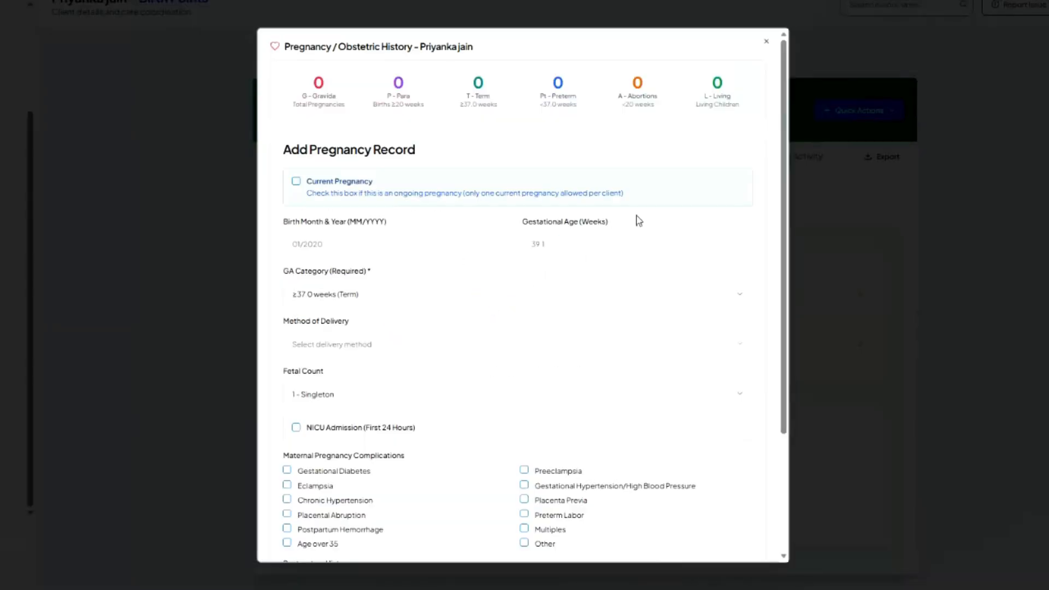
click(766, 44)
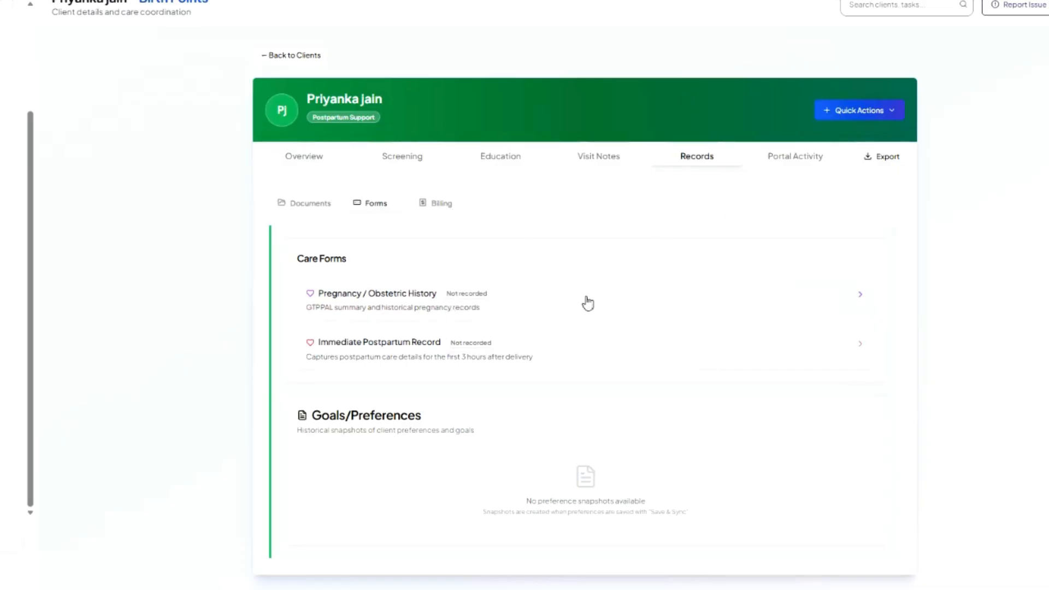
click(580, 356)
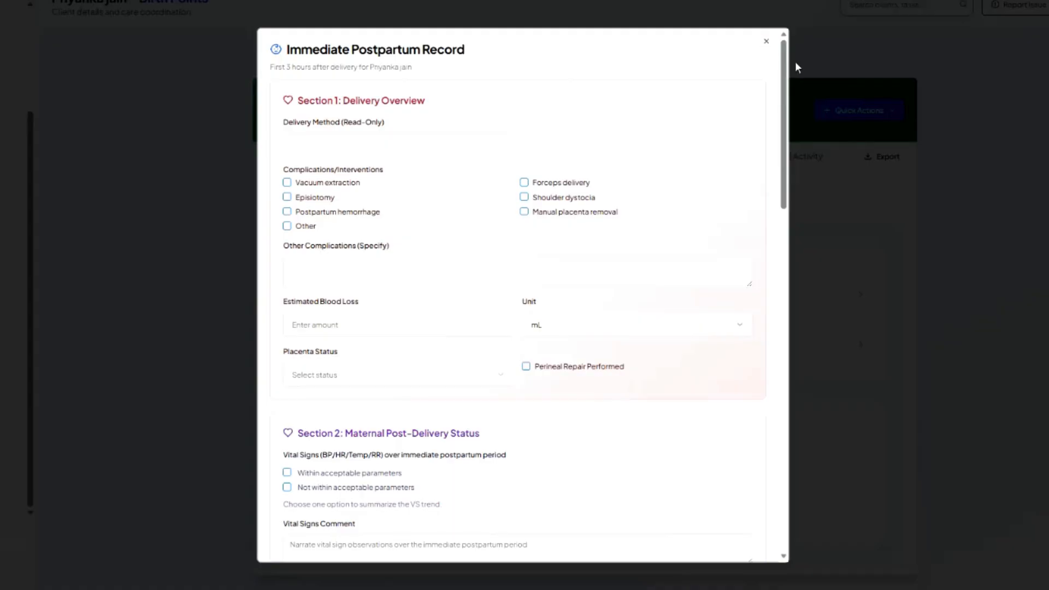
click(768, 43)
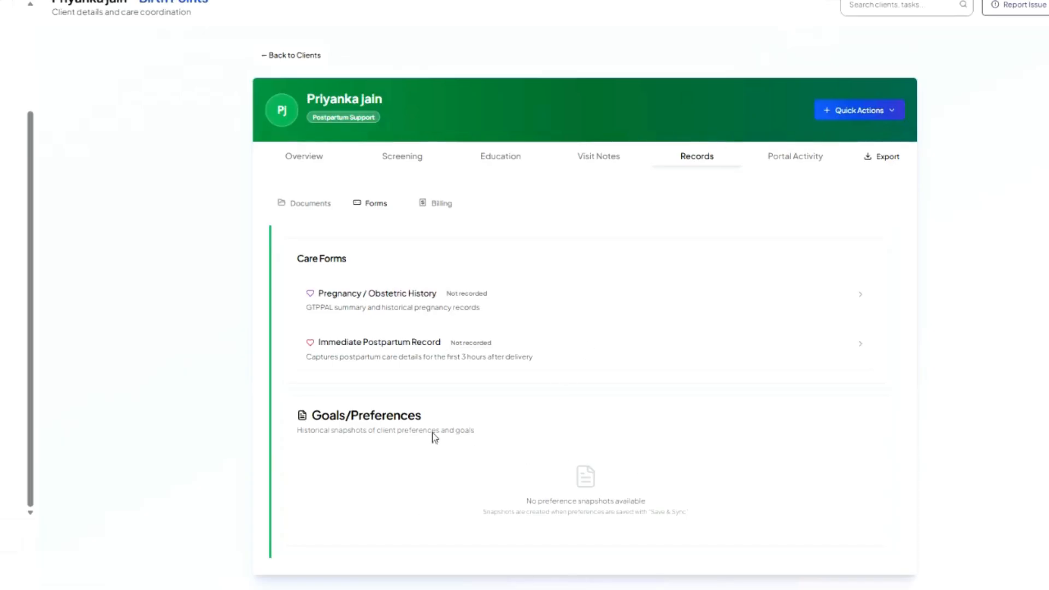
Select perineal care, pain management reminders, overnight newborn care and light meal preparation in the client's postpartum goals, and save and sync them
click(292, 157)
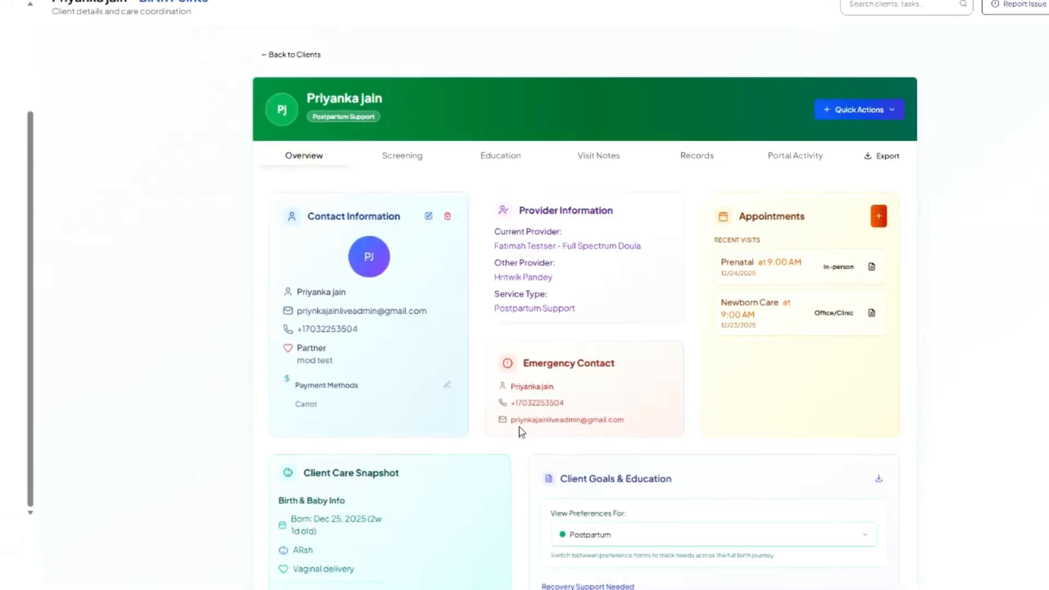
scroll(626, 386, down, 5)
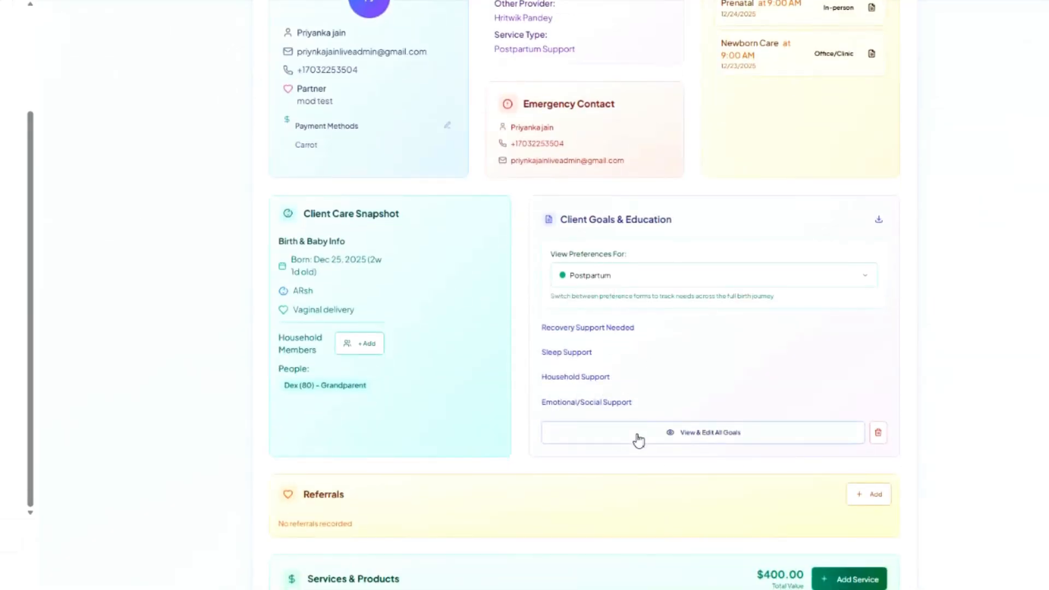
click(637, 434)
click(320, 124)
click(320, 150)
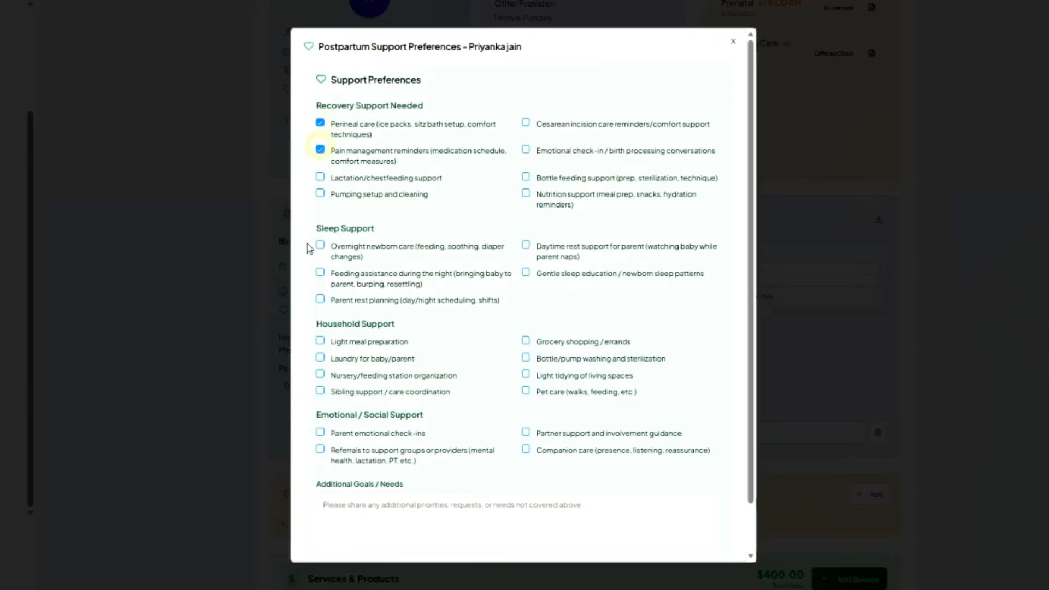
click(320, 245)
click(320, 340)
scroll(466, 449, down, 1)
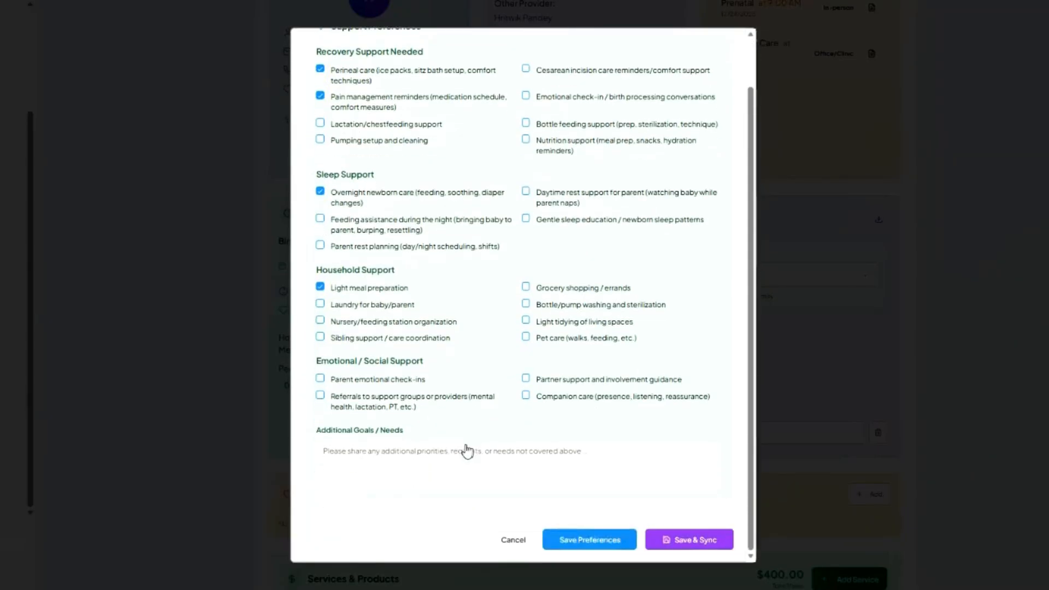
click(689, 542)
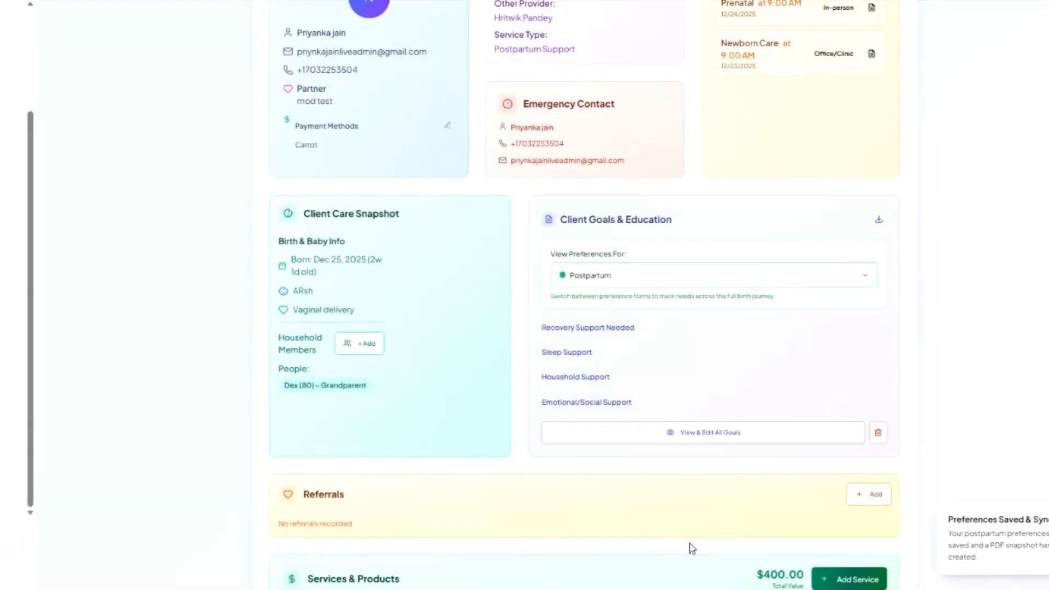
Review the Goals/Preferences snapshot and its shareable form link choices in the client's records, and open the portal activity
scroll(747, 468, up, 5)
click(683, 93)
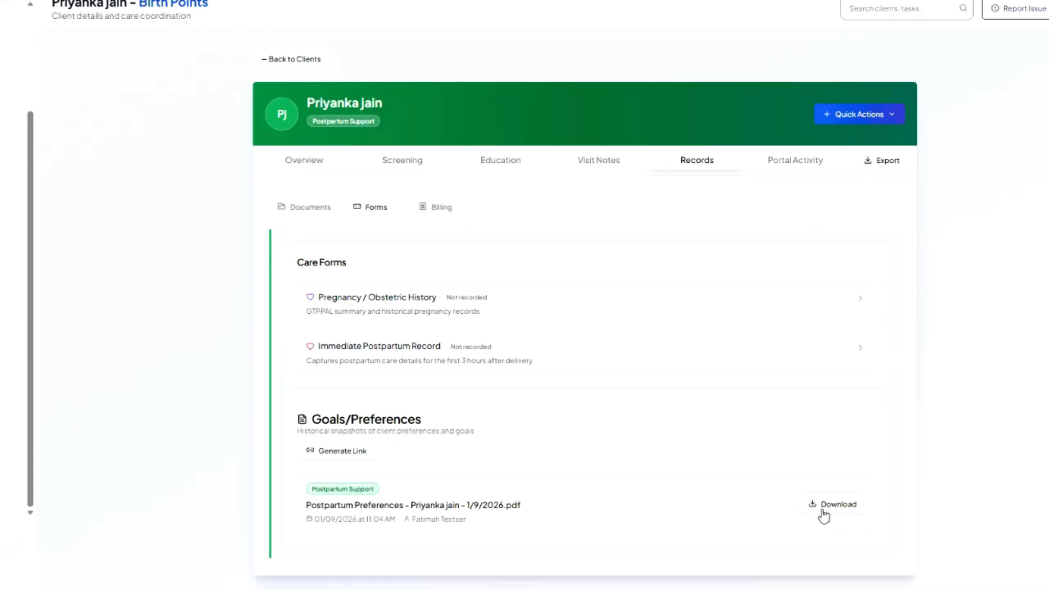
click(366, 452)
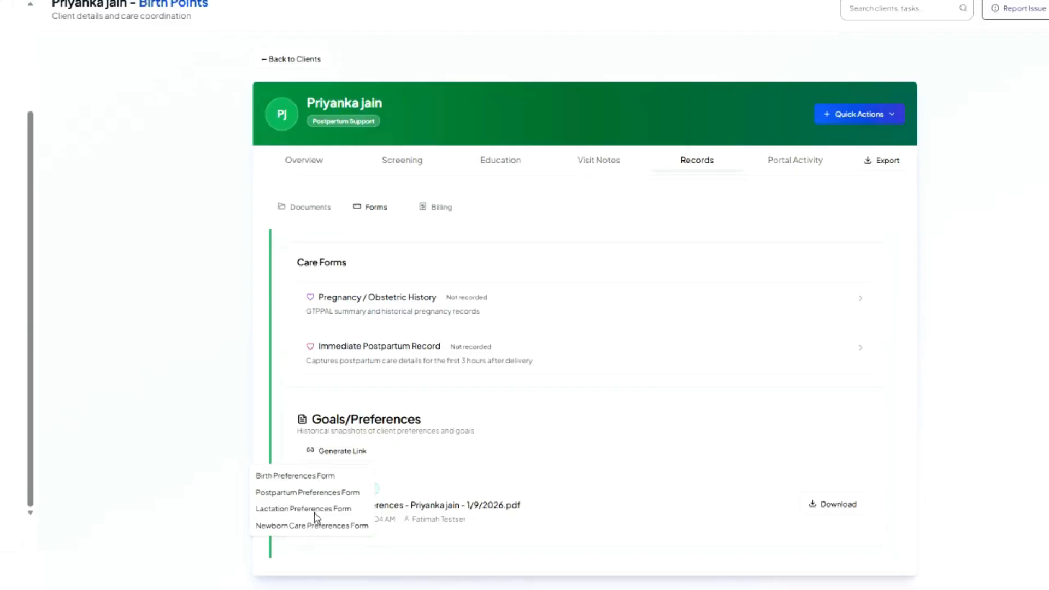
click(460, 454)
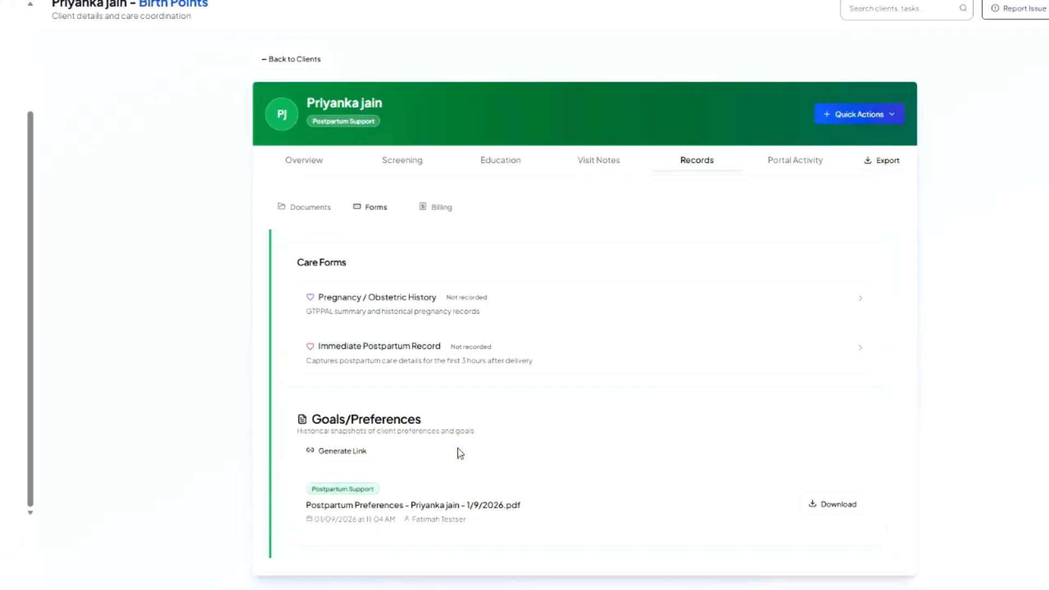
click(790, 162)
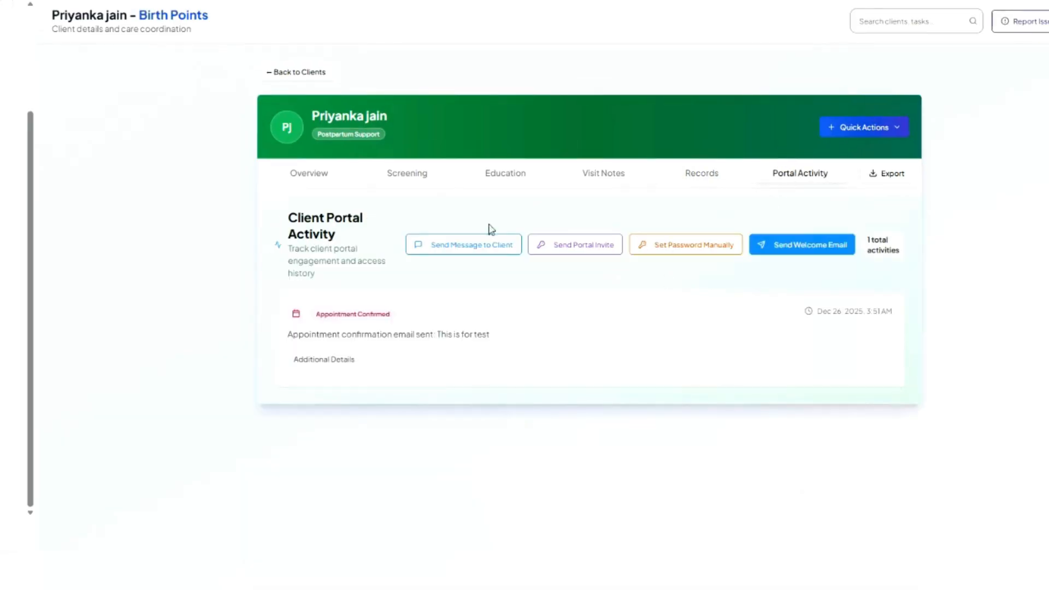
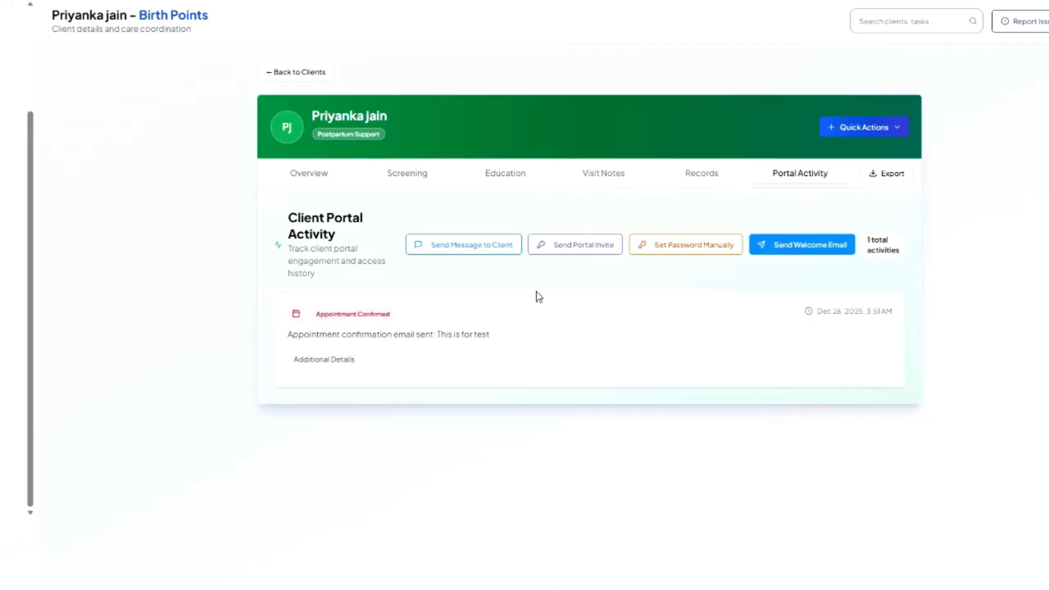
Return to the client list and open the record of the birth support client who is 36 weeks pregnant
click(313, 73)
scroll(487, 417, down, 1)
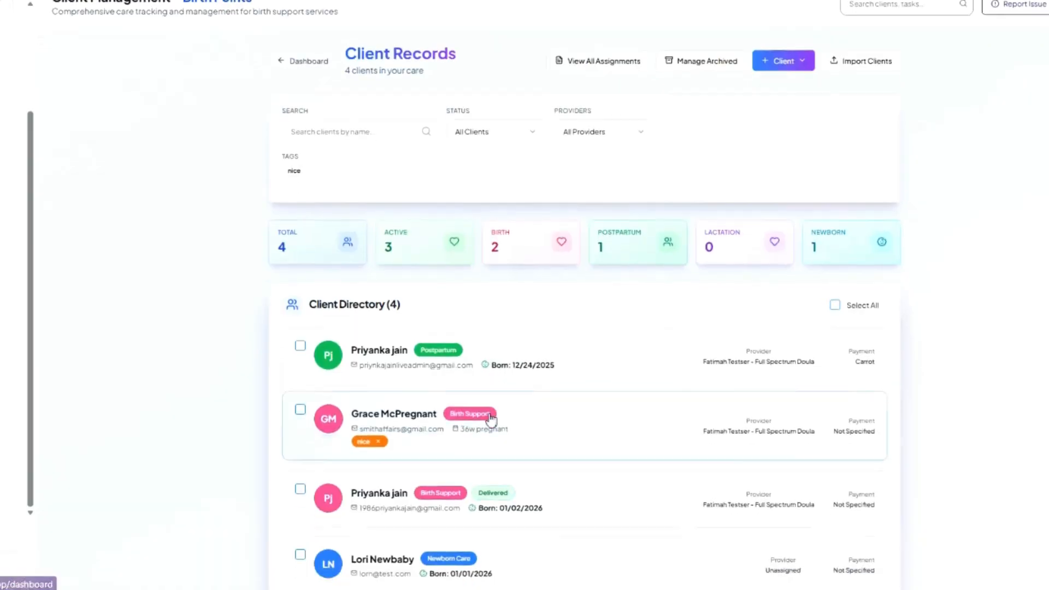
click(626, 403)
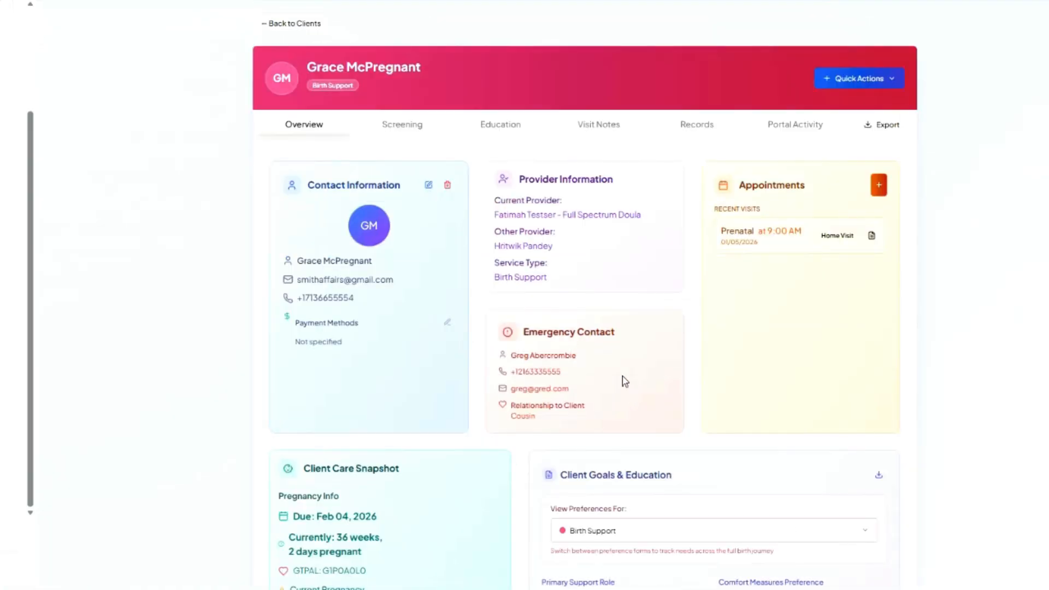
Examine the birth support client's overview, including contacts, care snapshot, goals, referrals, and services and products
scroll(625, 381, up, 2)
scroll(625, 381, down, 2)
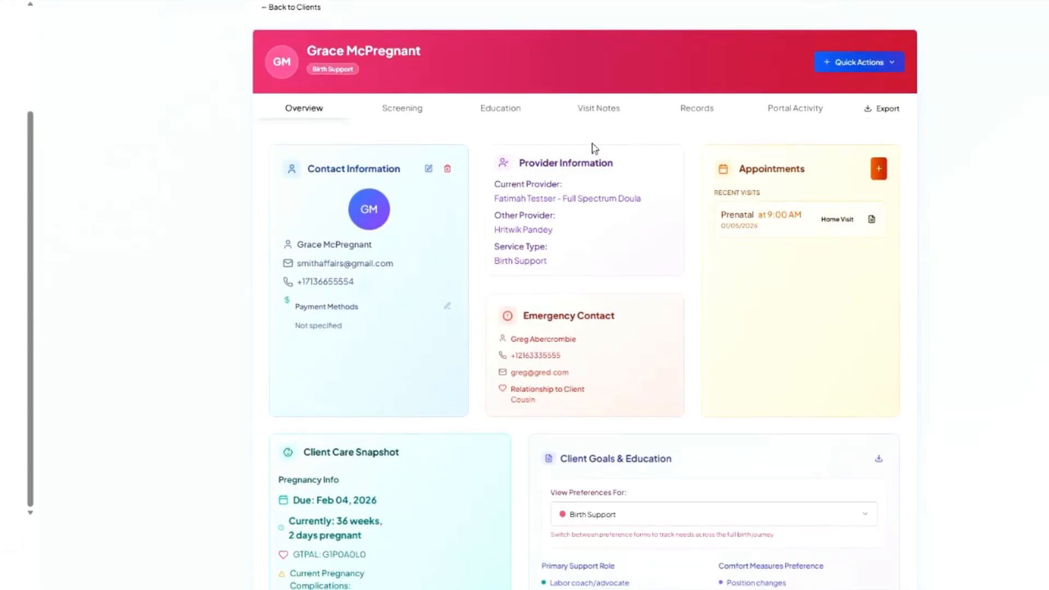
scroll(621, 356, down, 5)
scroll(634, 331, down, 3)
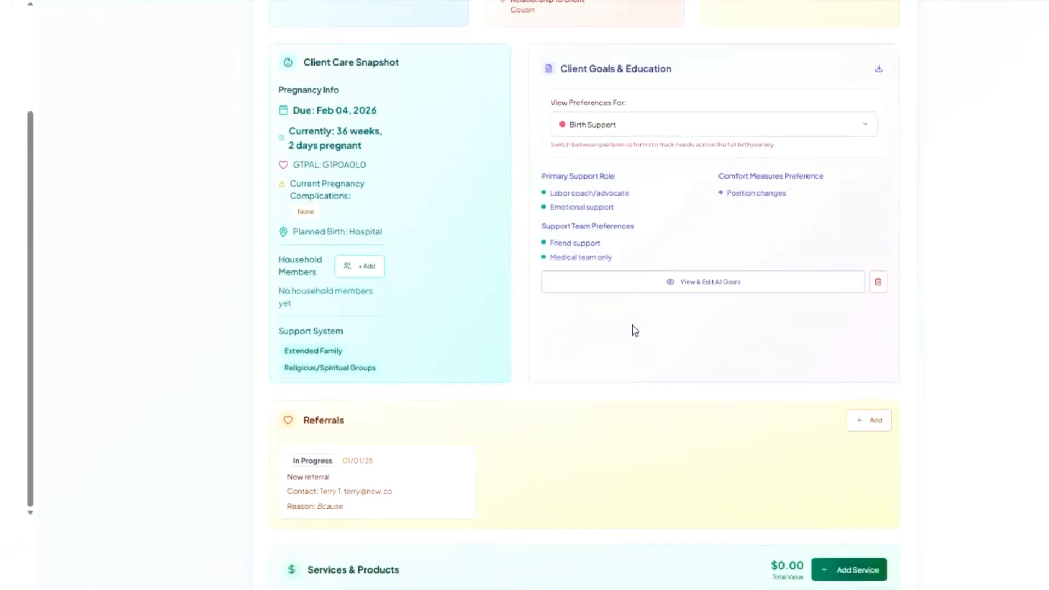
scroll(403, 285, down, 2)
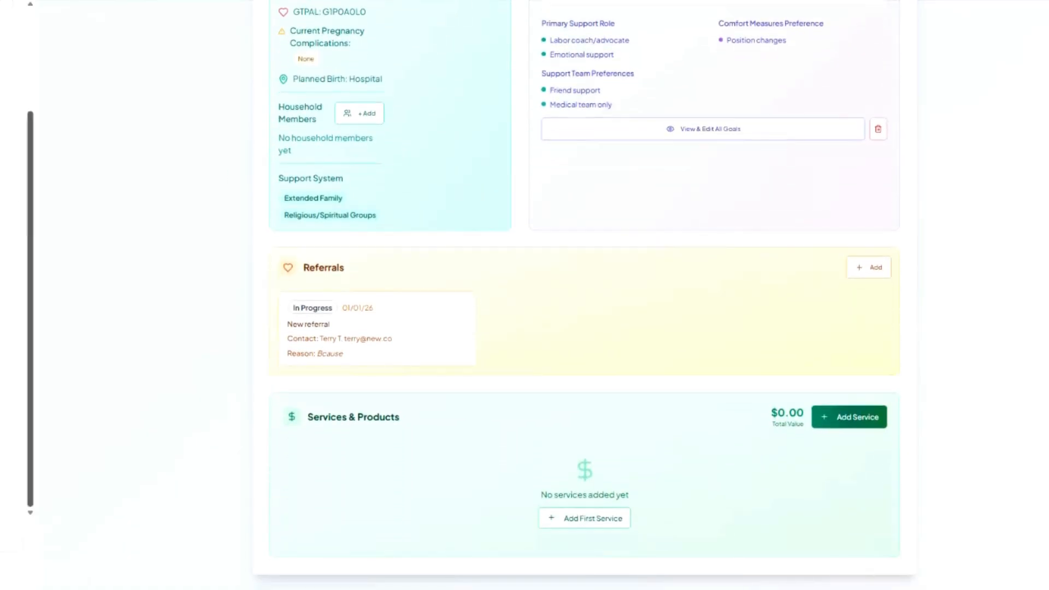
scroll(526, 448, up, 1)
scroll(527, 448, up, 1)
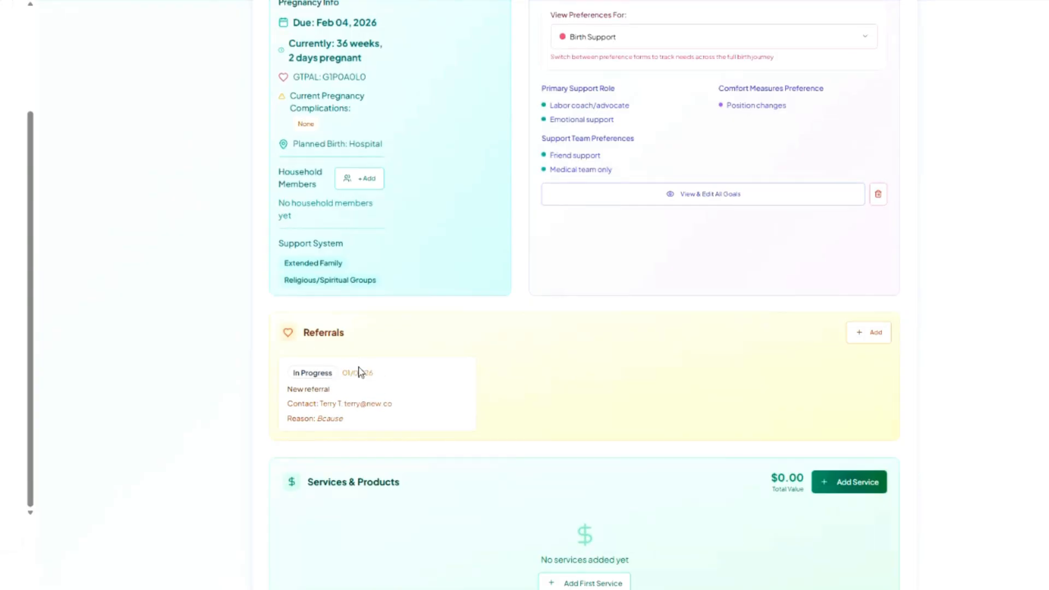
scroll(402, 431, up, 4)
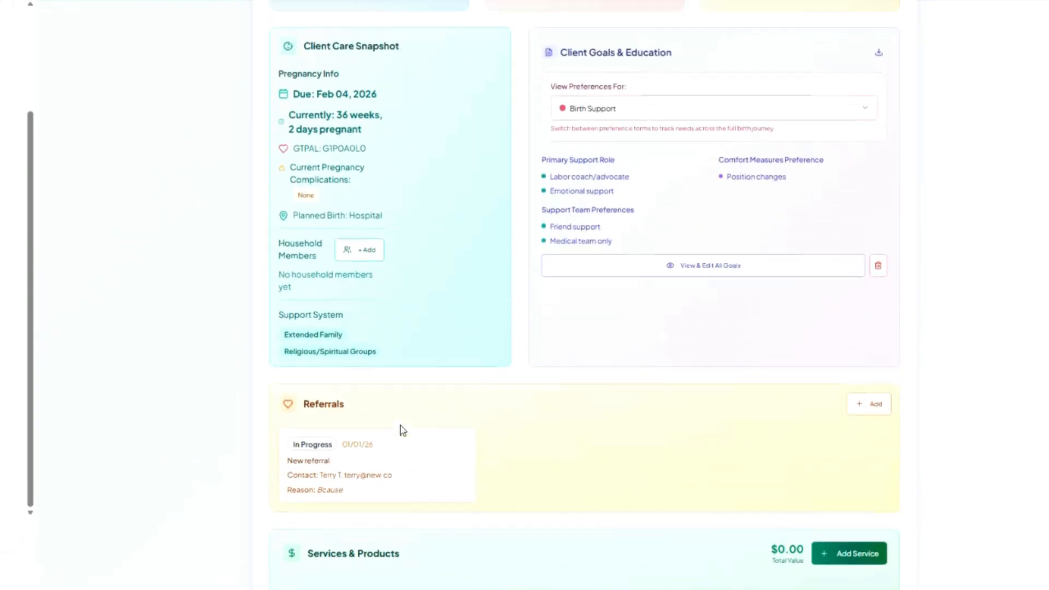
scroll(407, 437, down, 2)
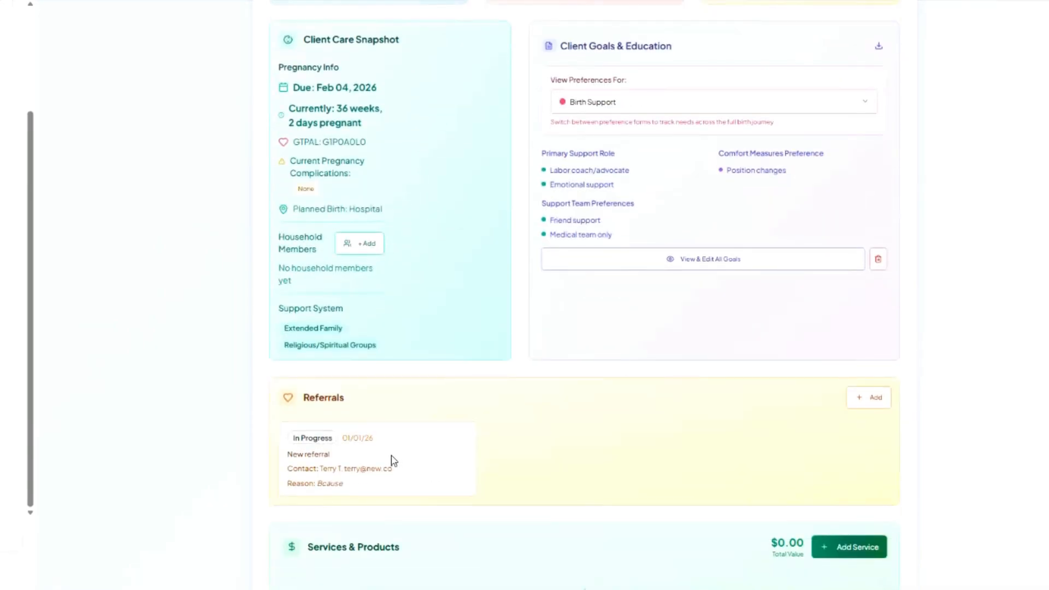
scroll(457, 452, up, 6)
scroll(480, 404, down, 2)
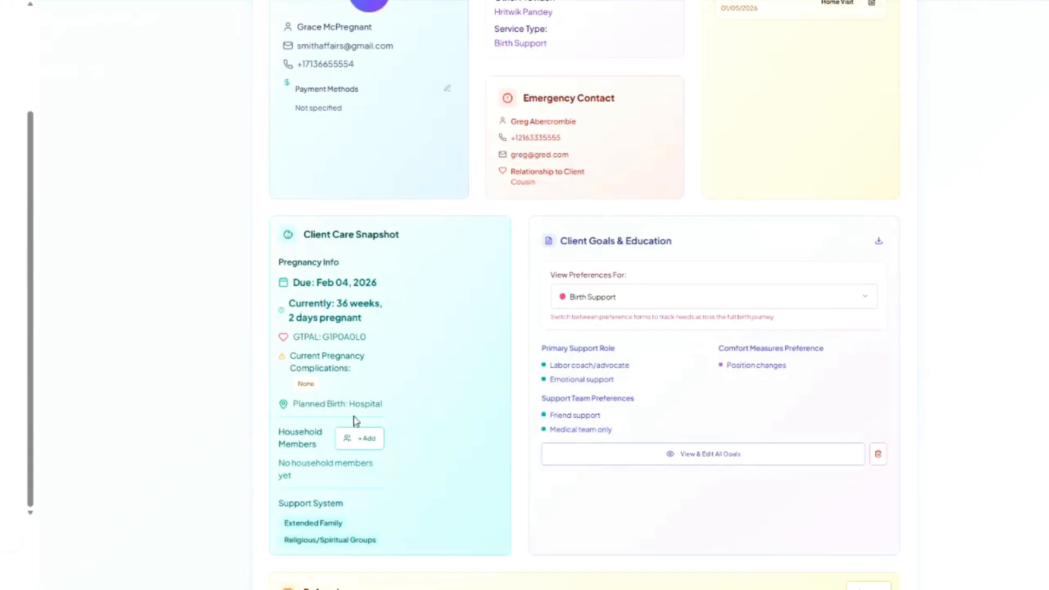
scroll(425, 432, down, 1)
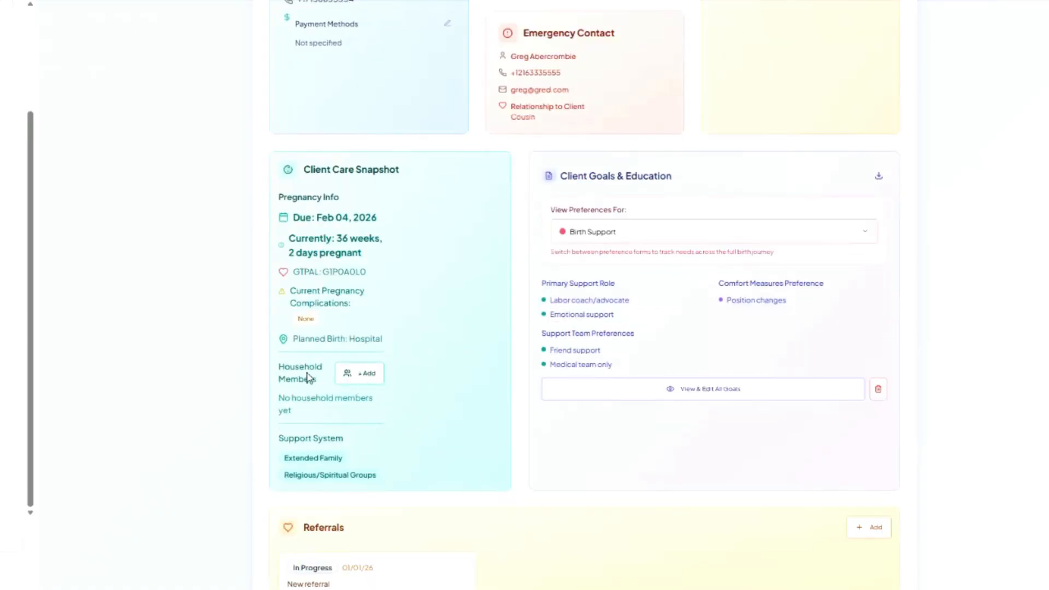
scroll(593, 434, up, 1)
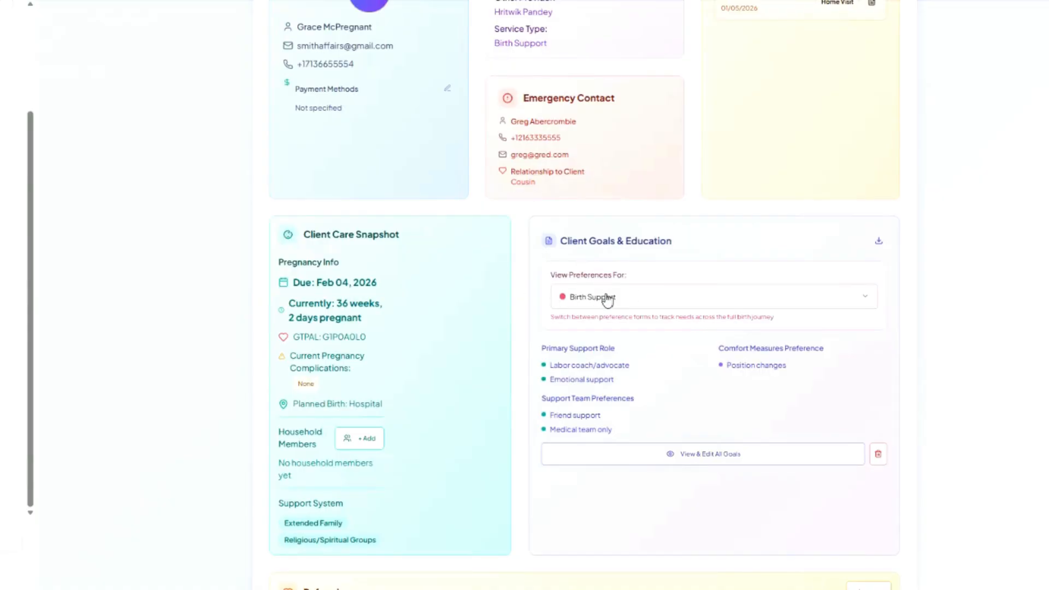
View the client's goal preferences for Lactation and Newborn Care, and switch them back to Birth Support
click(633, 297)
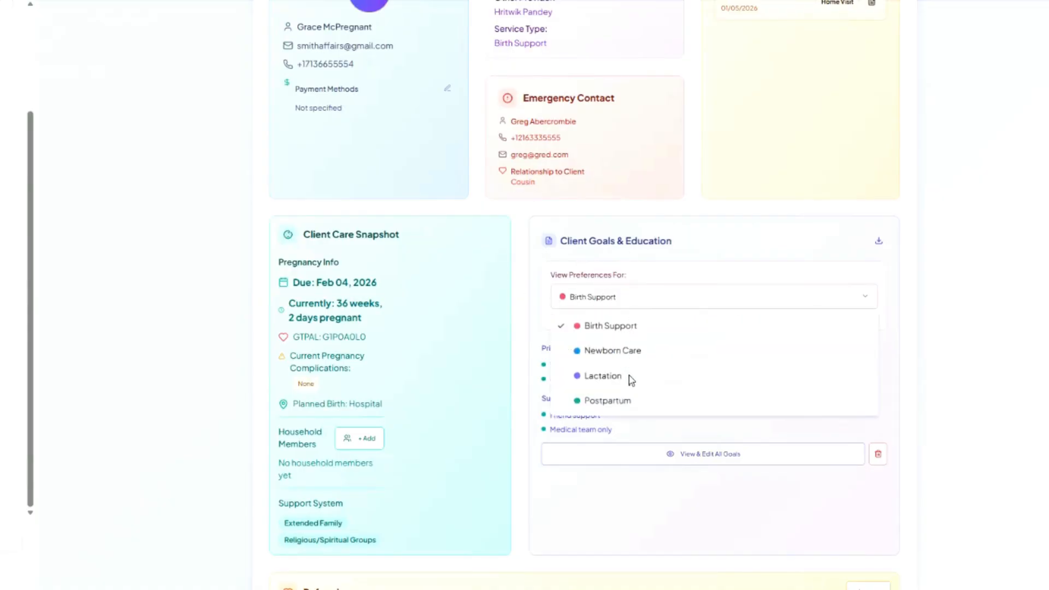
click(629, 377)
click(632, 306)
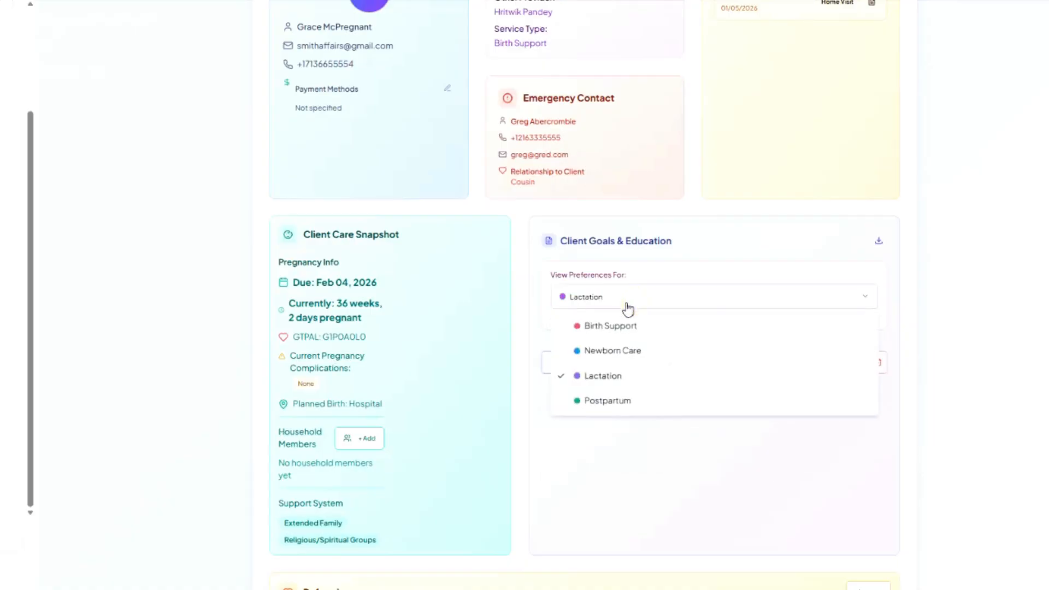
click(632, 350)
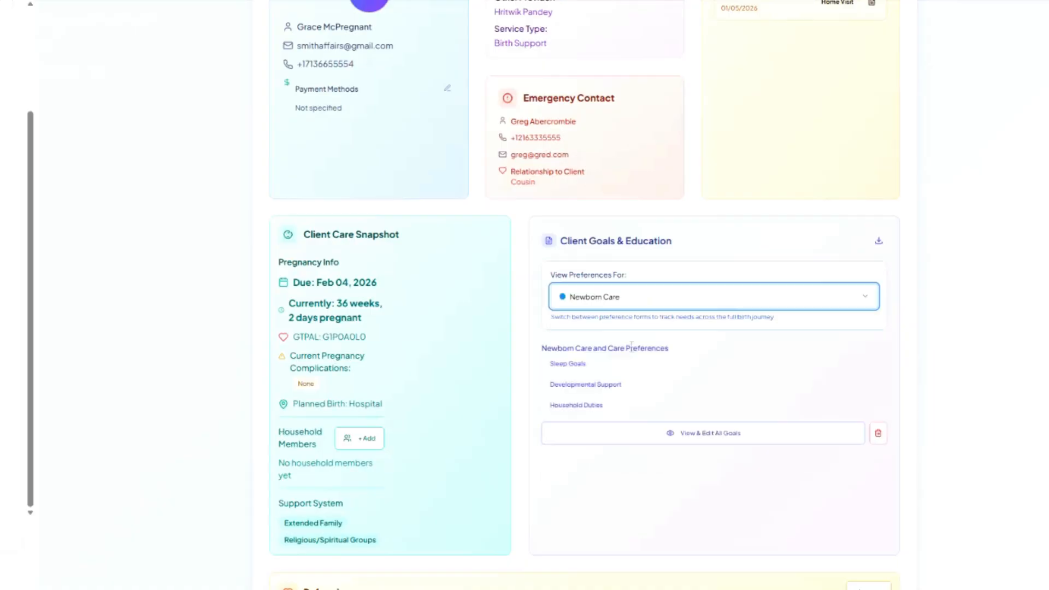
click(647, 299)
click(643, 327)
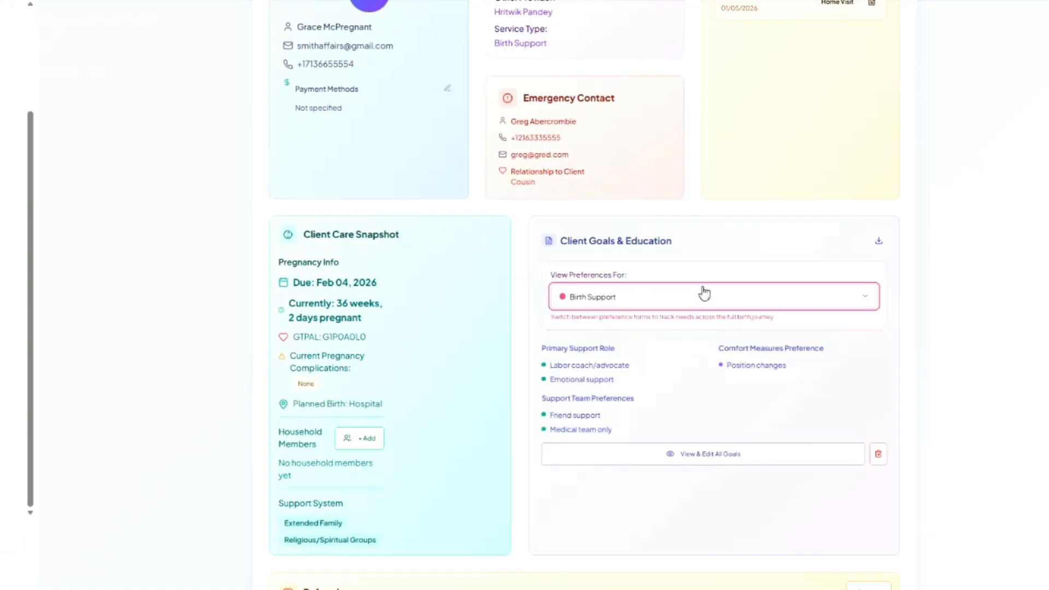
Open the client's visit notes and review the notes, referral tracking, client logs and labor support timeline
scroll(728, 467, up, 5)
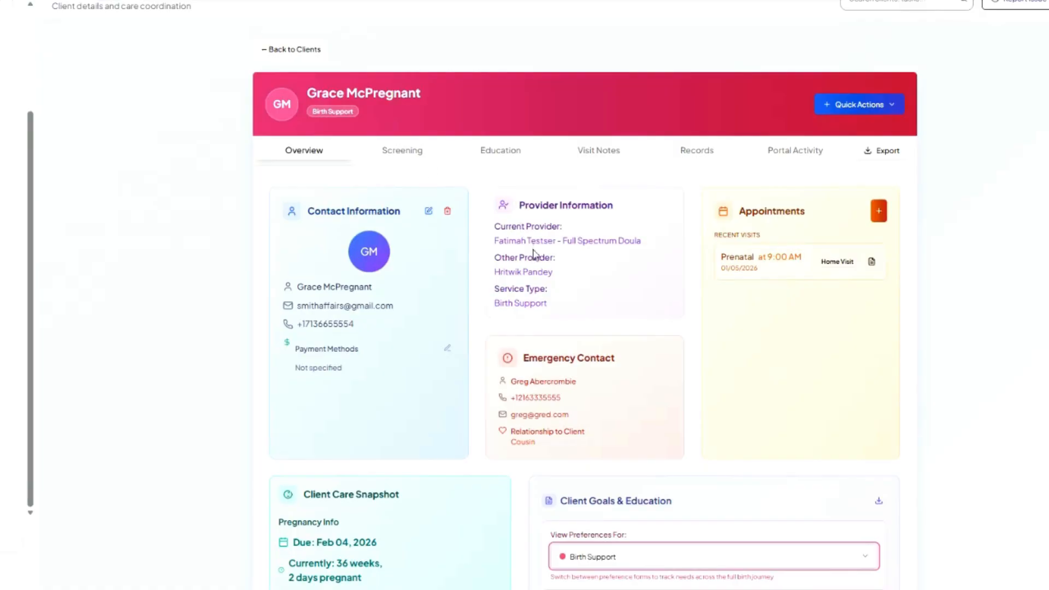
scroll(546, 328, down, 1)
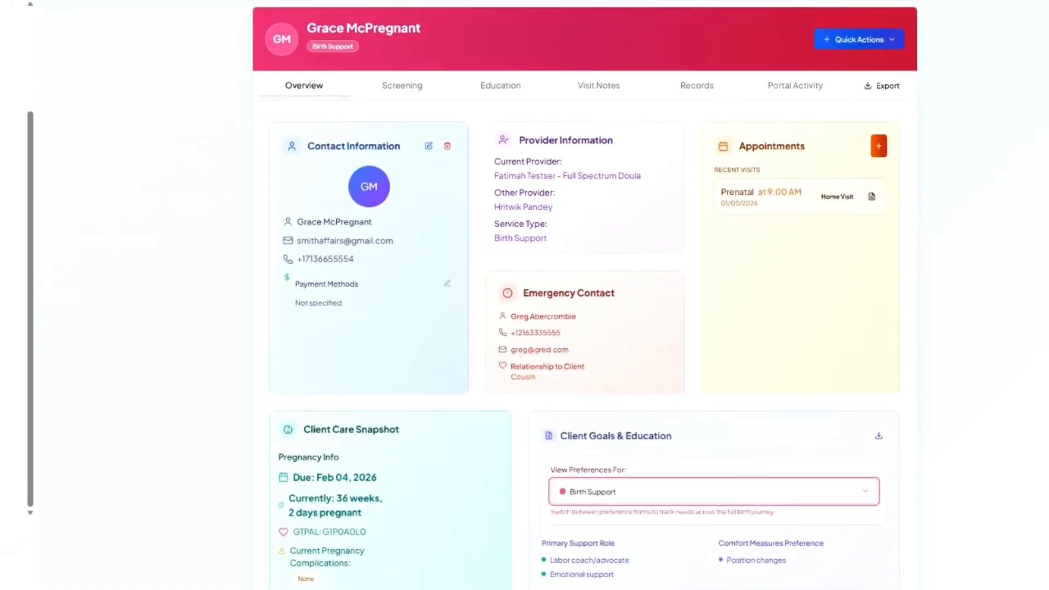
scroll(585, 300, up, 1)
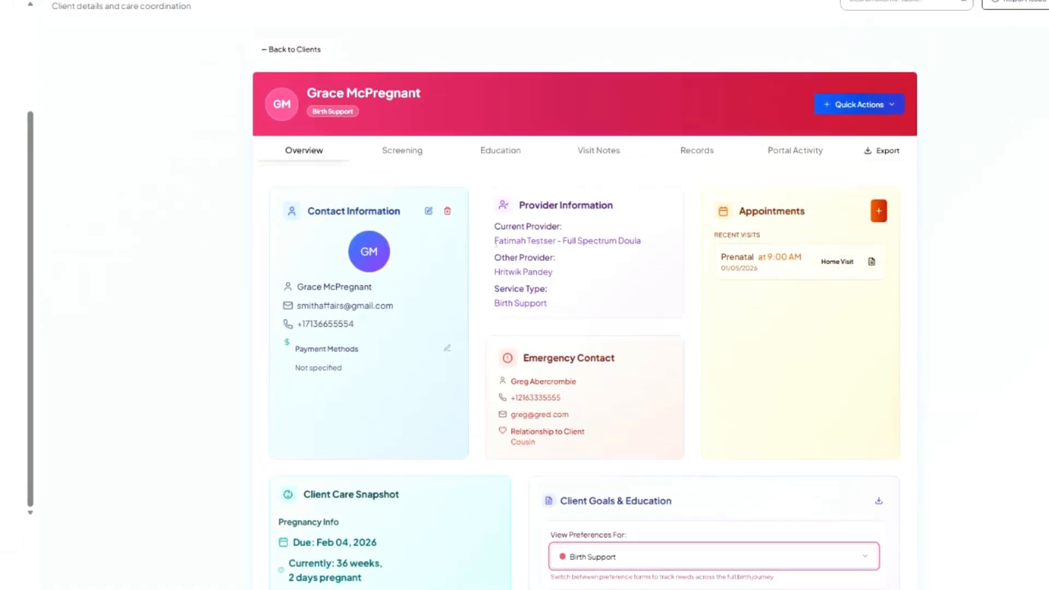
click(596, 152)
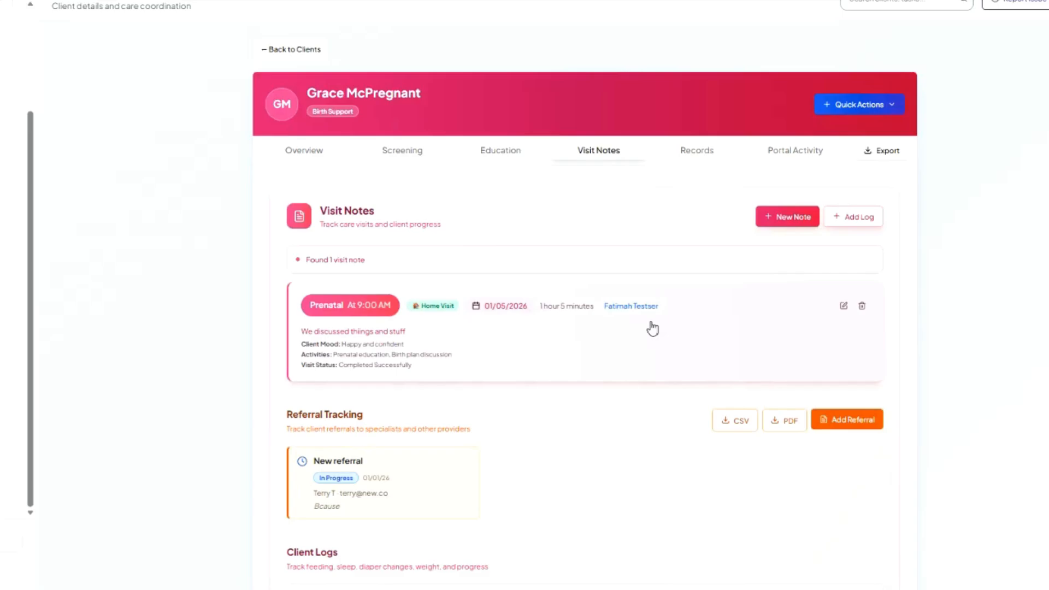
scroll(653, 328, down, 9)
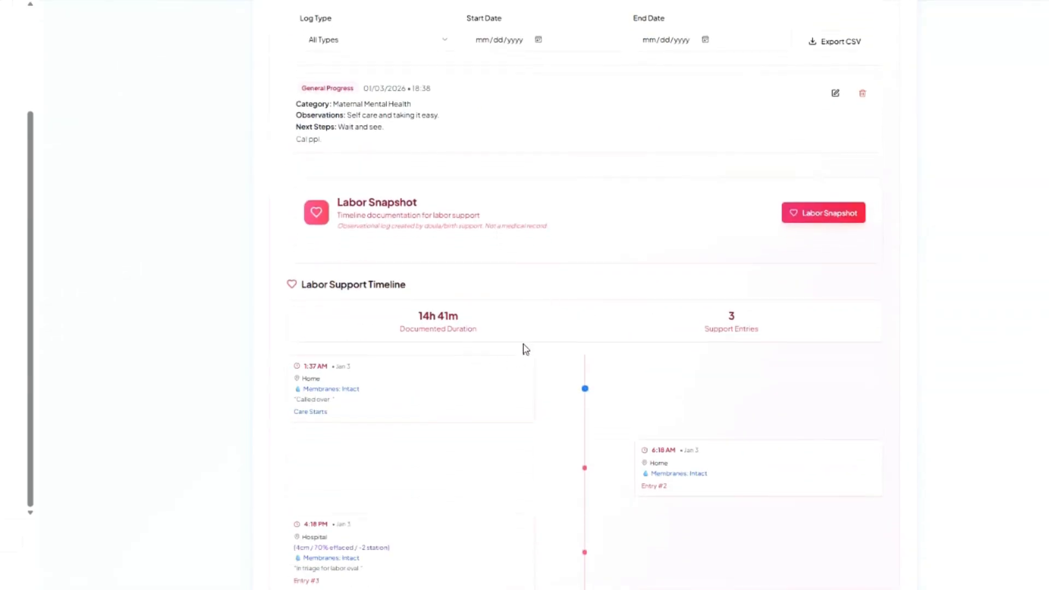
scroll(524, 348, down, 1)
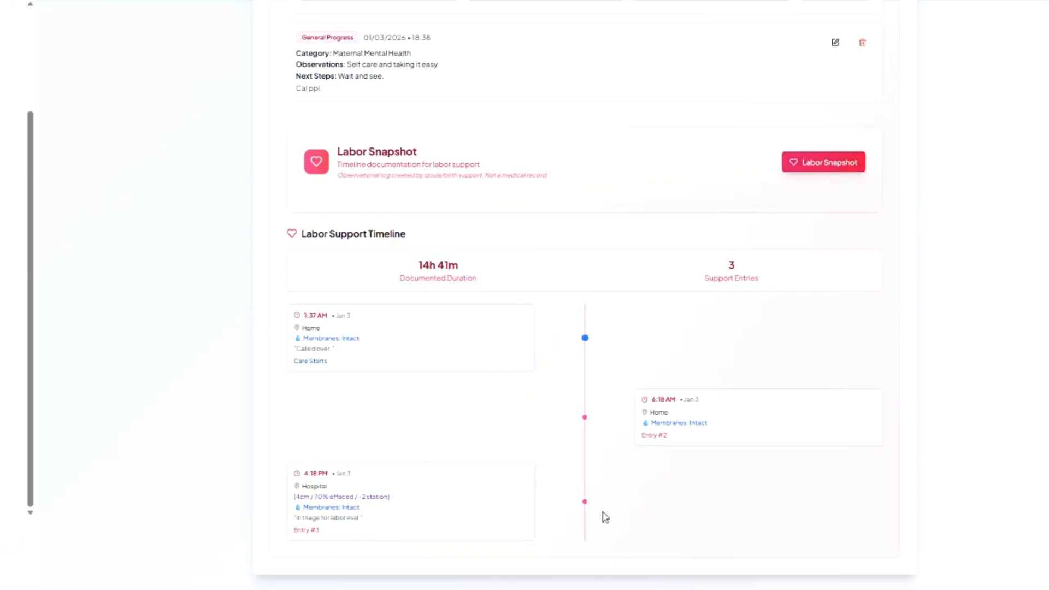
Open the Labor Snapshot and review the details of its timeline entries
click(820, 165)
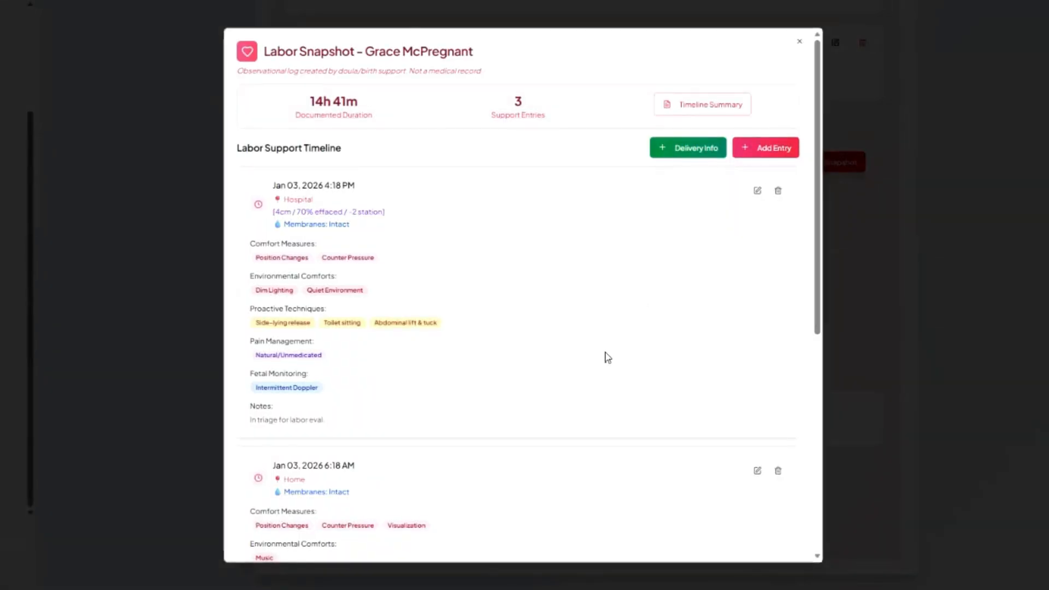
scroll(608, 358, down, 5)
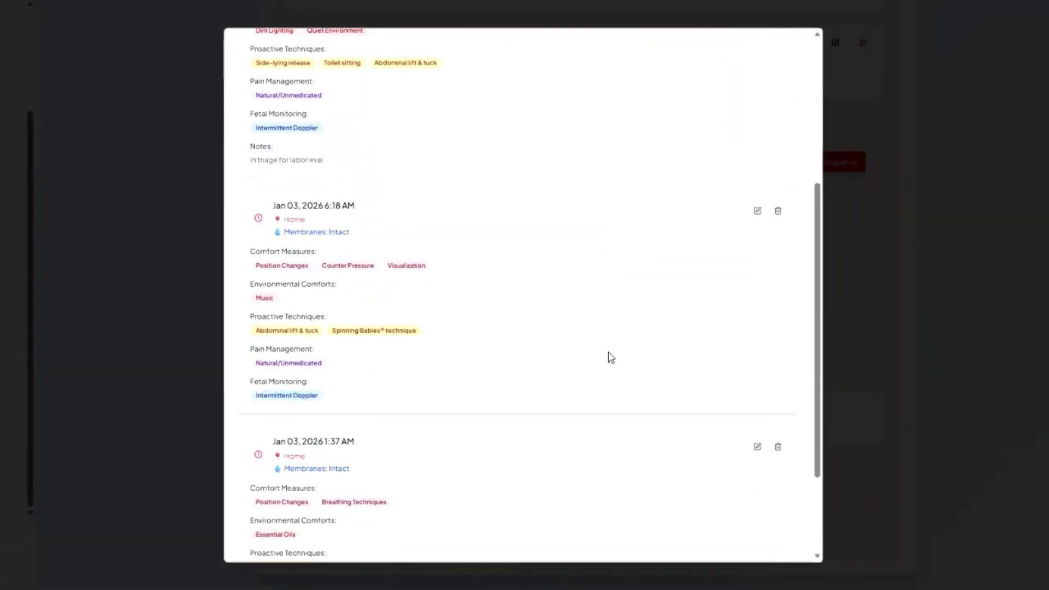
scroll(610, 358, up, 5)
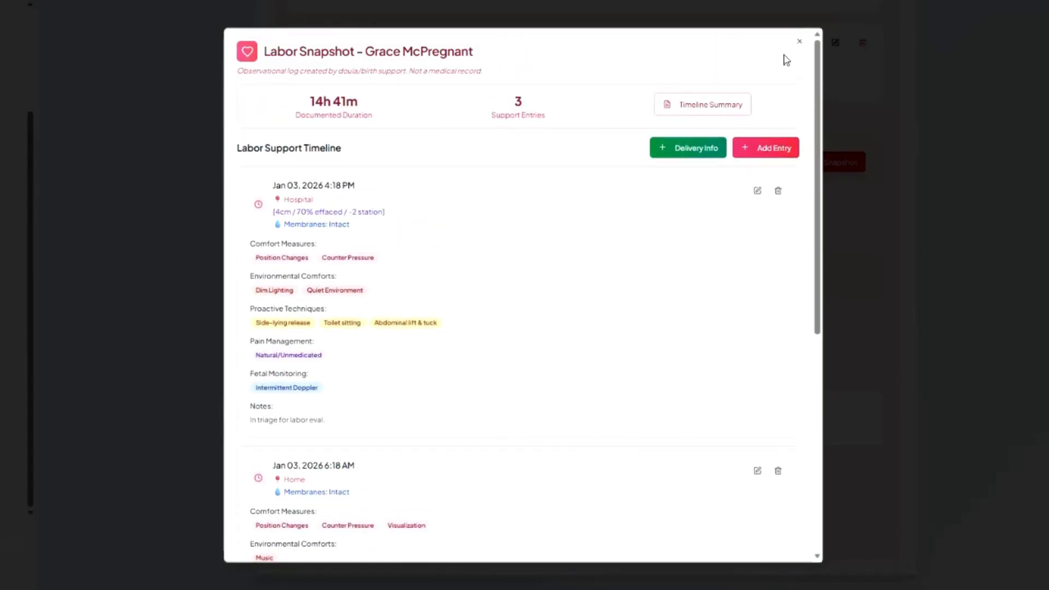
scroll(591, 328, down, 1)
scroll(592, 328, up, 1)
scroll(613, 380, down, 1)
scroll(410, 301, down, 3)
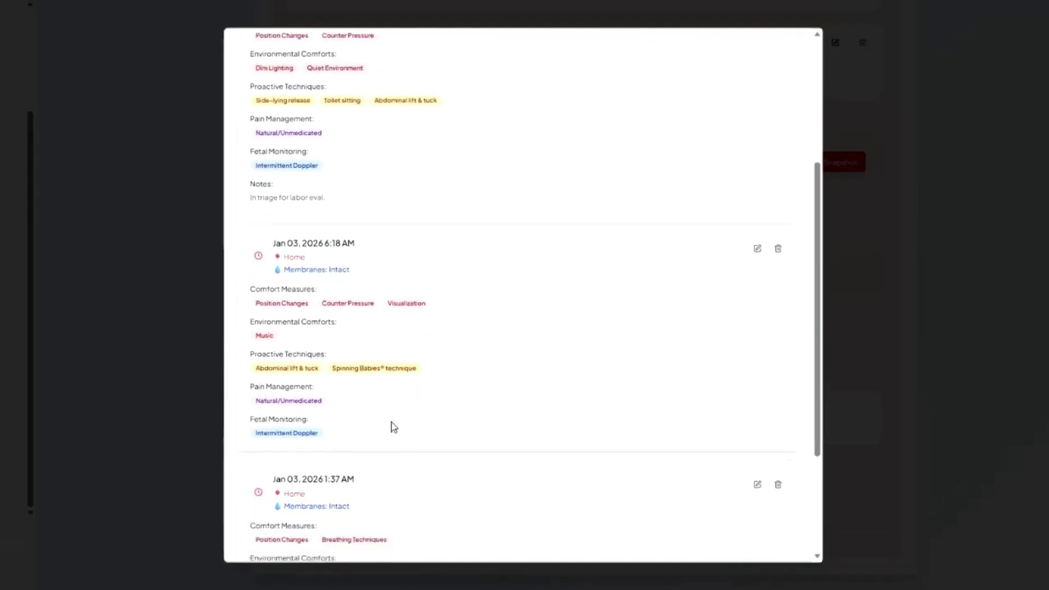
Close the Labor Snapshot and review the client's visit notes, referral tracking and client logs
scroll(730, 123, up, 6)
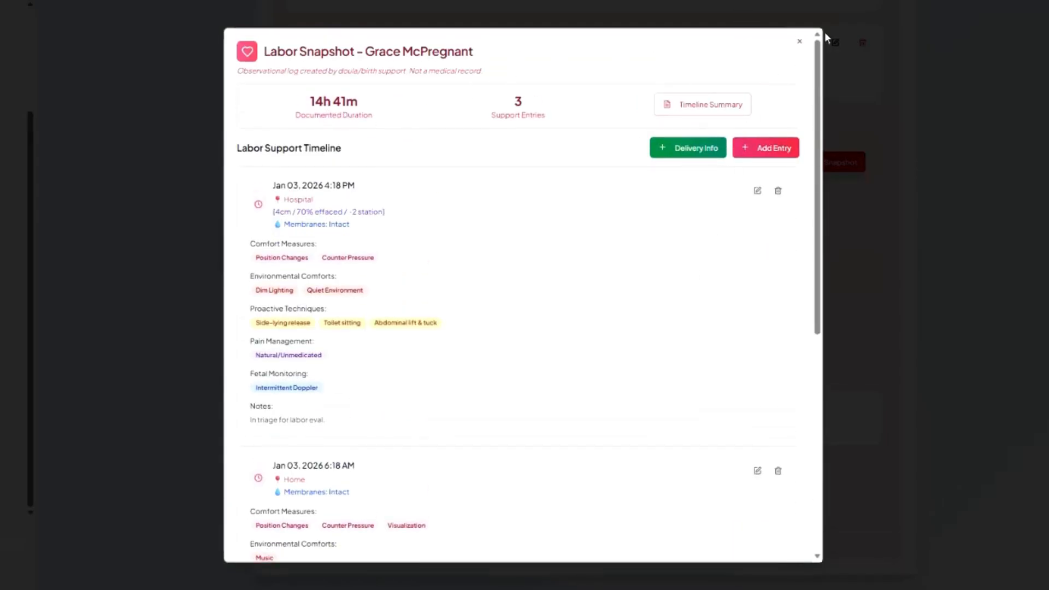
click(799, 46)
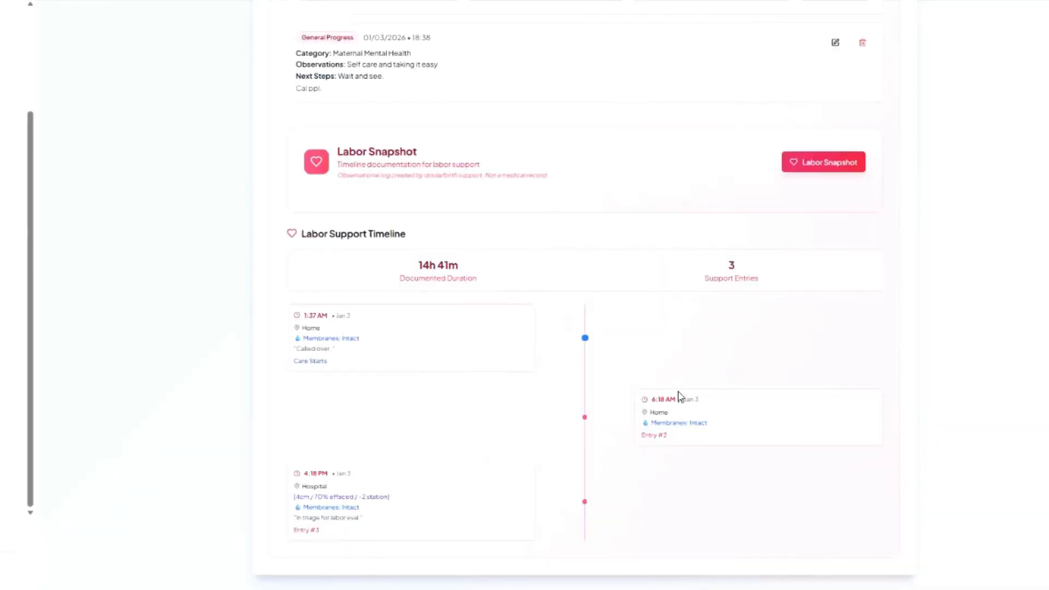
scroll(637, 366, up, 10)
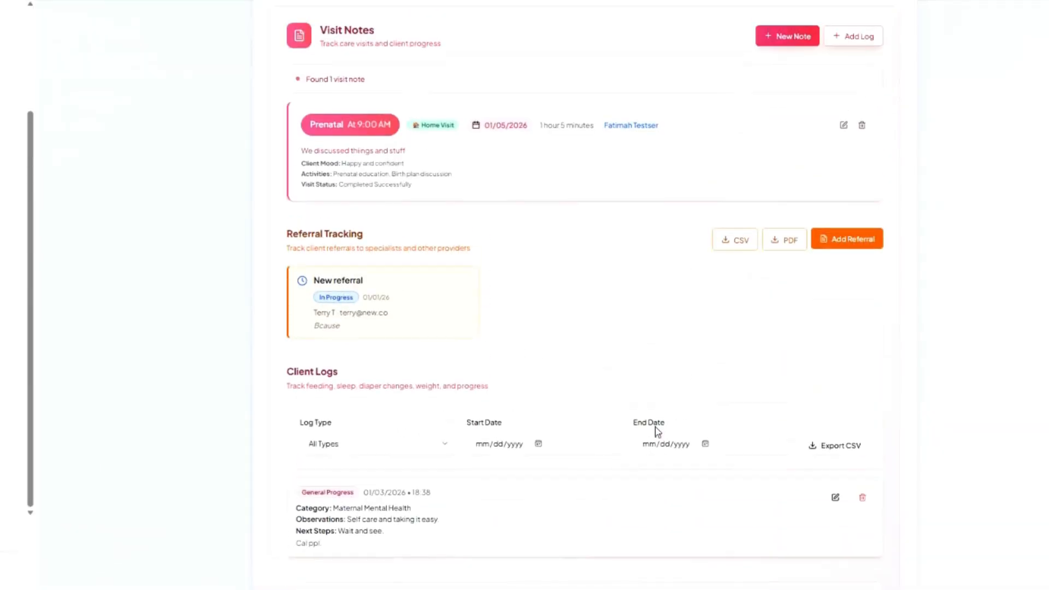
scroll(663, 407, up, 1)
scroll(590, 461, down, 3)
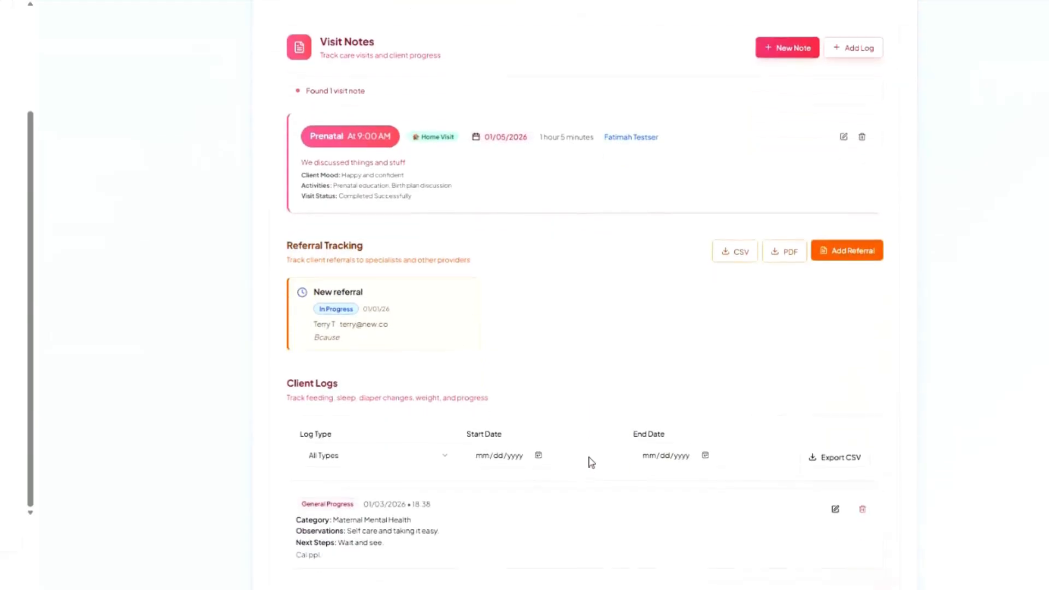
Open the client's records and review the care forms and the saved birth preferences snapshot
scroll(628, 339, up, 3)
click(704, 180)
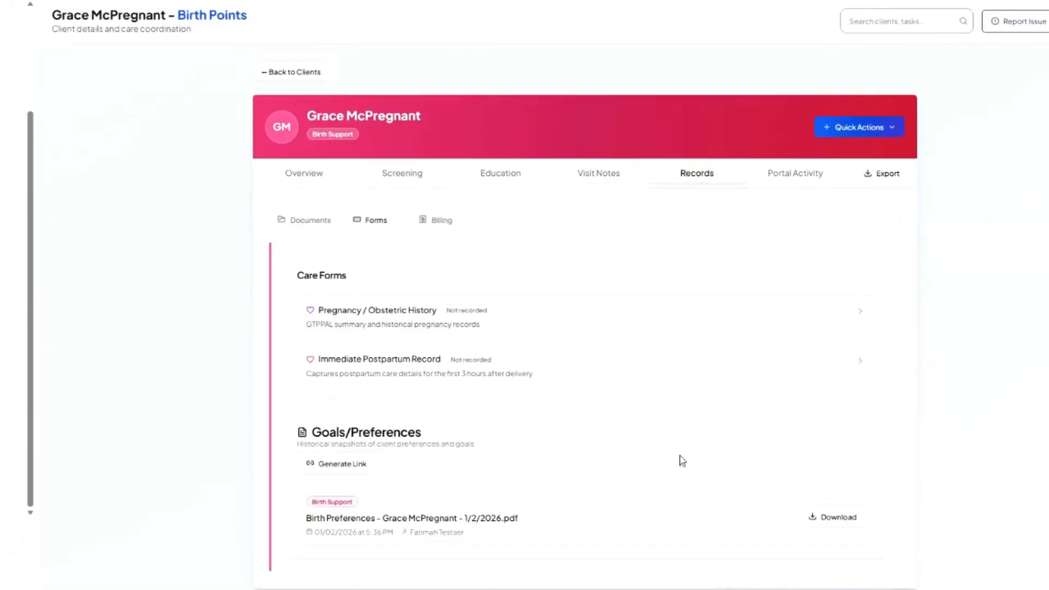
scroll(541, 490, down, 1)
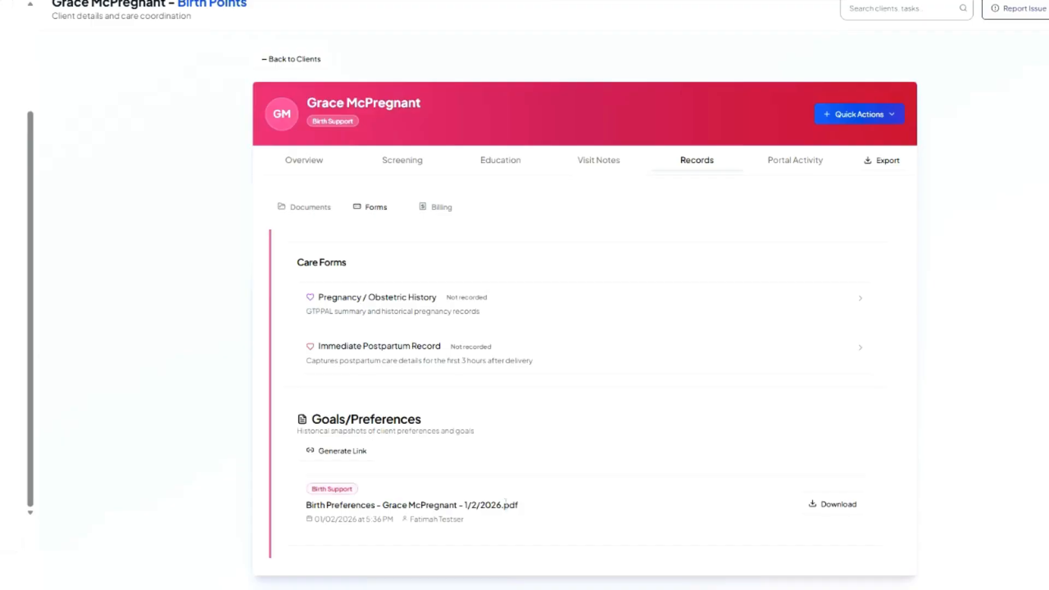
Open the client's portal activity and review the history of messages, screenings, uploads, contact updates and signed documents
click(787, 161)
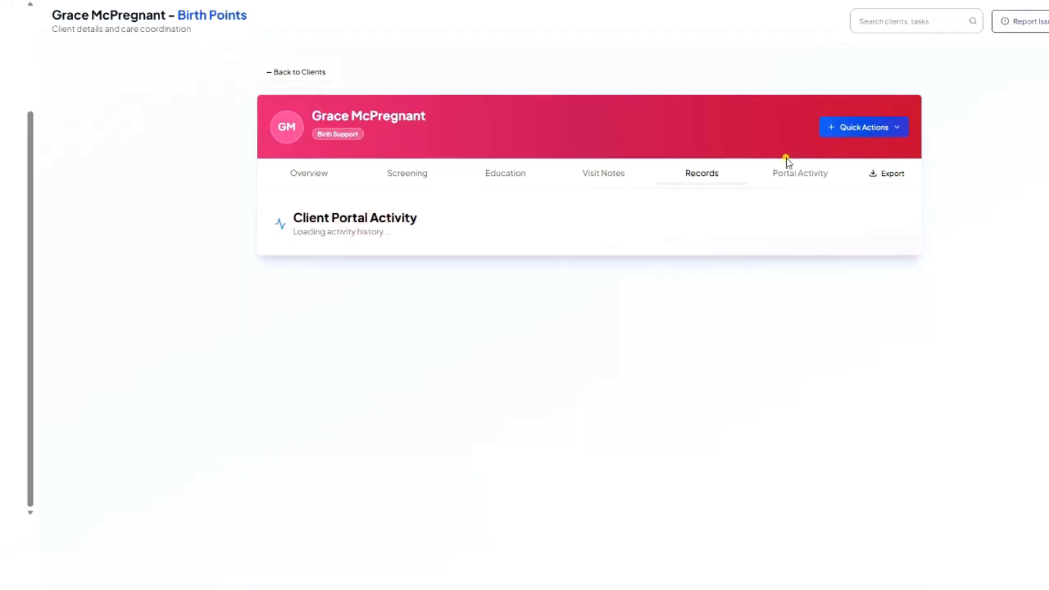
scroll(488, 448, down, 2)
scroll(489, 449, down, 2)
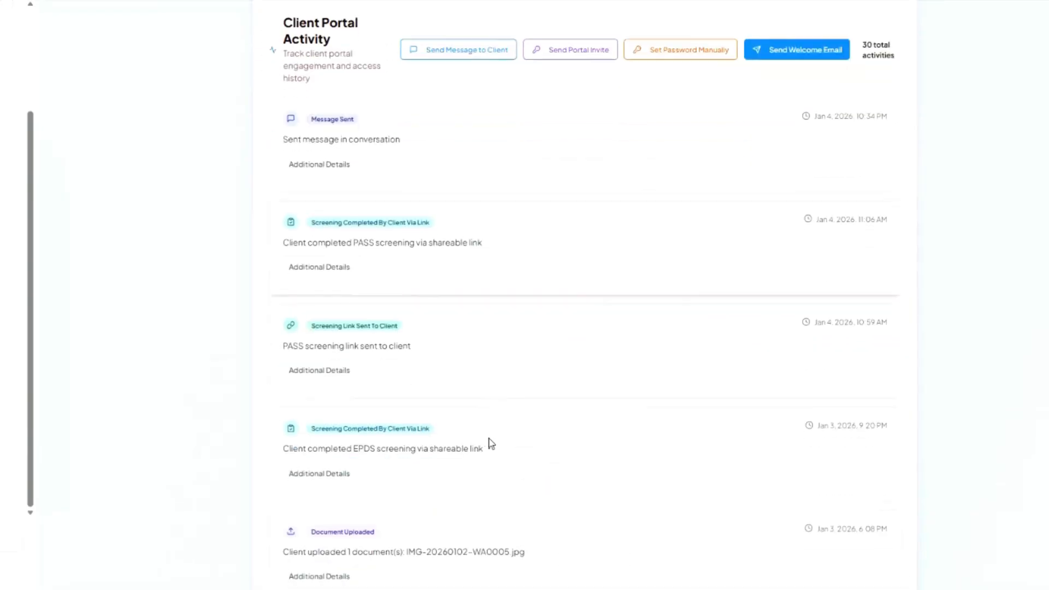
scroll(431, 191, up, 3)
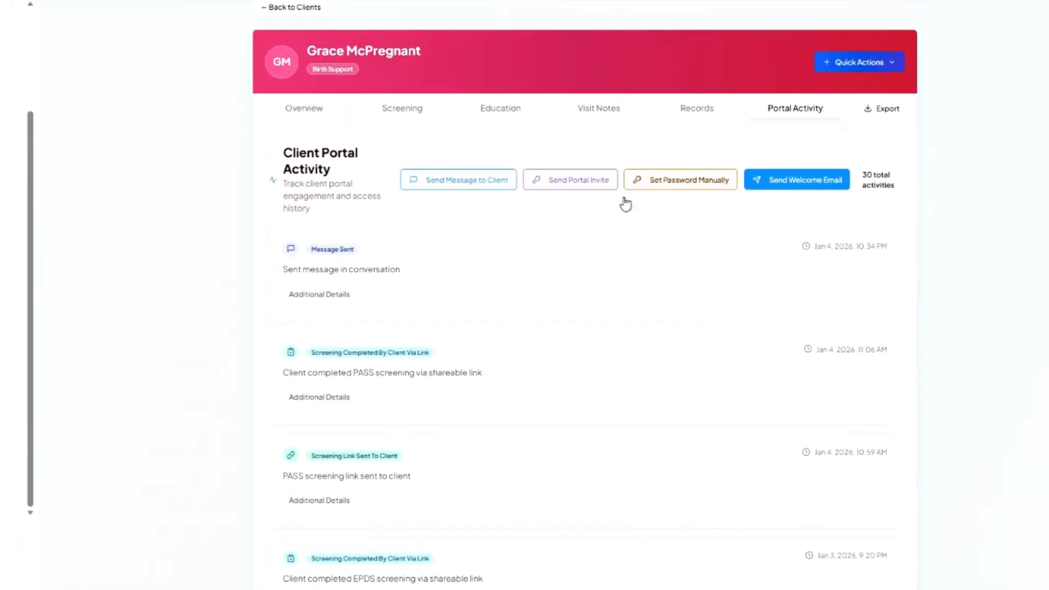
scroll(503, 323, down, 1)
scroll(406, 310, down, 1)
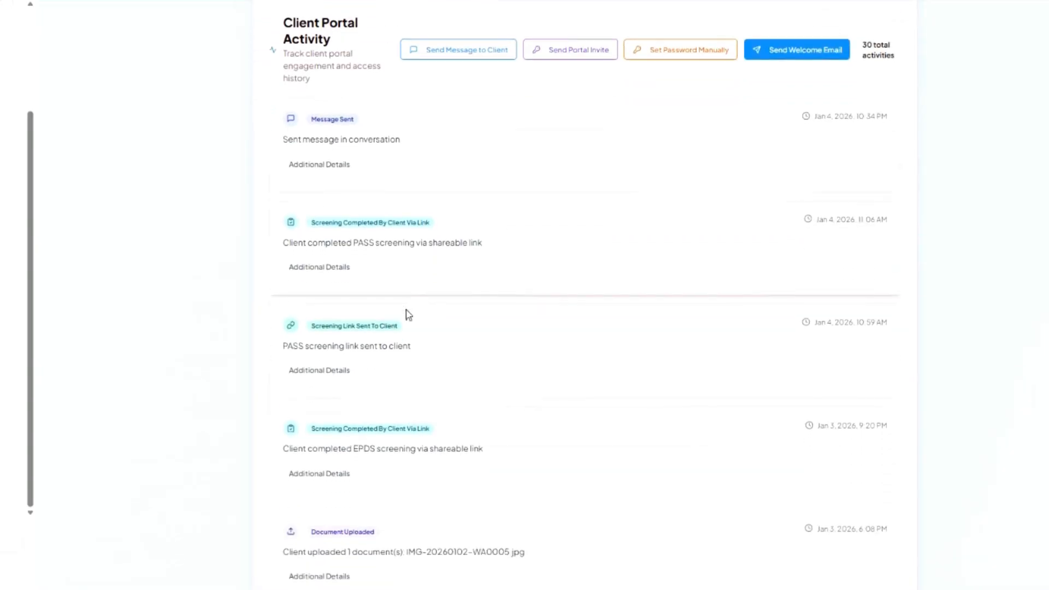
scroll(398, 273, down, 3)
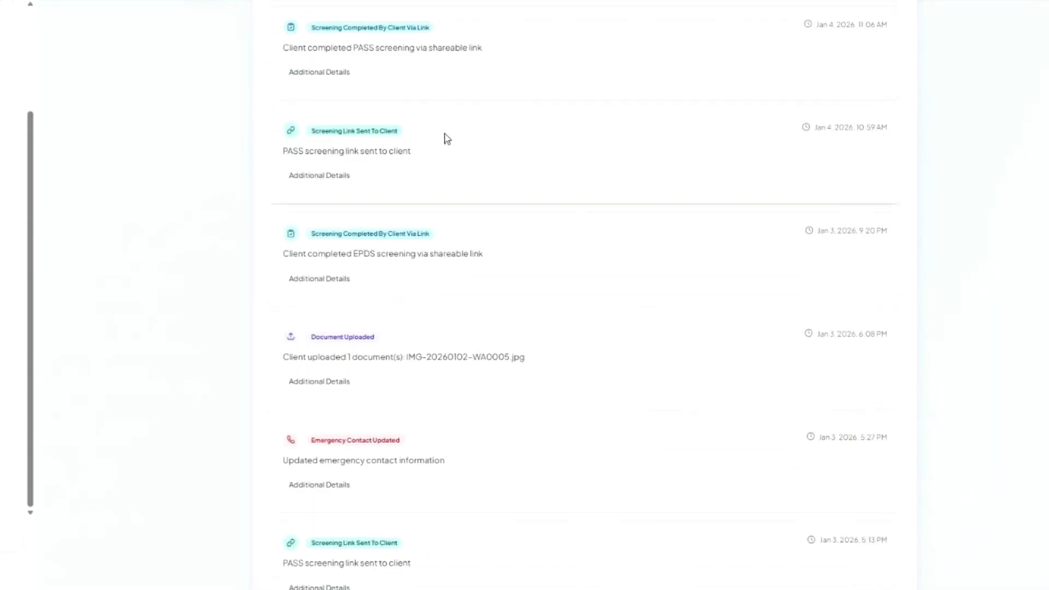
scroll(368, 347, down, 2)
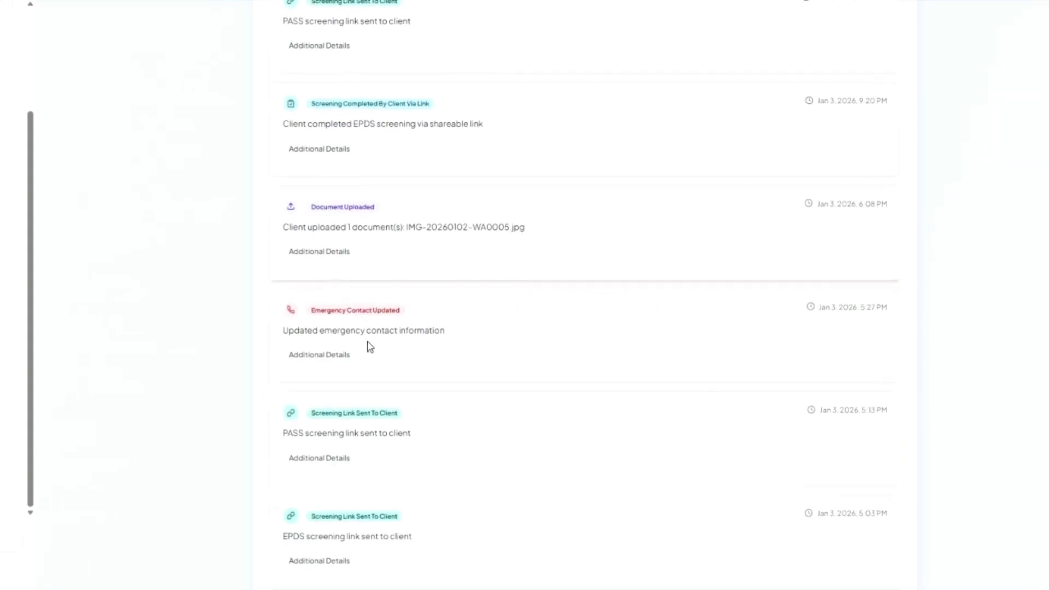
scroll(594, 386, down, 2)
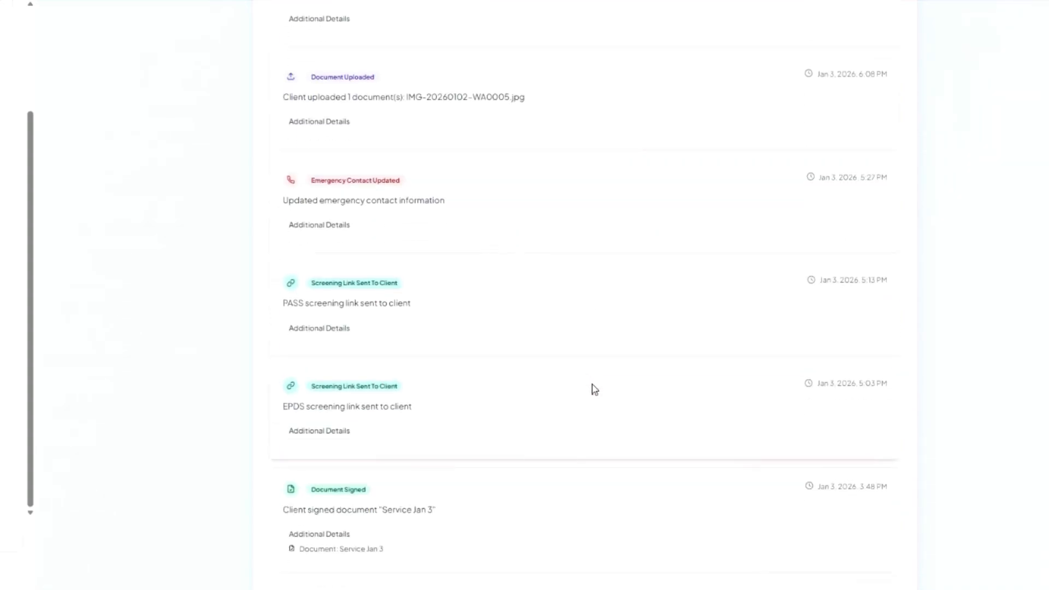
scroll(340, 328, down, 3)
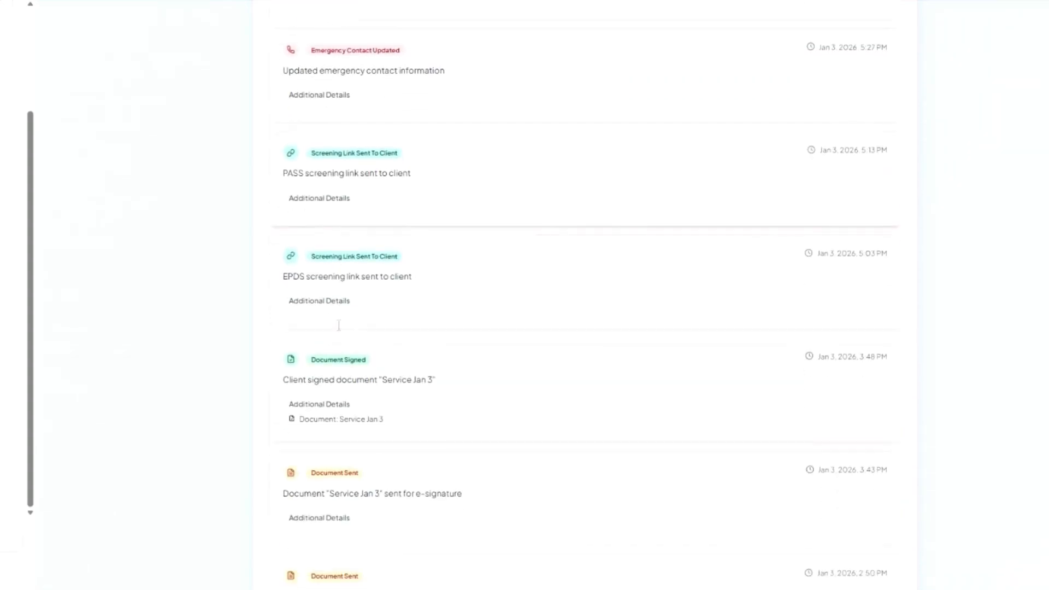
scroll(650, 418, up, 5)
scroll(652, 420, up, 8)
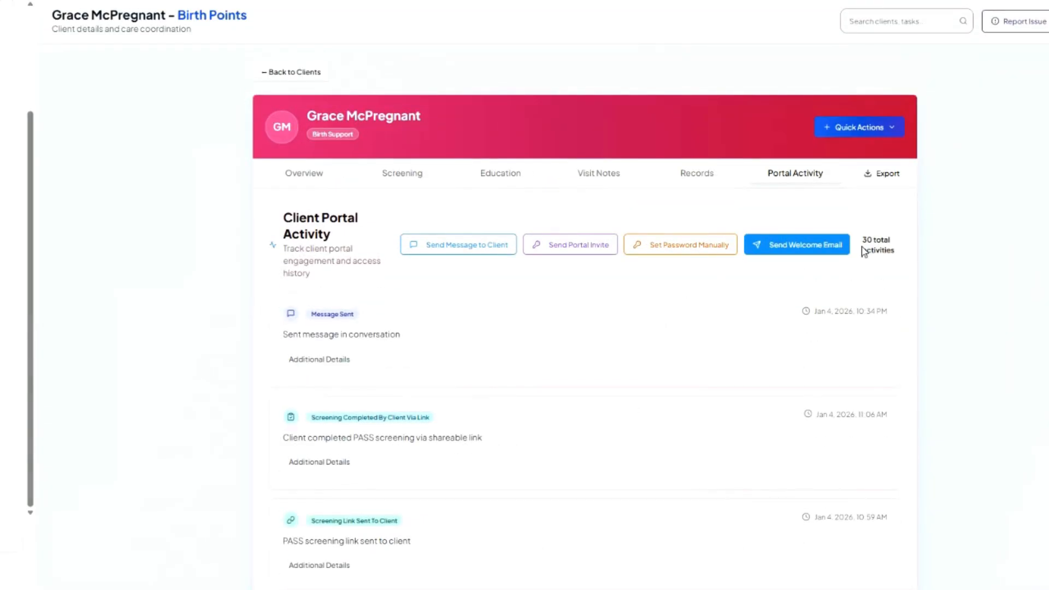
Return to the client's overview and go back to the client directory
click(321, 178)
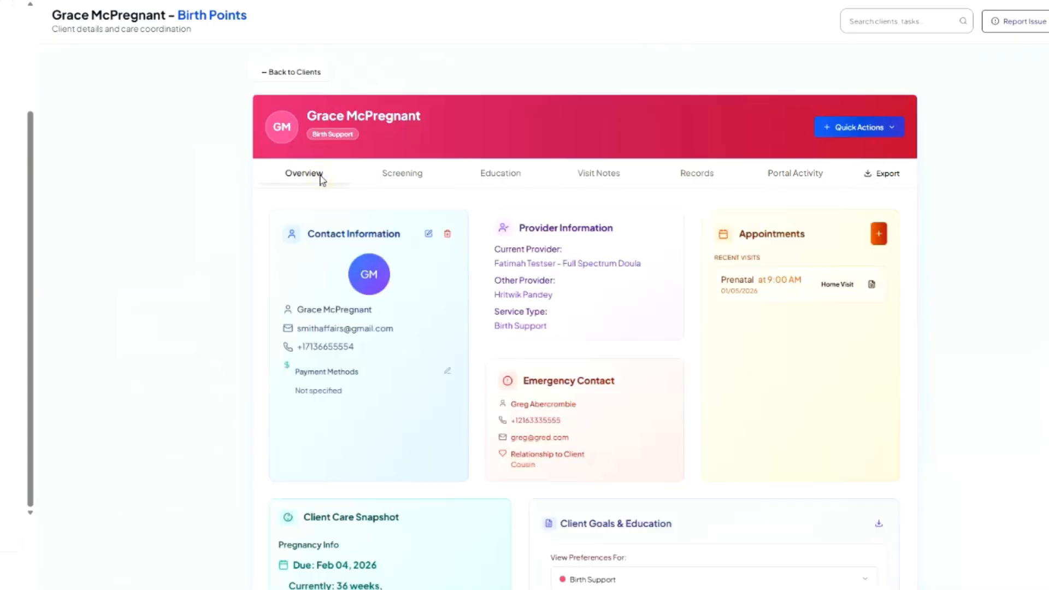
scroll(325, 89, down, 1)
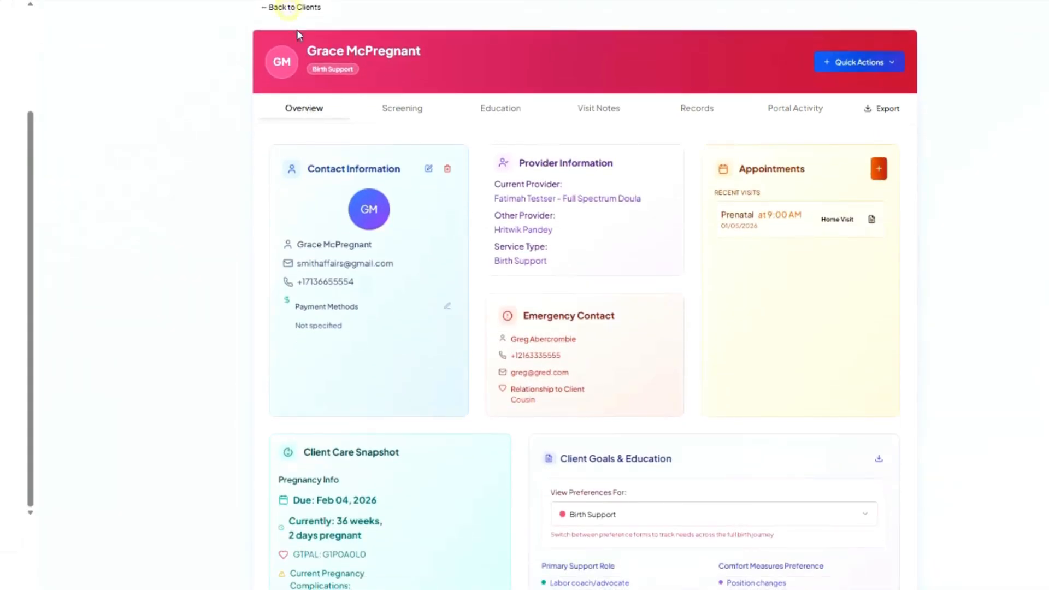
click(290, 8)
scroll(503, 473, down, 1)
scroll(505, 473, up, 1)
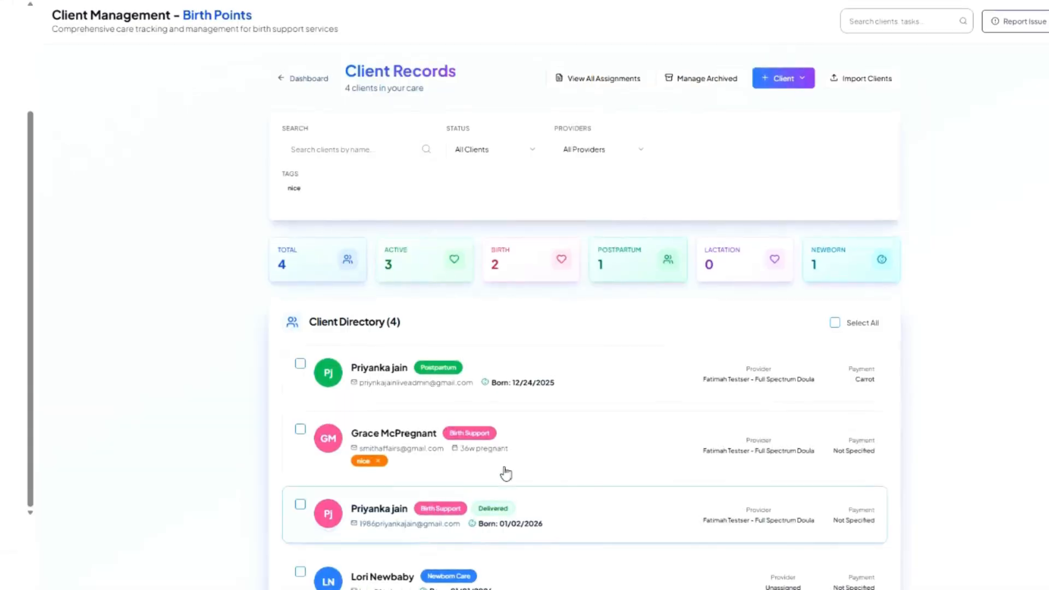
Open the view of all client assignments and close it
scroll(505, 474, down, 1)
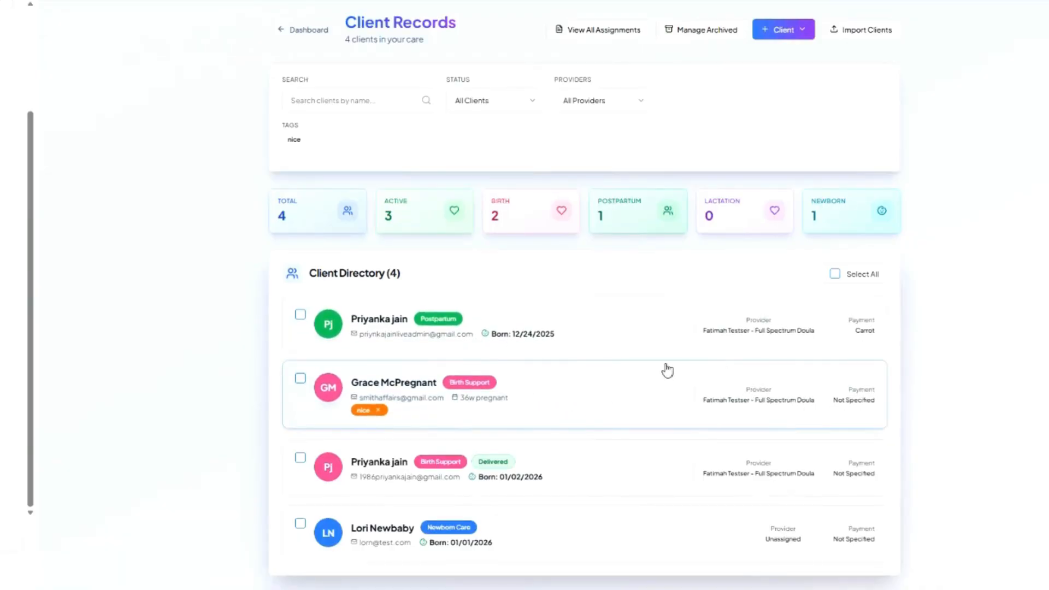
click(615, 32)
click(776, 120)
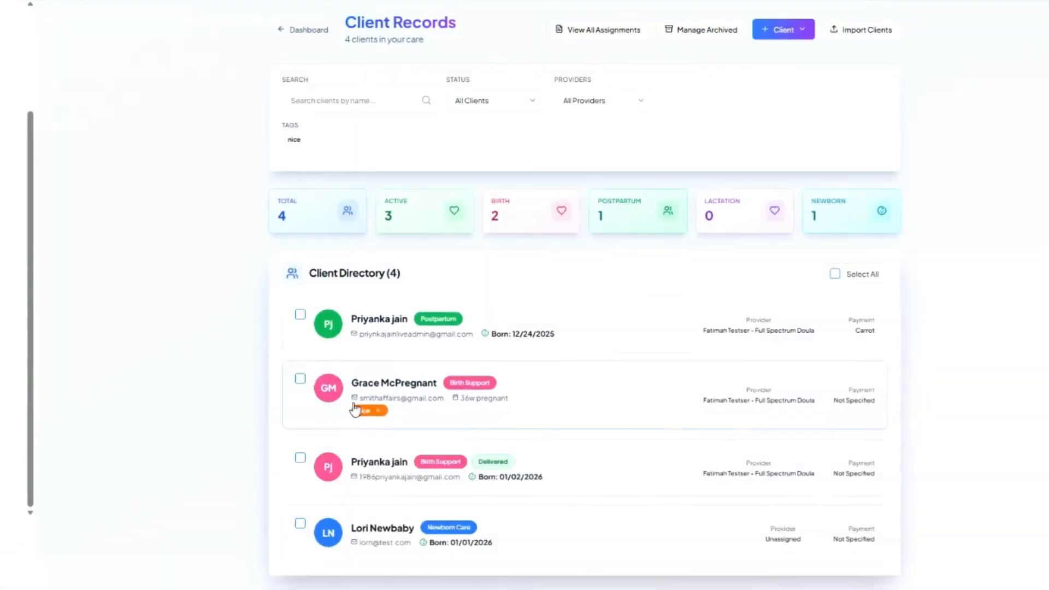
Inspect the primary and secondary provider assignment options for the birth support client tagged "nice", then cancel and deselect the client
click(301, 381)
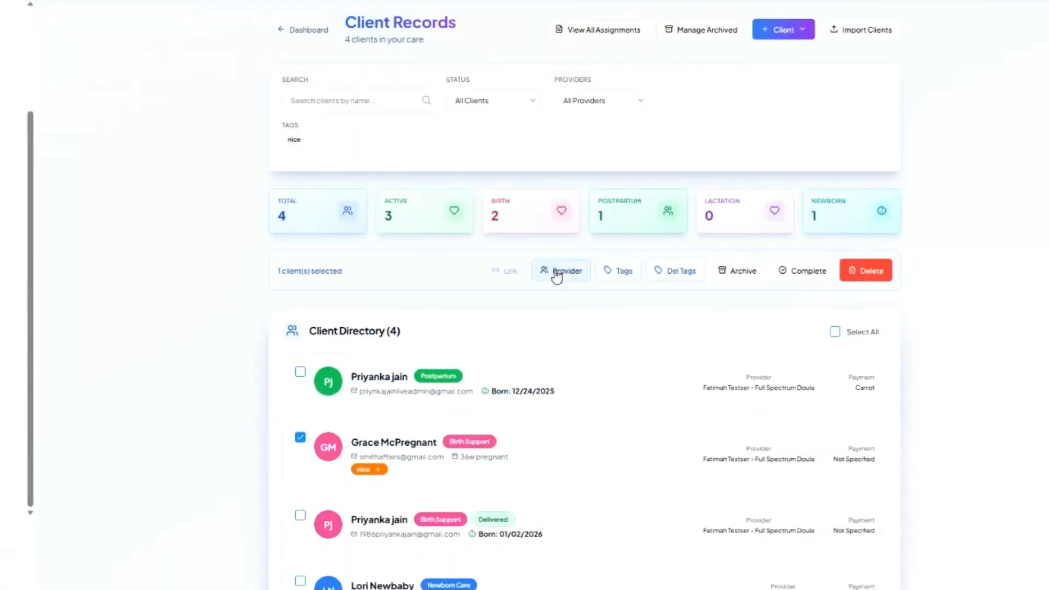
click(558, 271)
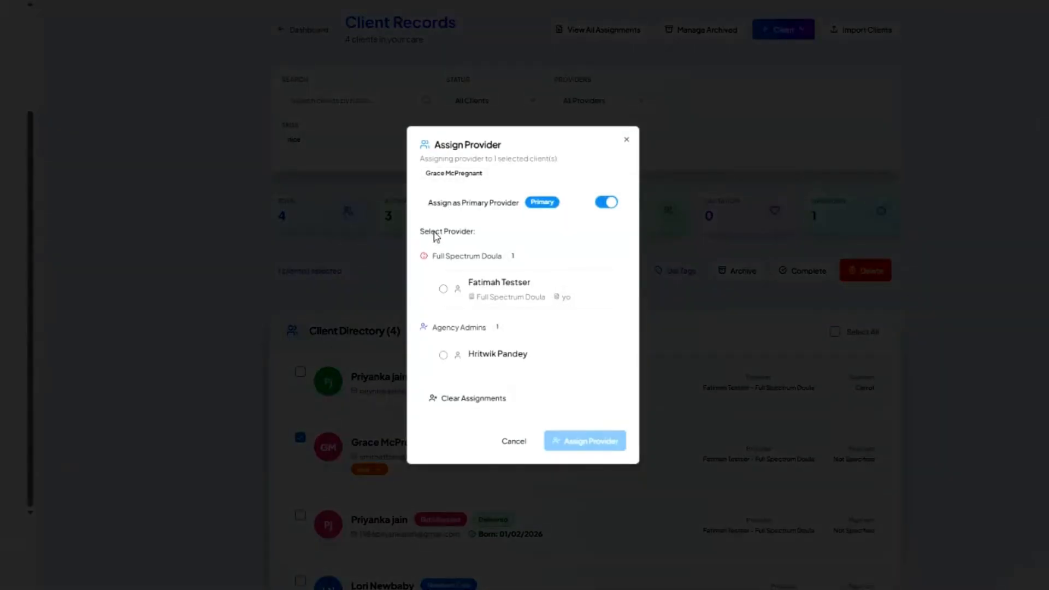
click(606, 203)
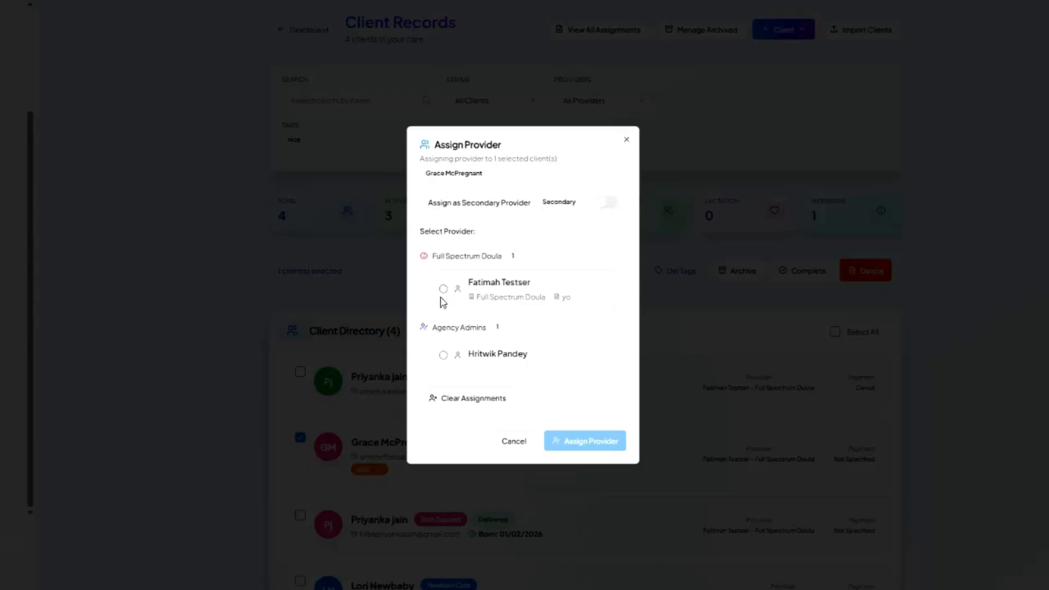
click(607, 202)
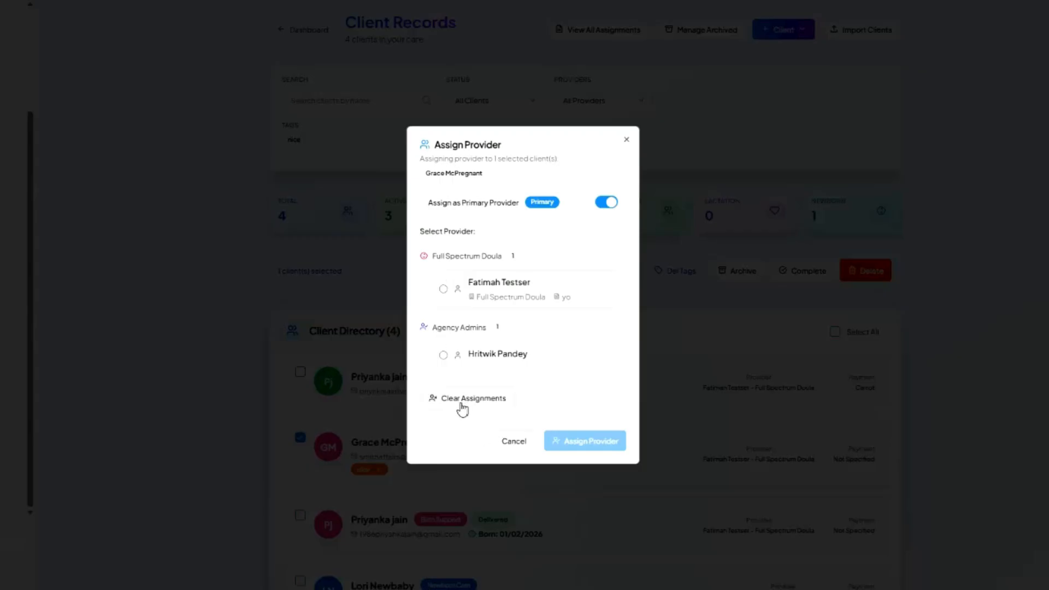
click(511, 443)
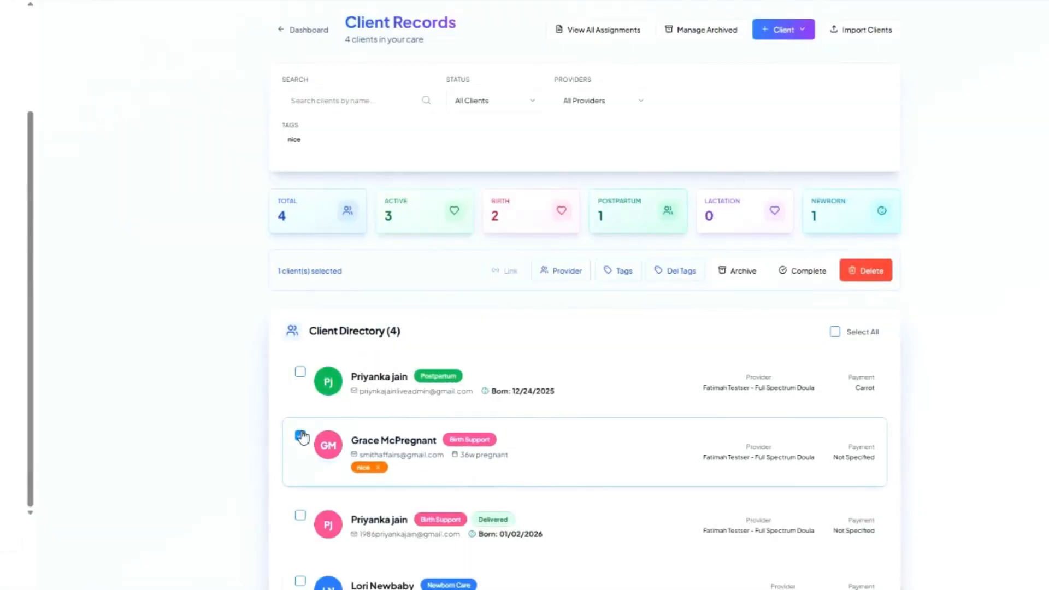
click(300, 438)
scroll(539, 480, up, 1)
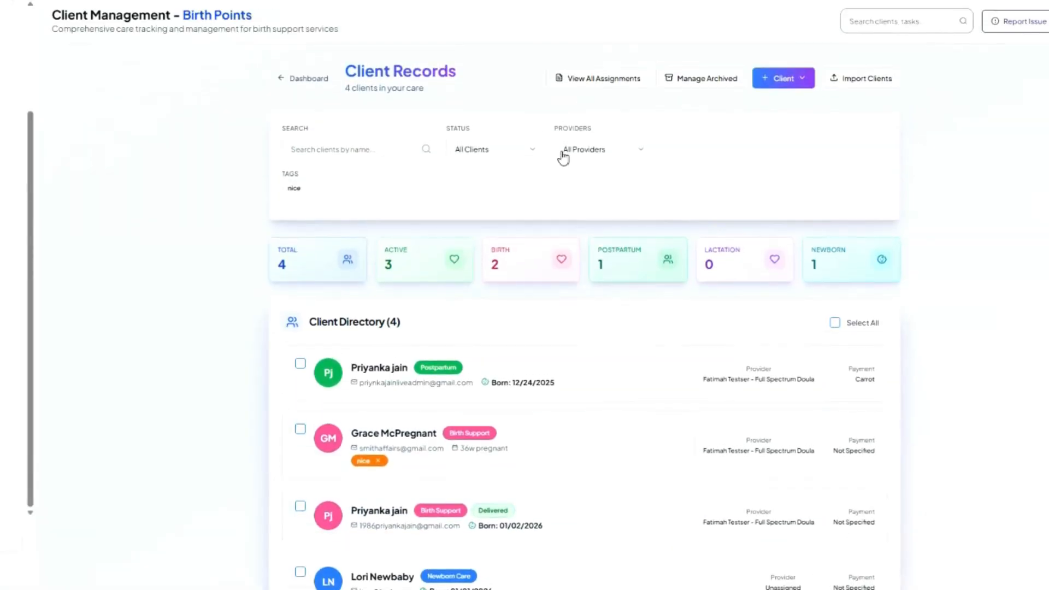